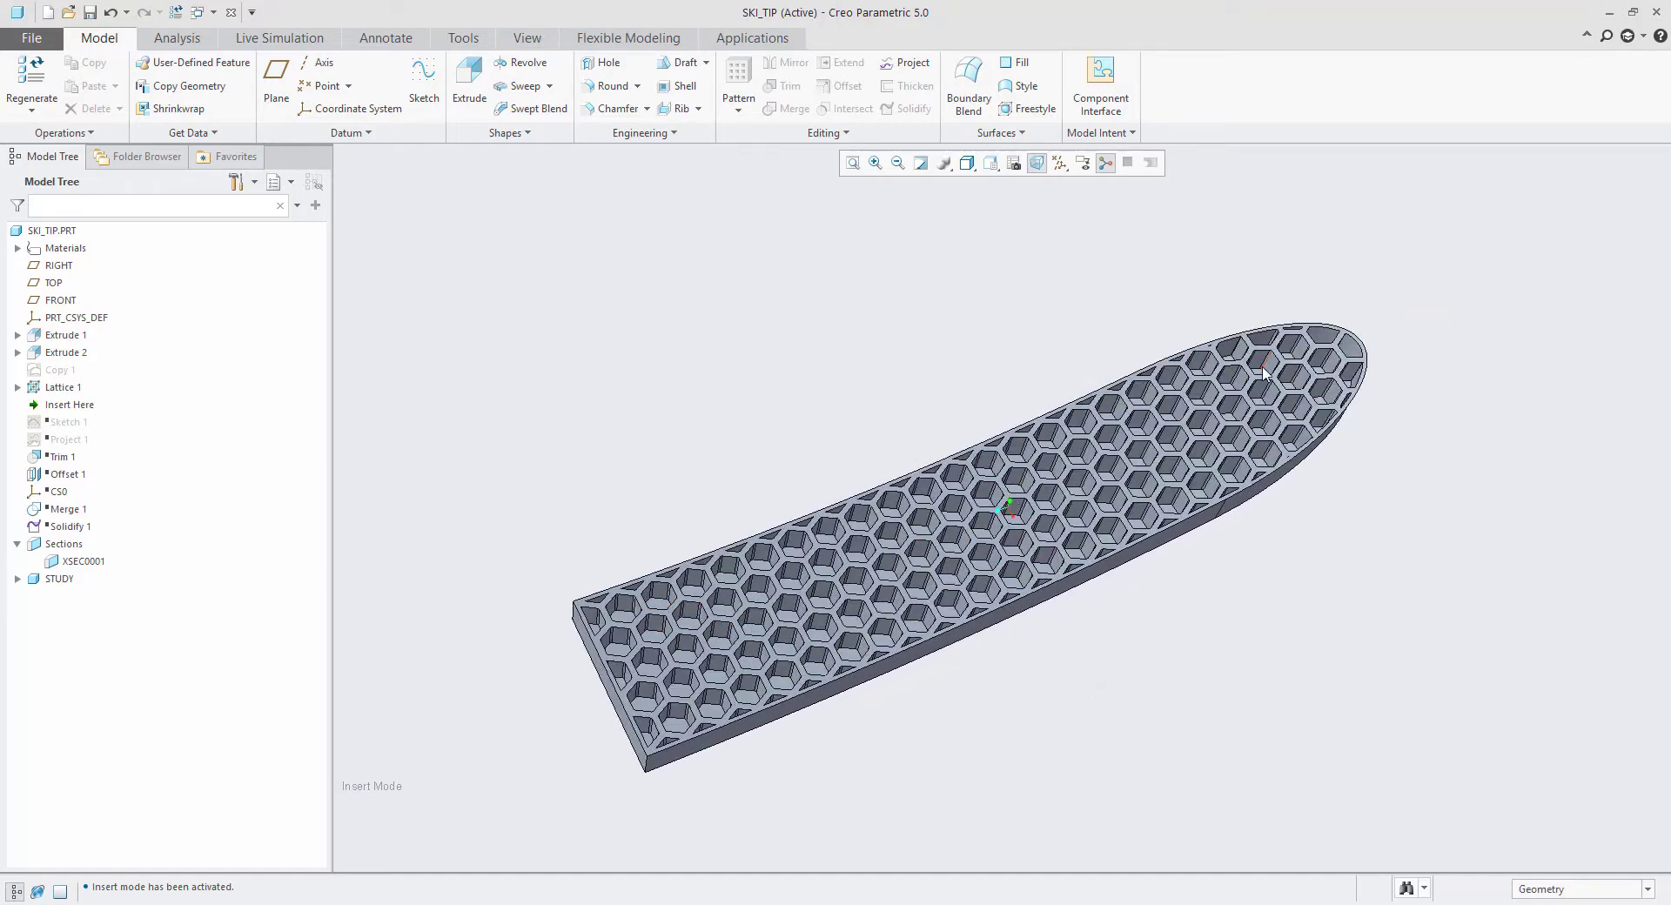
{"action": "middle_click_drag", "start_coordinate": [846, 650], "coordinate": [864, 603]}
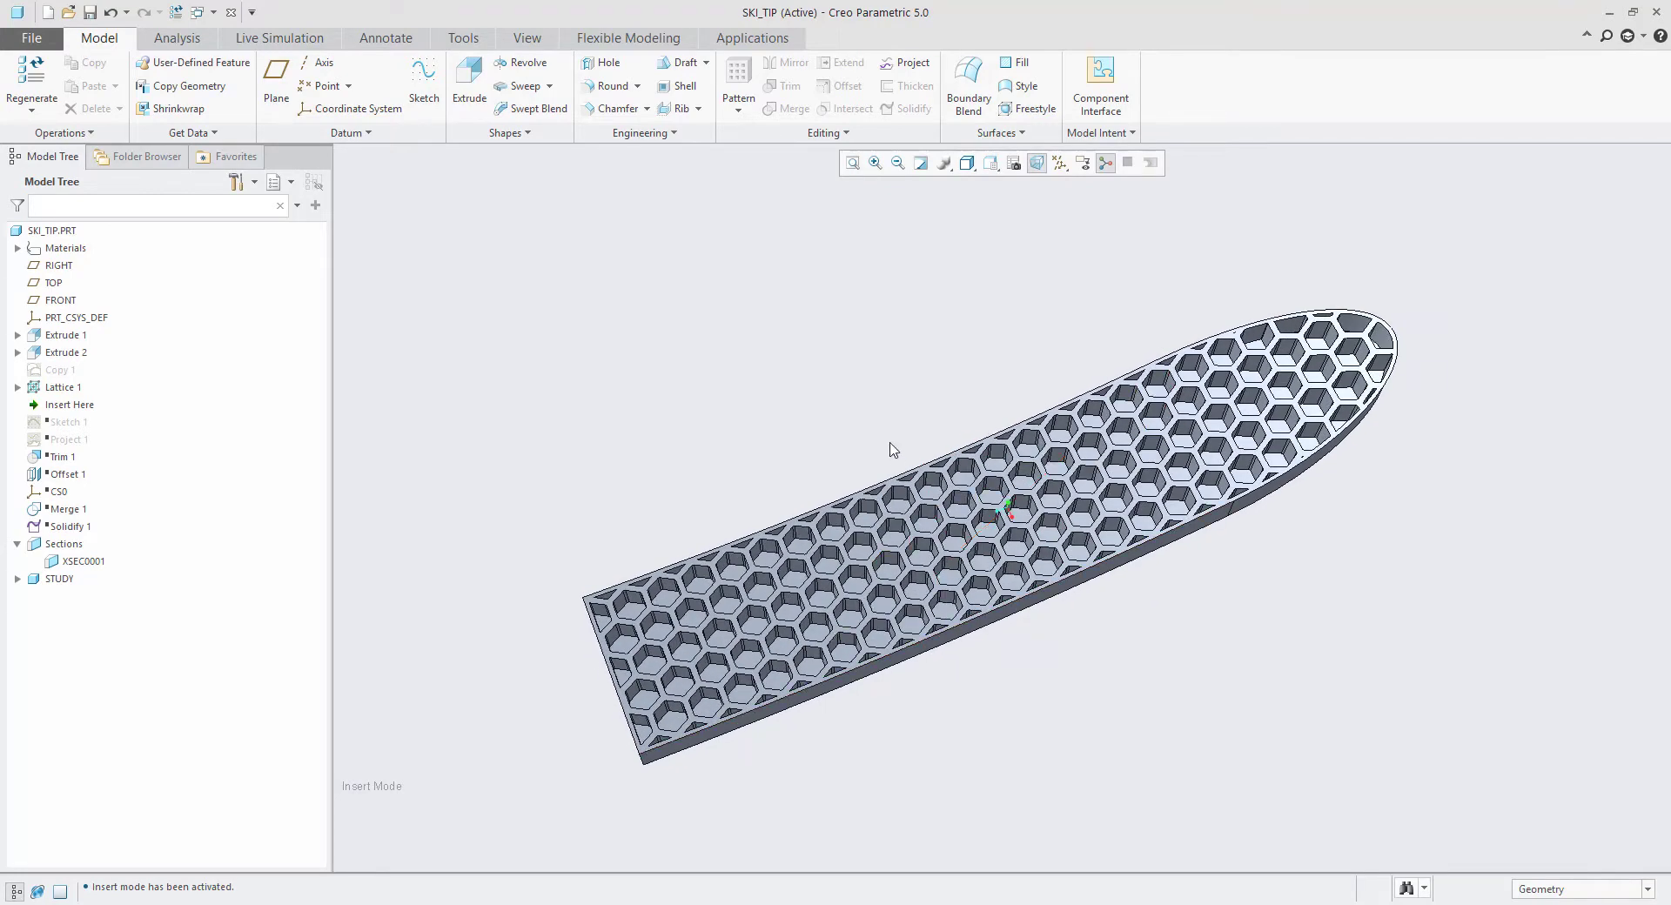
{"action": "middle_click_drag", "start_coordinate": [890, 443], "coordinate": [902, 417]}
{"action": "scroll", "coordinate": [861, 668], "scroll_direction": "down", "scroll_amount": 1}
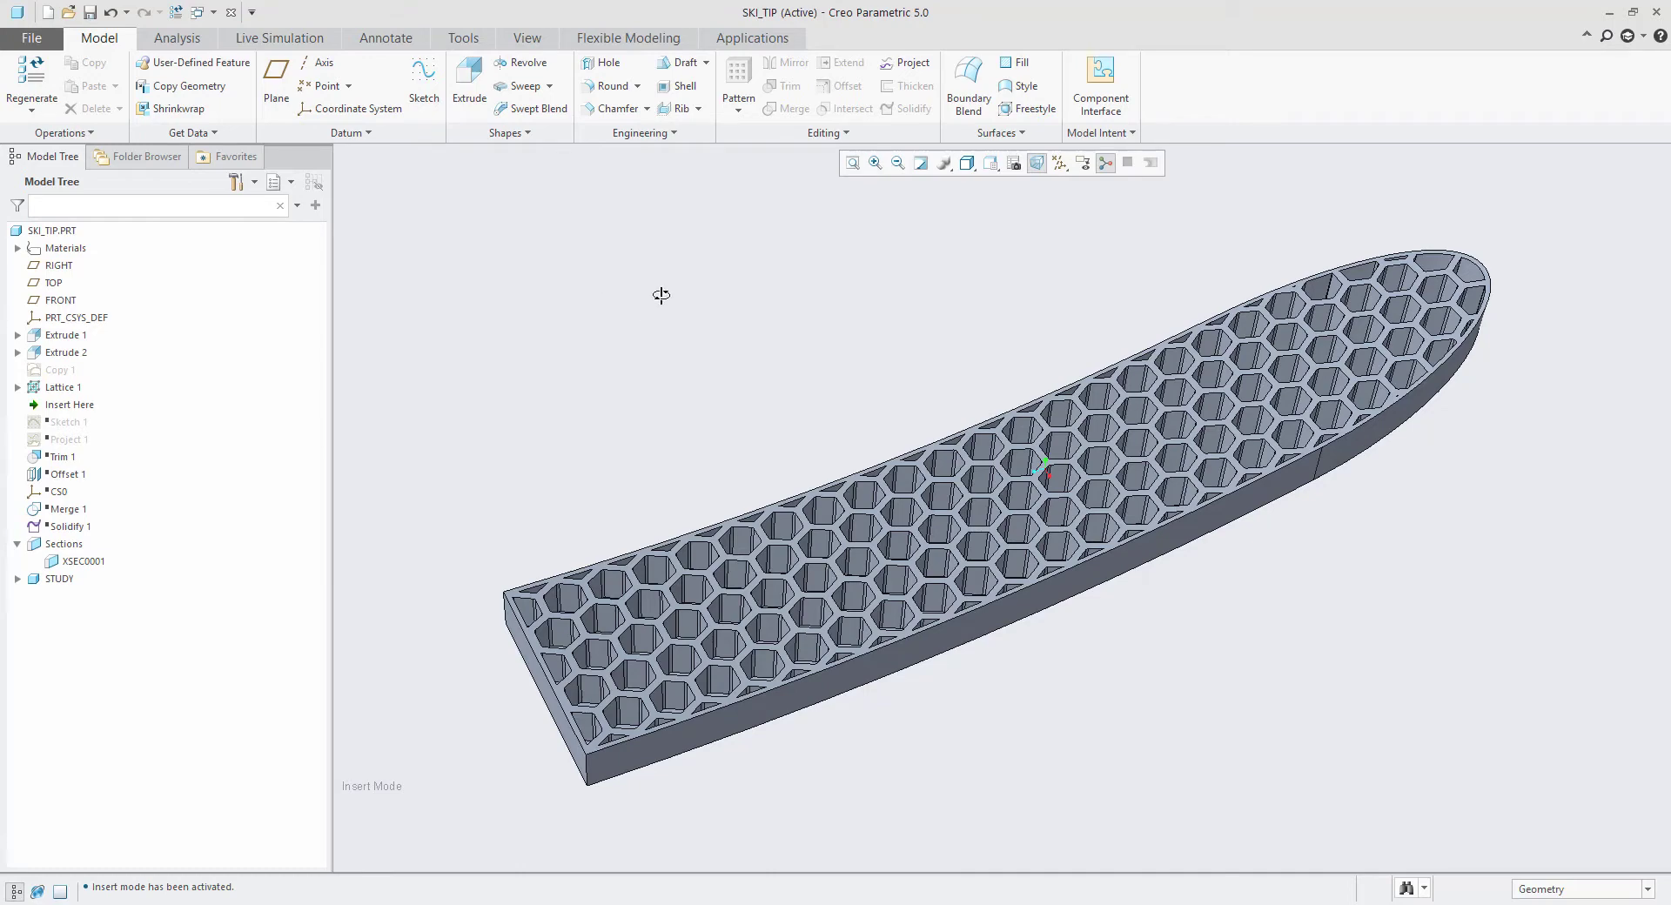
{"action": "middle_click_drag", "start_coordinate": [661, 296], "coordinate": [658, 296]}
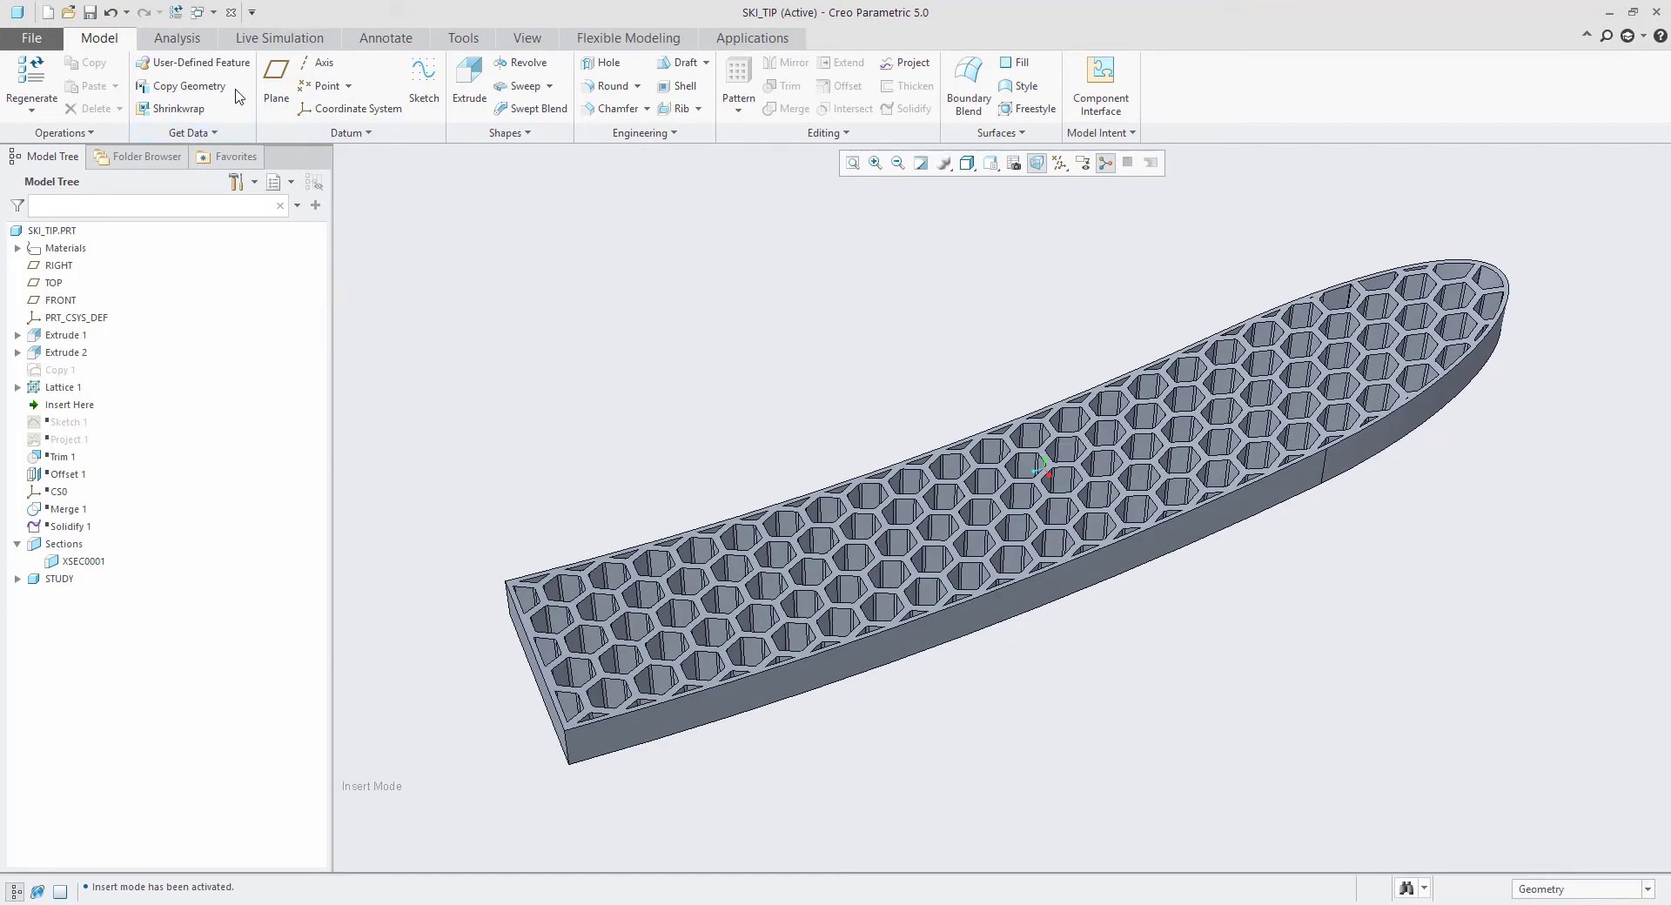
Add a new structural study to the ski tip in Live Simulation.
{"action": "left_click", "coordinate": [289, 38]}
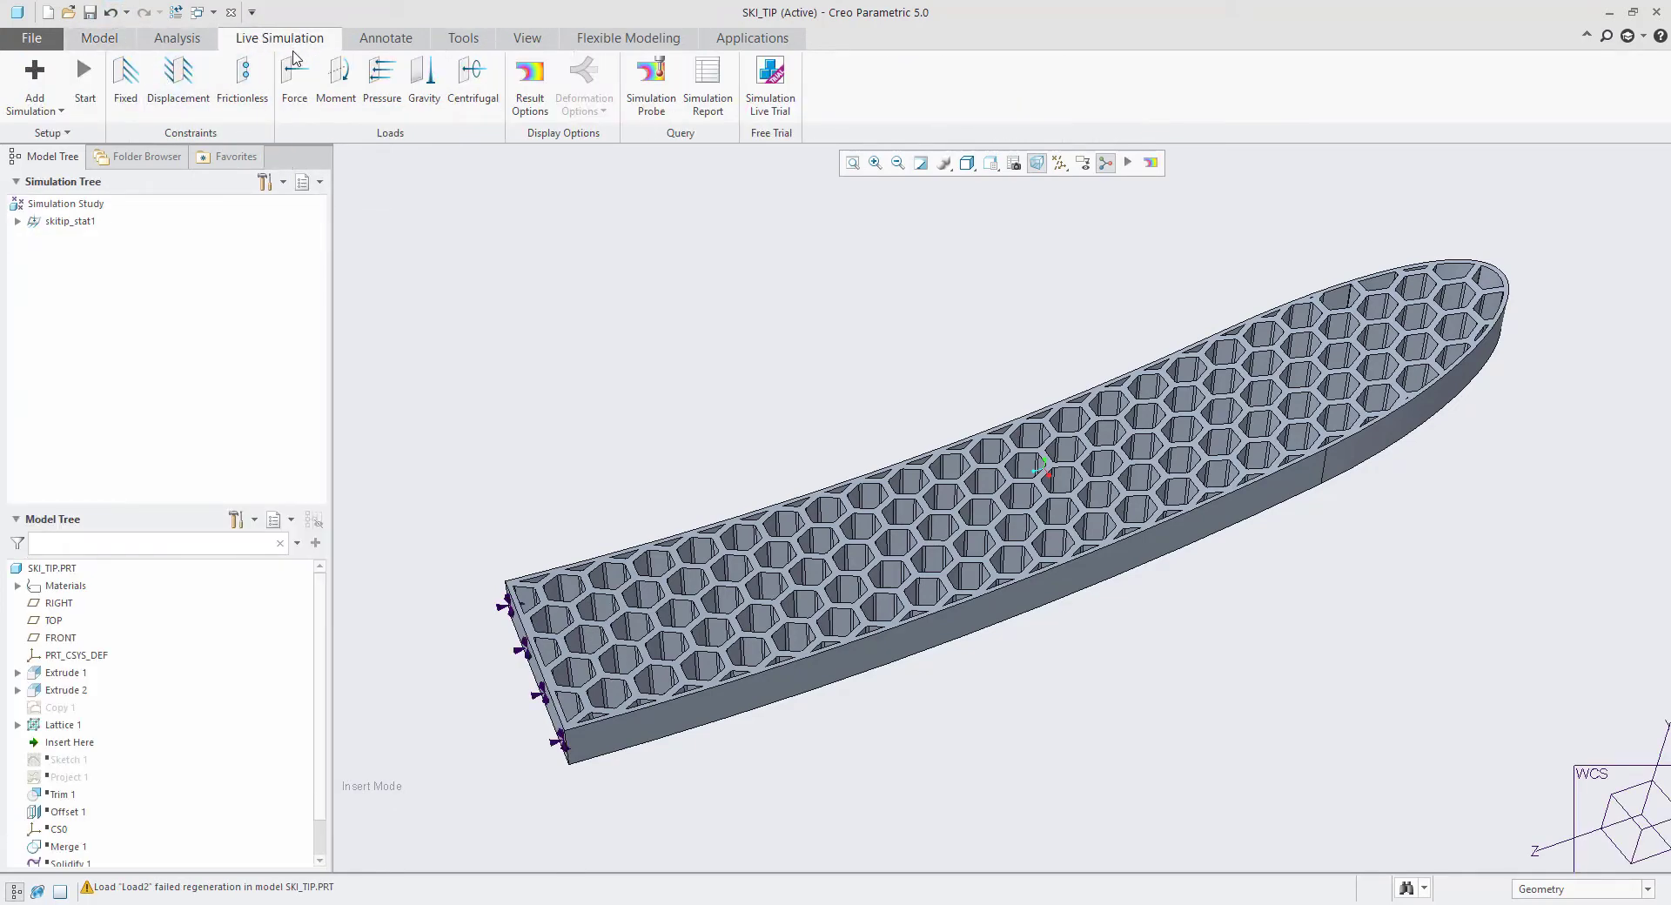
{"action": "left_click", "coordinate": [36, 105]}
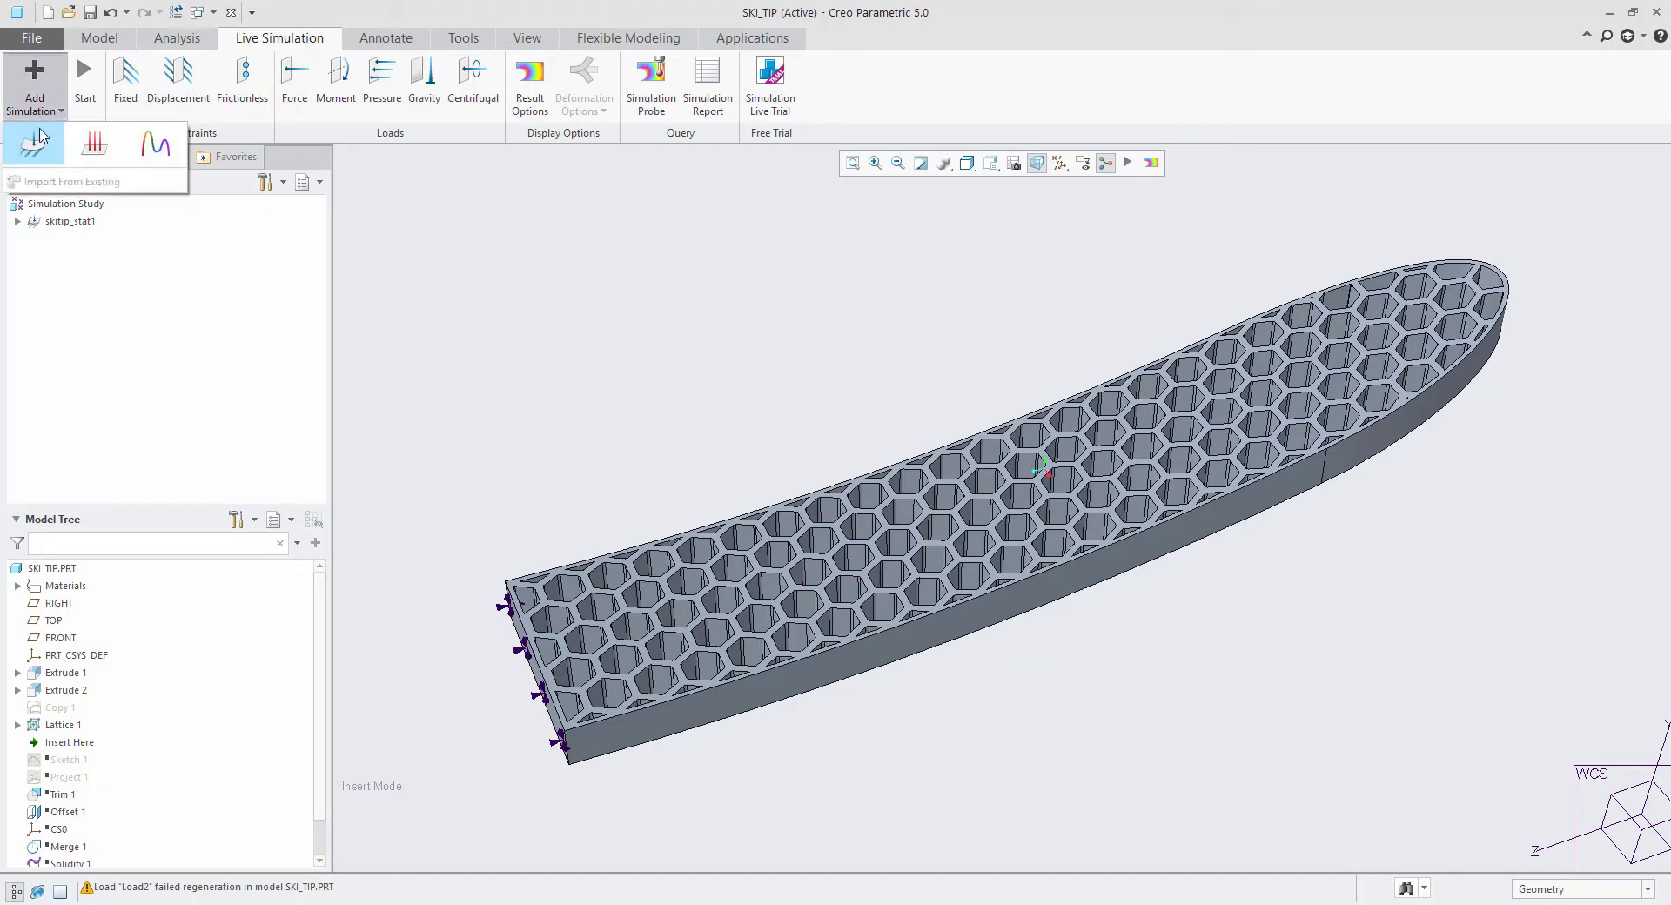
{"action": "left_click", "coordinate": [32, 148]}
Apply a fixed constraint to the flat end face of the ski tip opposite the rounded nose.
{"action": "middle_click_drag", "start_coordinate": [798, 384], "coordinate": [730, 369]}
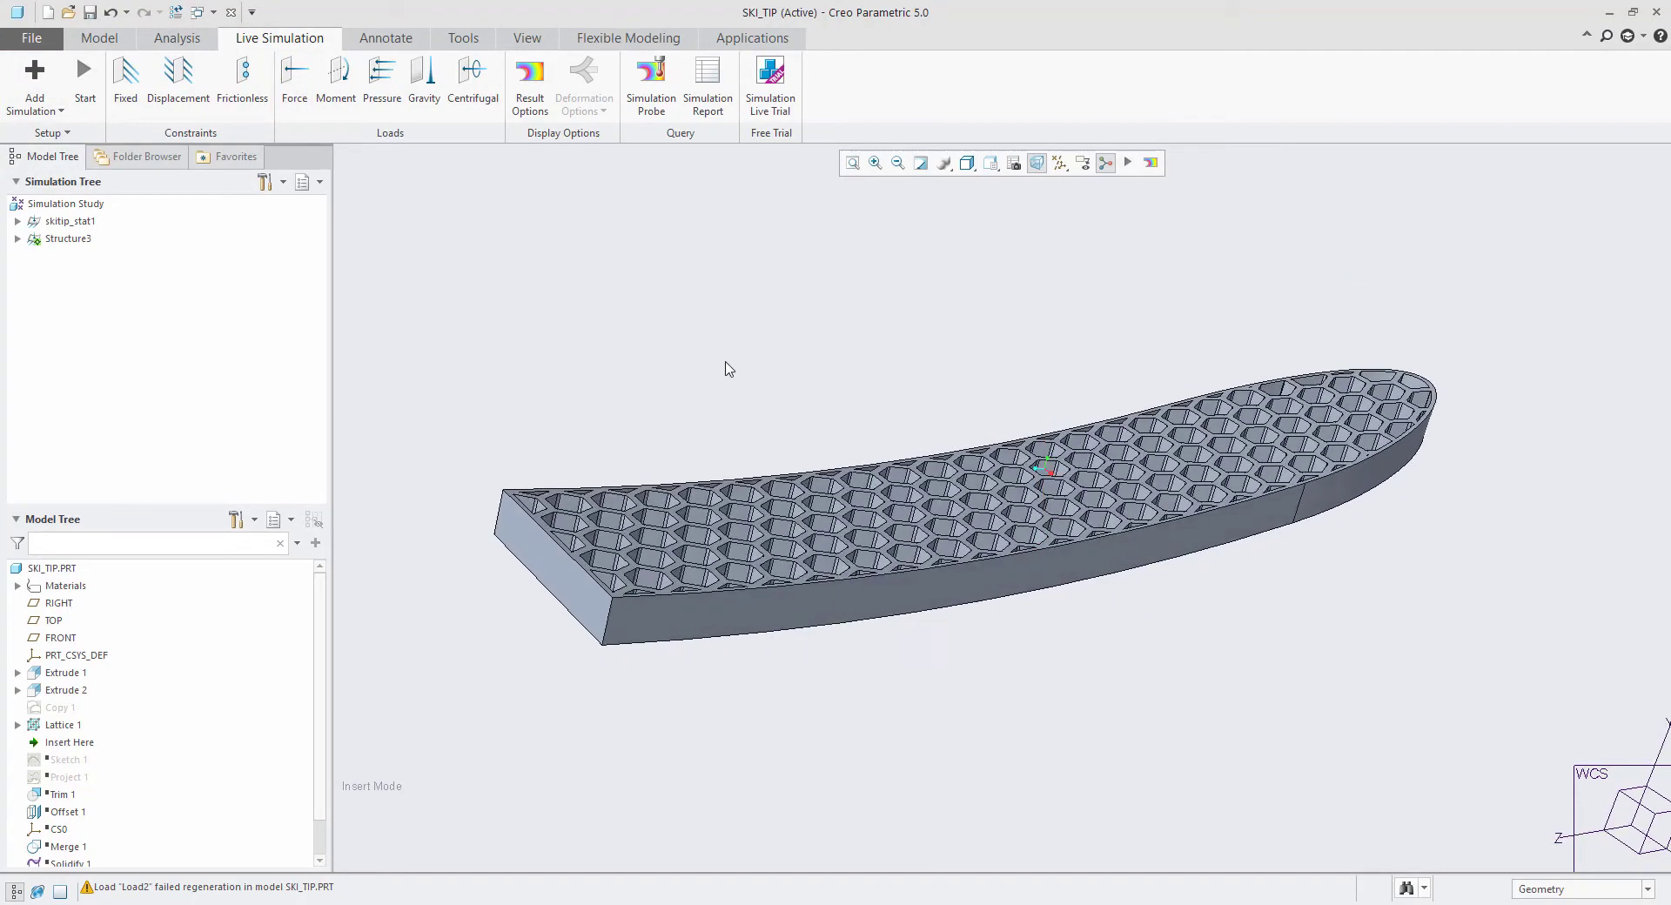
{"action": "left_click", "coordinate": [125, 83]}
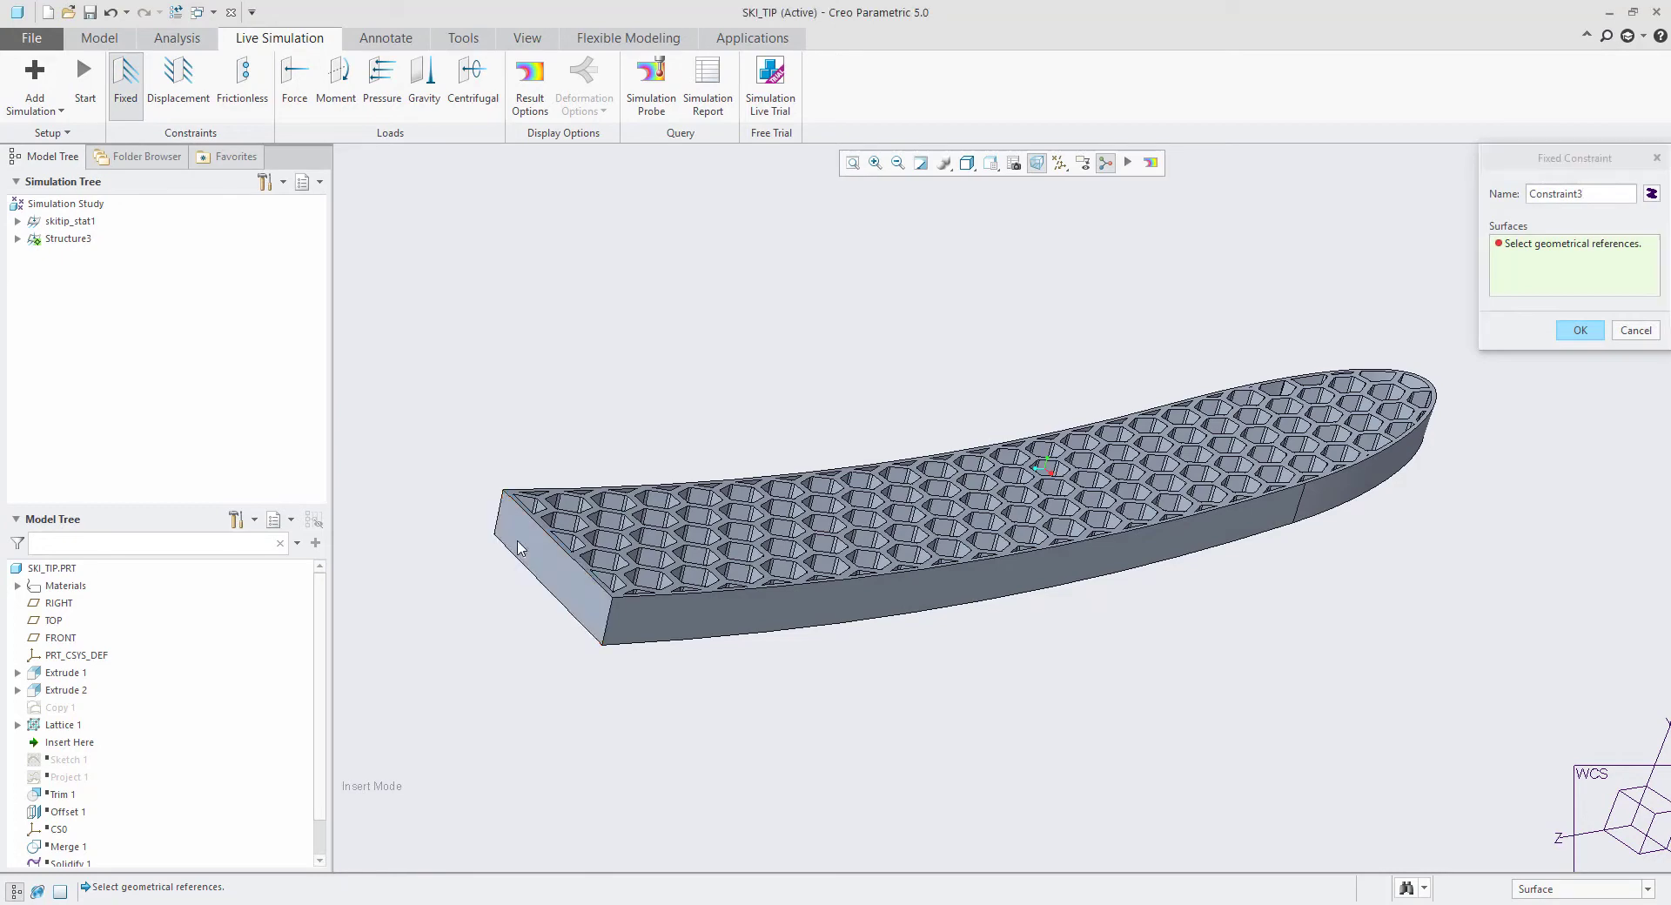
{"action": "left_click", "coordinate": [509, 513]}
{"action": "left_click", "coordinate": [1577, 331]}
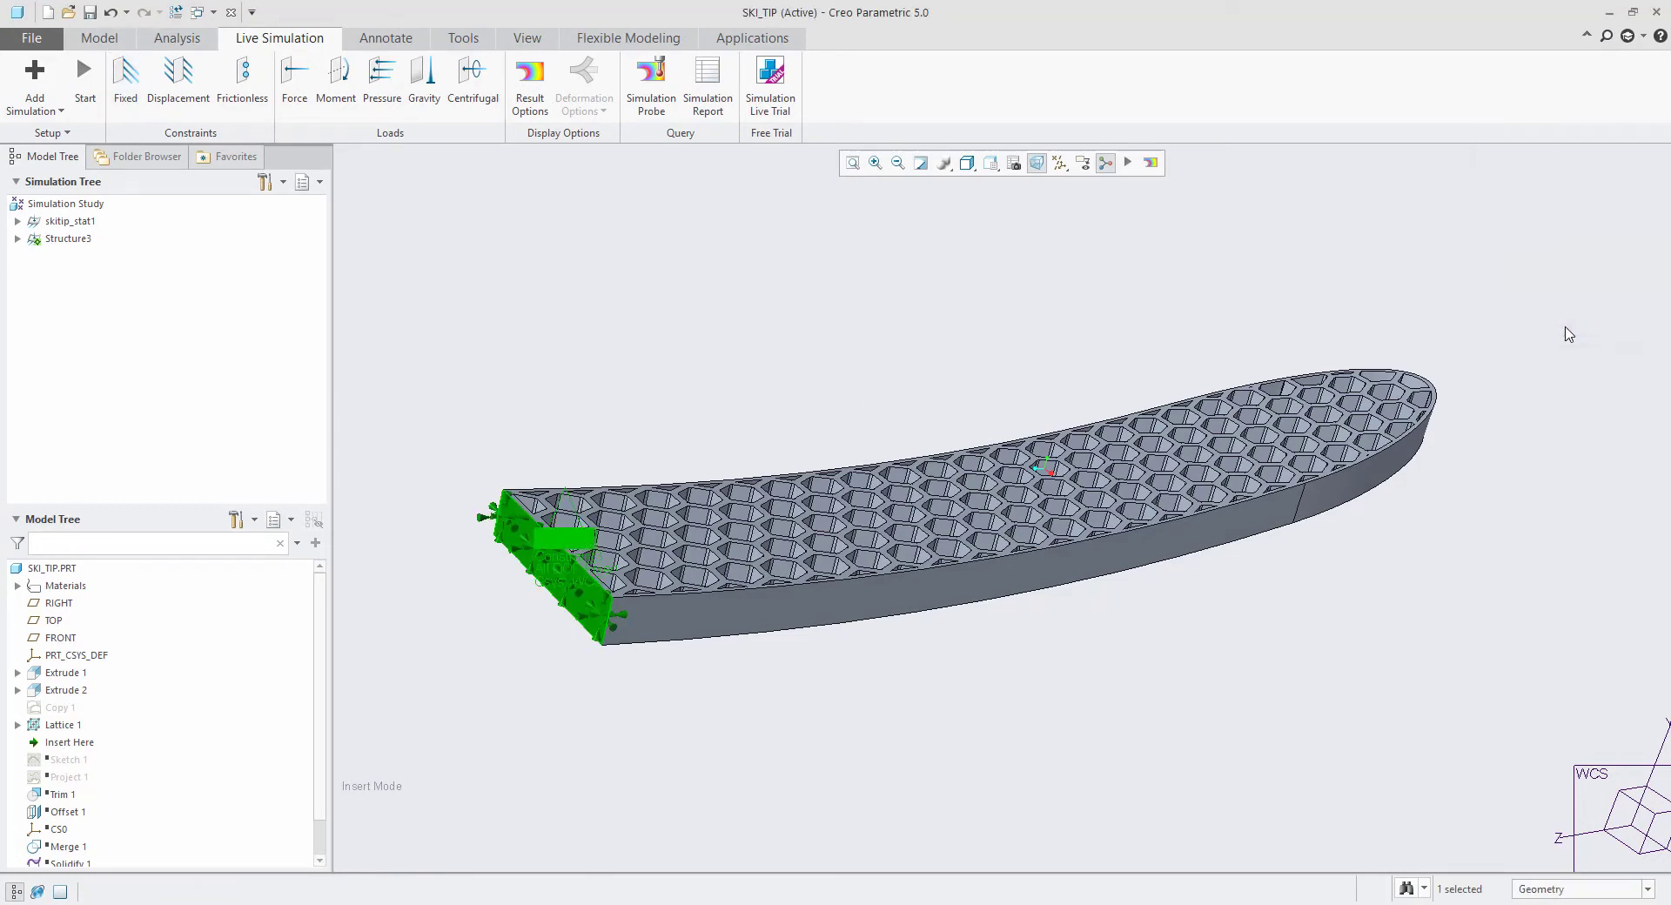
Apply a force load with a Y component of 10 N to the ski tip's underside surface.
{"action": "middle_click_drag", "start_coordinate": [1567, 335], "coordinate": [1197, 248]}
{"action": "left_click", "coordinate": [294, 83]}
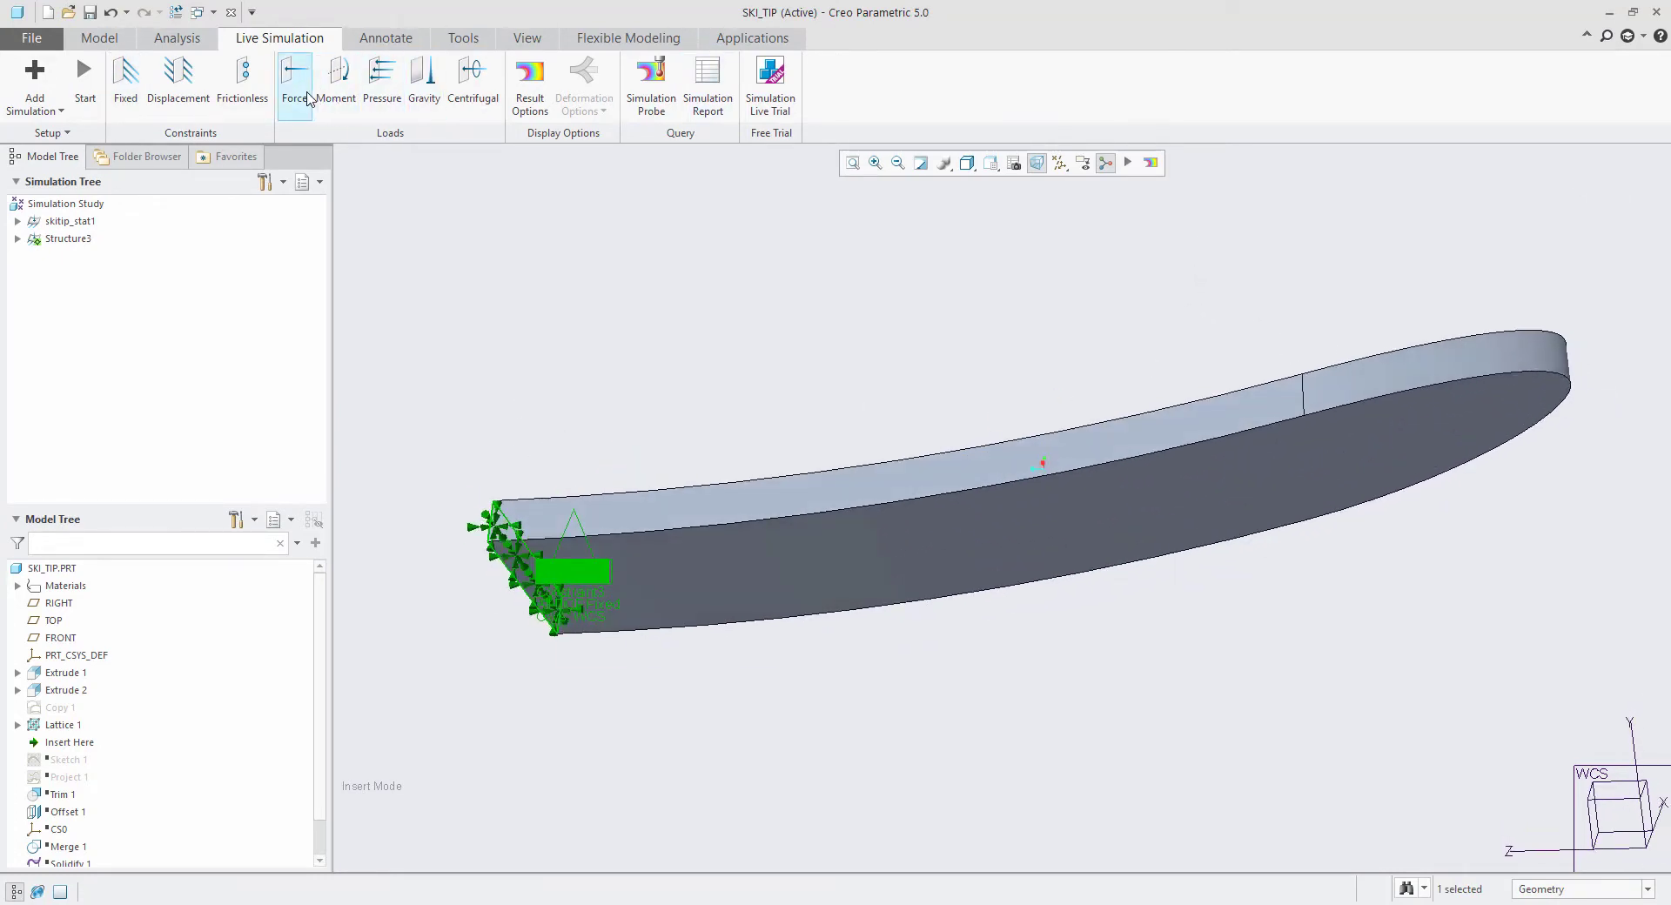
{"action": "left_click", "coordinate": [1326, 469]}
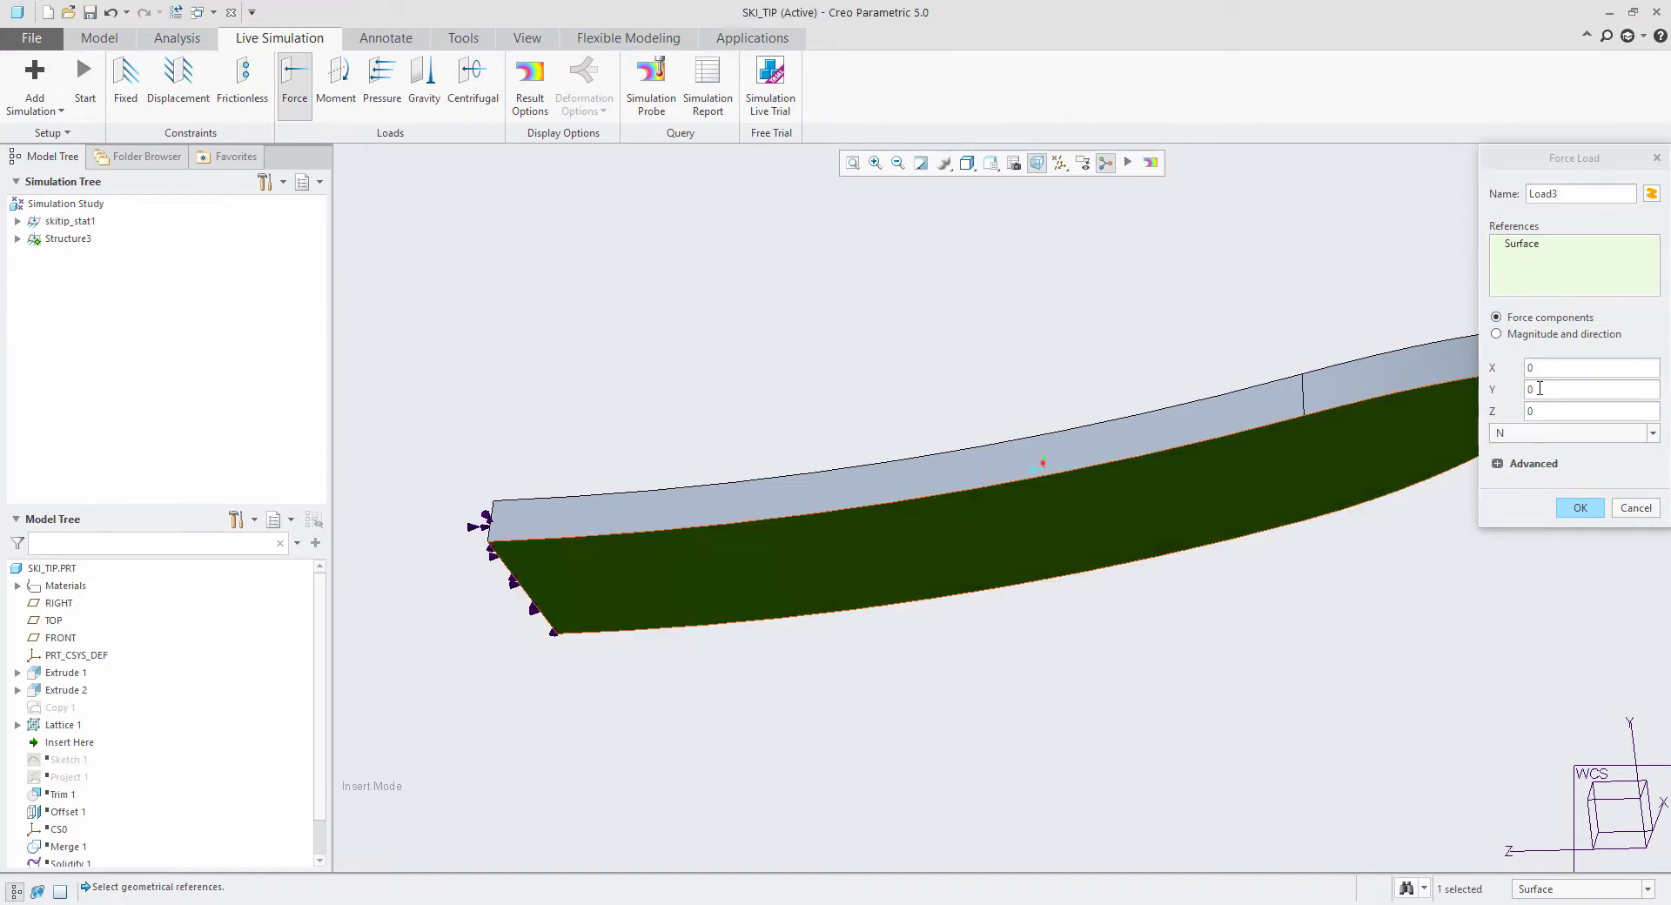
{"action": "left_click_drag", "start_coordinate": [1539, 389], "coordinate": [1515, 394]}
{"action": "left_click", "coordinate": [1579, 506]}
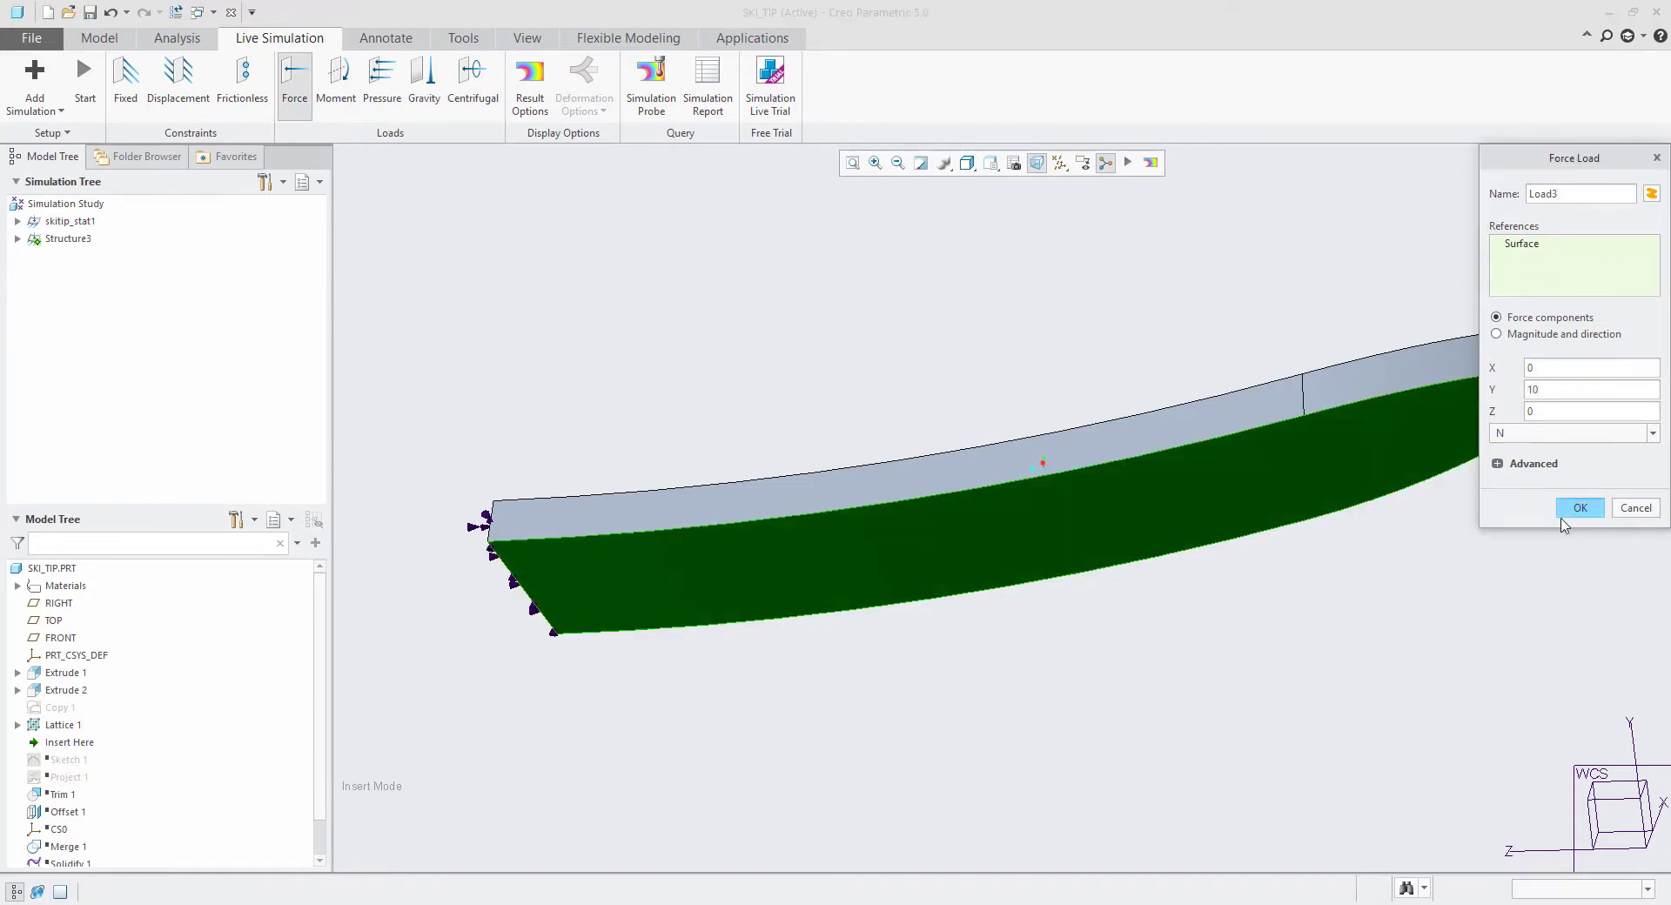
Start the live simulation, inspect the deformation plot from the side, and restore the default view.
{"action": "middle_click_drag", "start_coordinate": [971, 300], "coordinate": [849, 426]}
{"action": "left_click", "coordinate": [84, 79]}
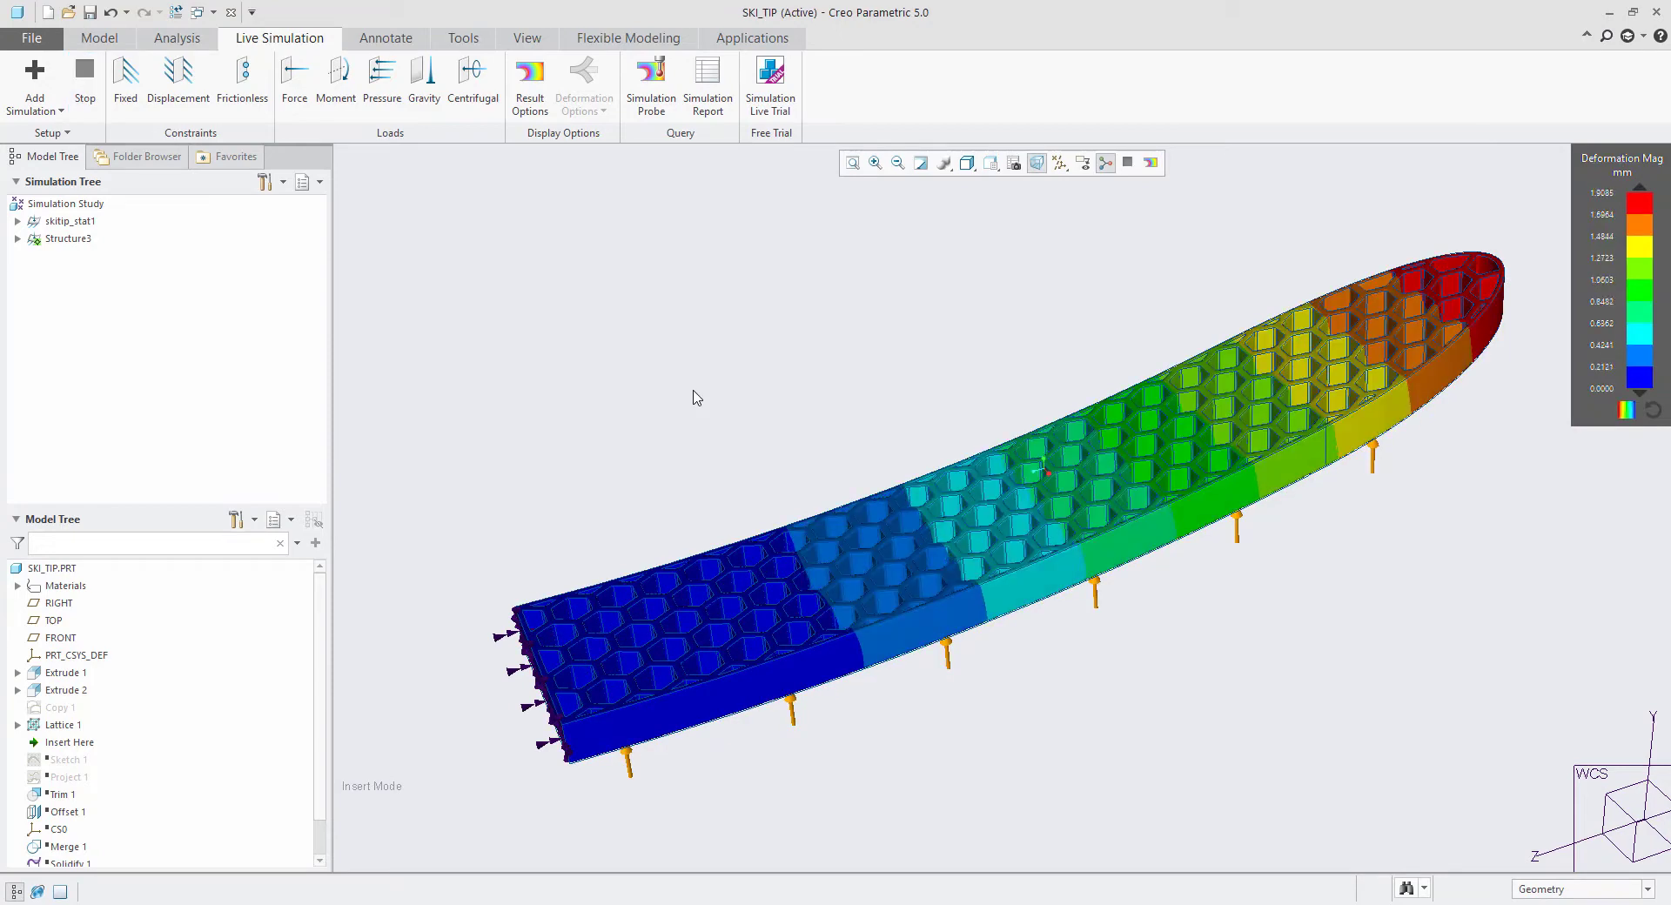
{"action": "mouse_move", "coordinate": [932, 344]}
{"action": "middle_mouse_down"}
{"action": "mouse_move", "coordinate": [963, 366]}
{"action": "mouse_move", "coordinate": [944, 348]}
{"action": "middle_mouse_up"}
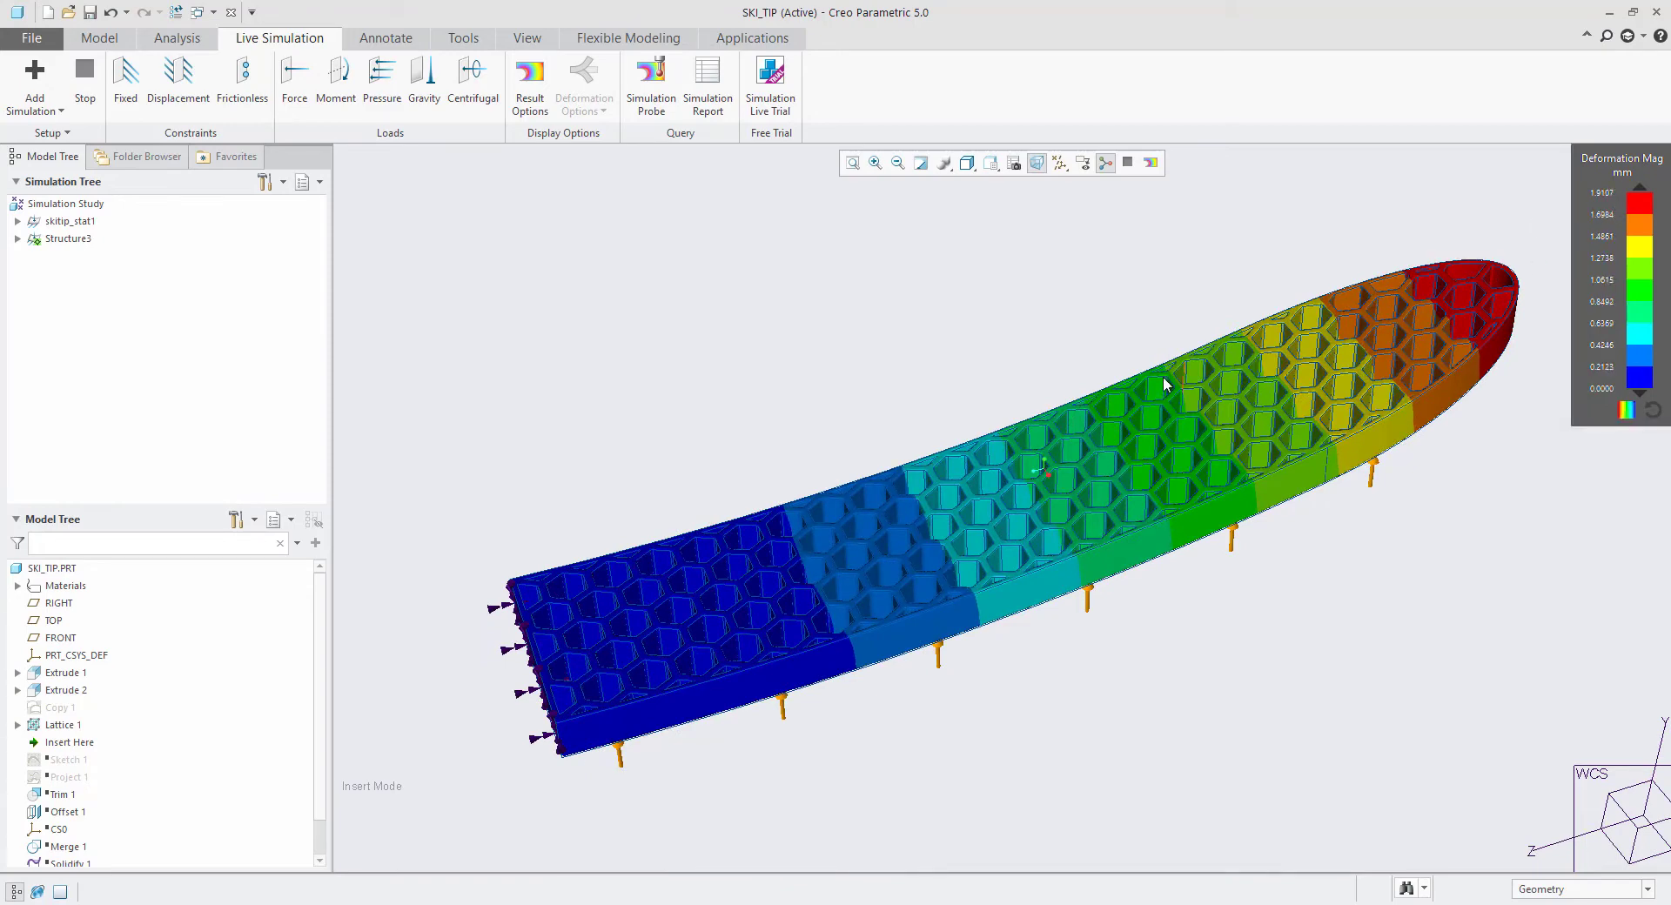
{"action": "middle_click_drag", "start_coordinate": [1166, 383], "coordinate": [1070, 304]}
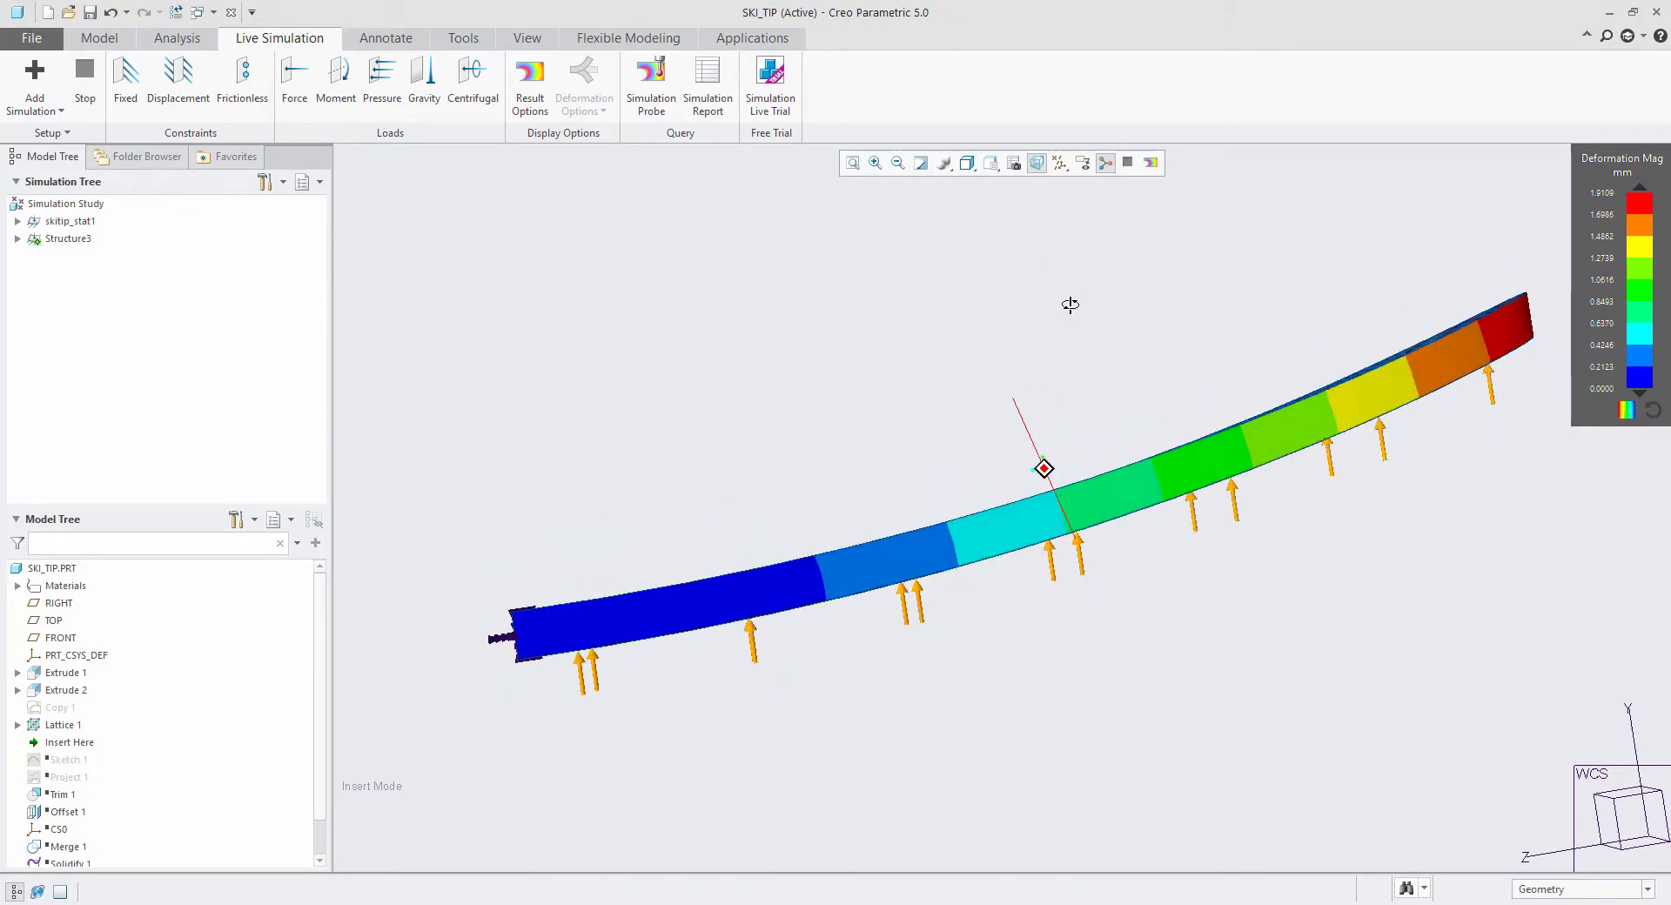
{"action": "key", "text": "ctrl+d"}
Play the deformation animation of the ski tip from the result display options, then stop it.
{"action": "left_click", "coordinate": [529, 83]}
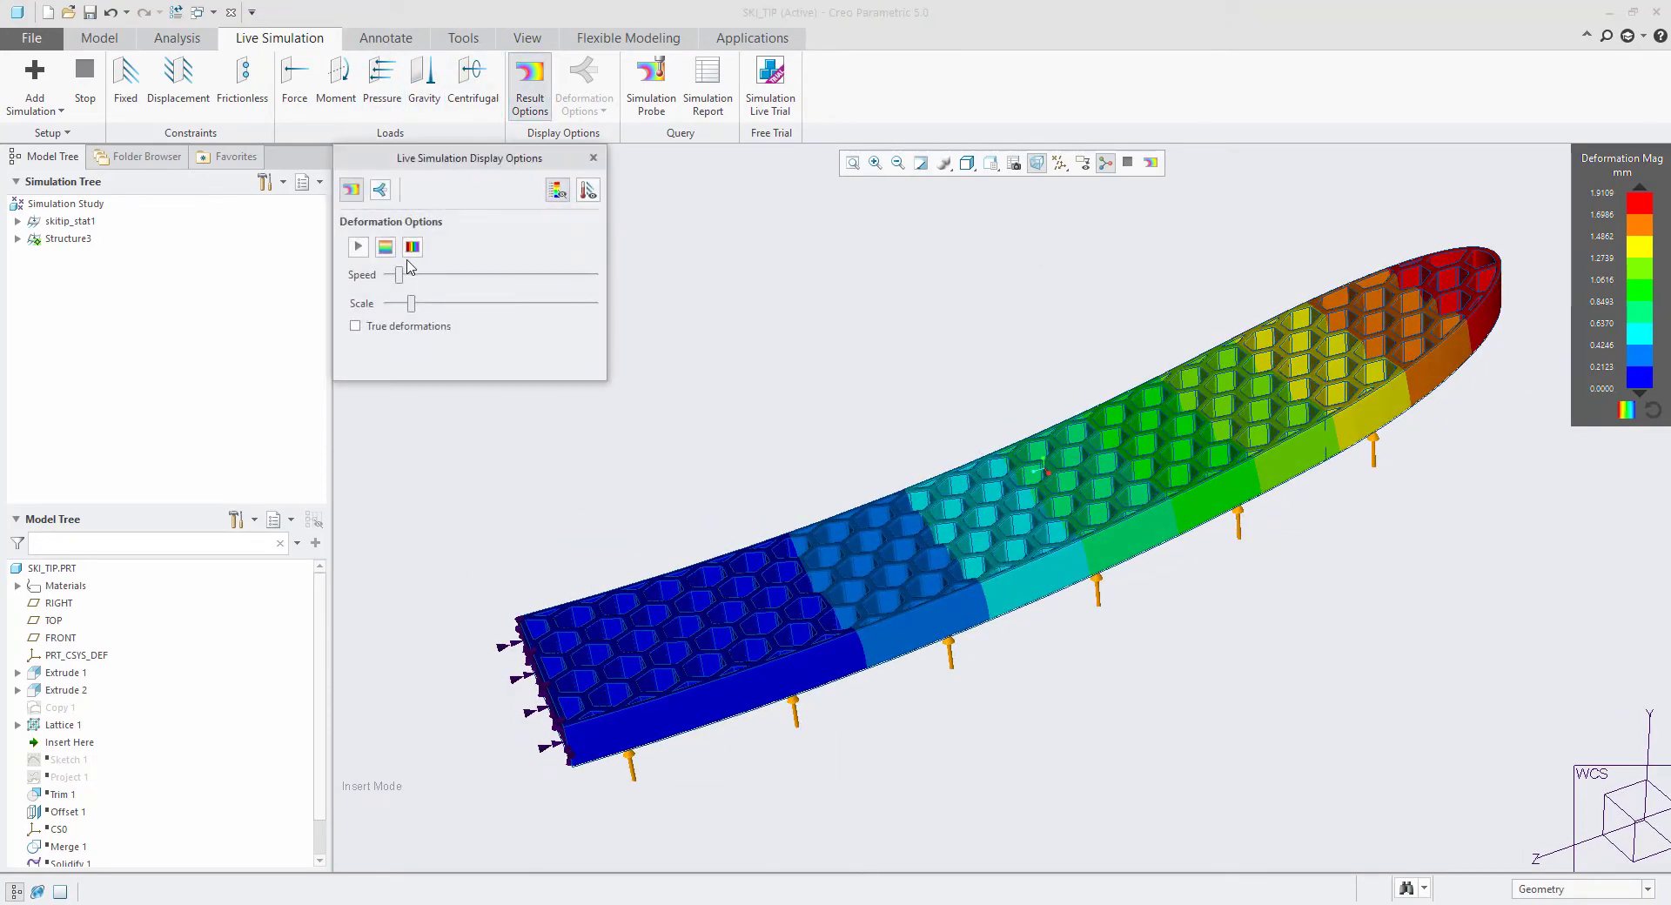
{"action": "left_click", "coordinate": [380, 191]}
{"action": "left_click", "coordinate": [358, 247]}
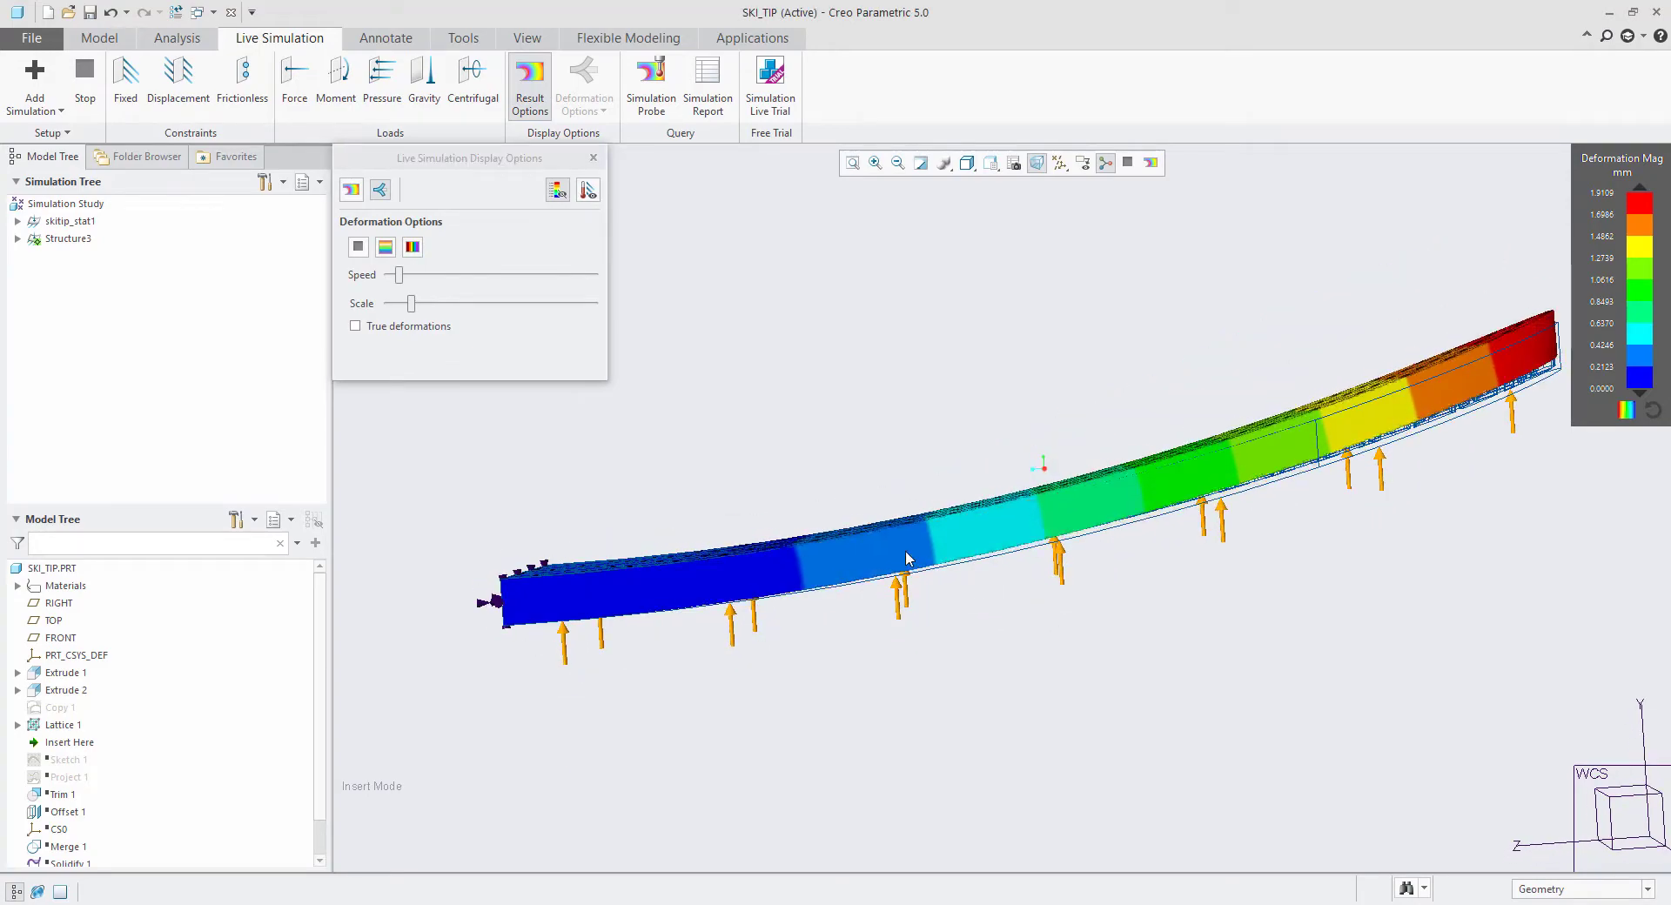
{"action": "middle_click_drag", "start_coordinate": [906, 550], "coordinate": [951, 621]}
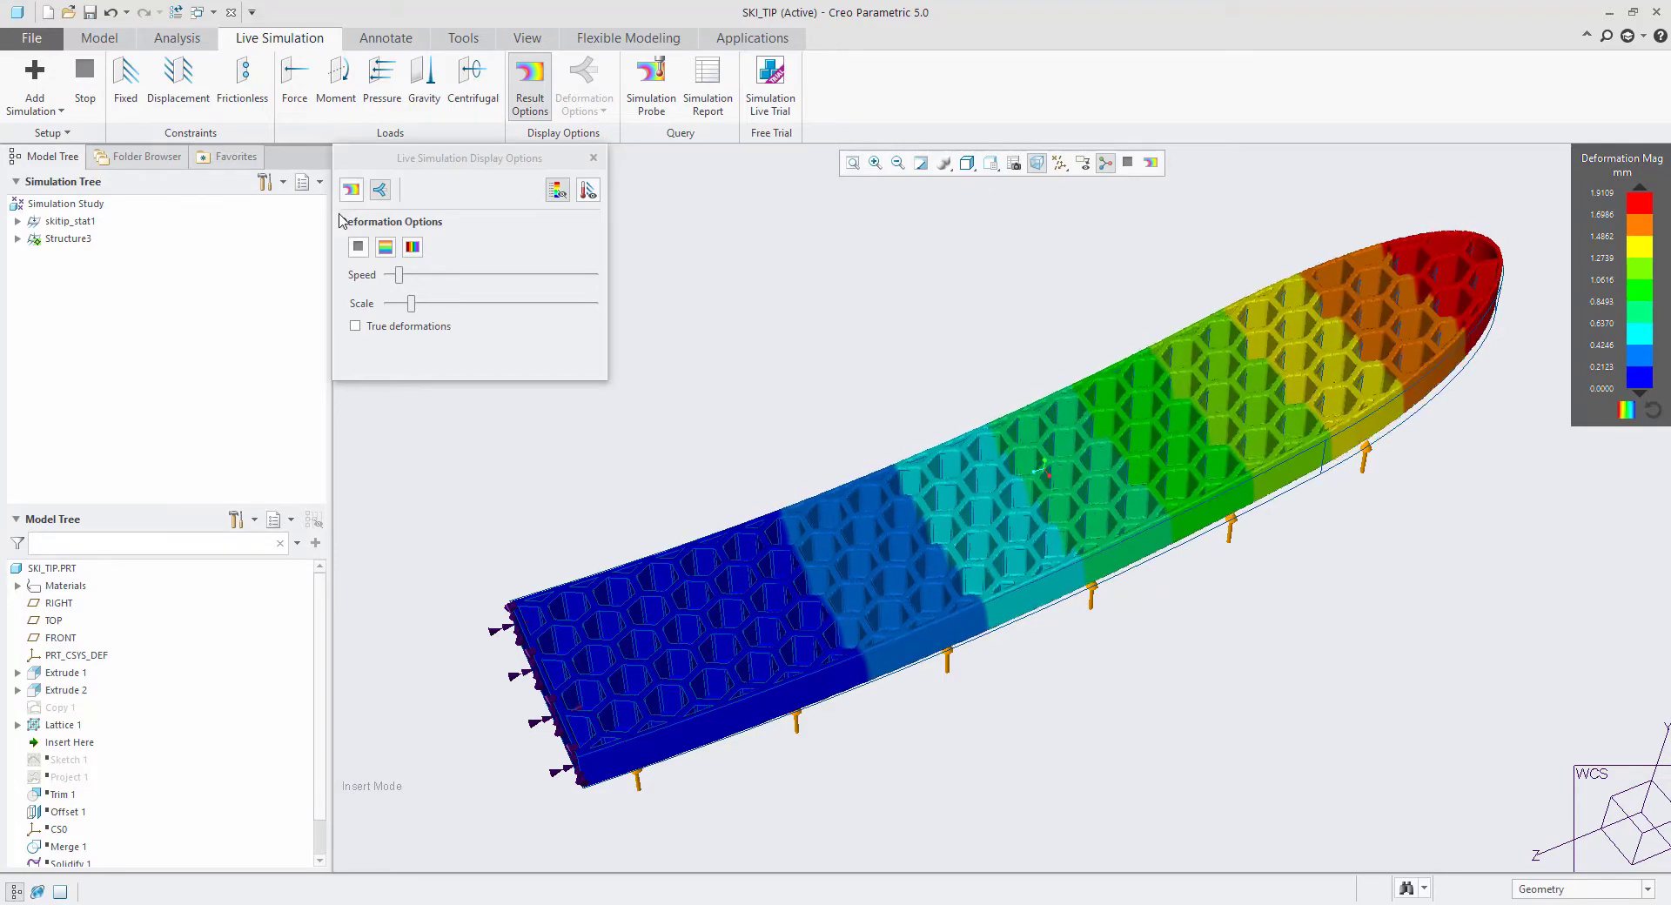
{"action": "left_click", "coordinate": [358, 246]}
Display the Von Mises Stress result, examine the lattice near the fixed end, and close the display options.
{"action": "left_click", "coordinate": [356, 188]}
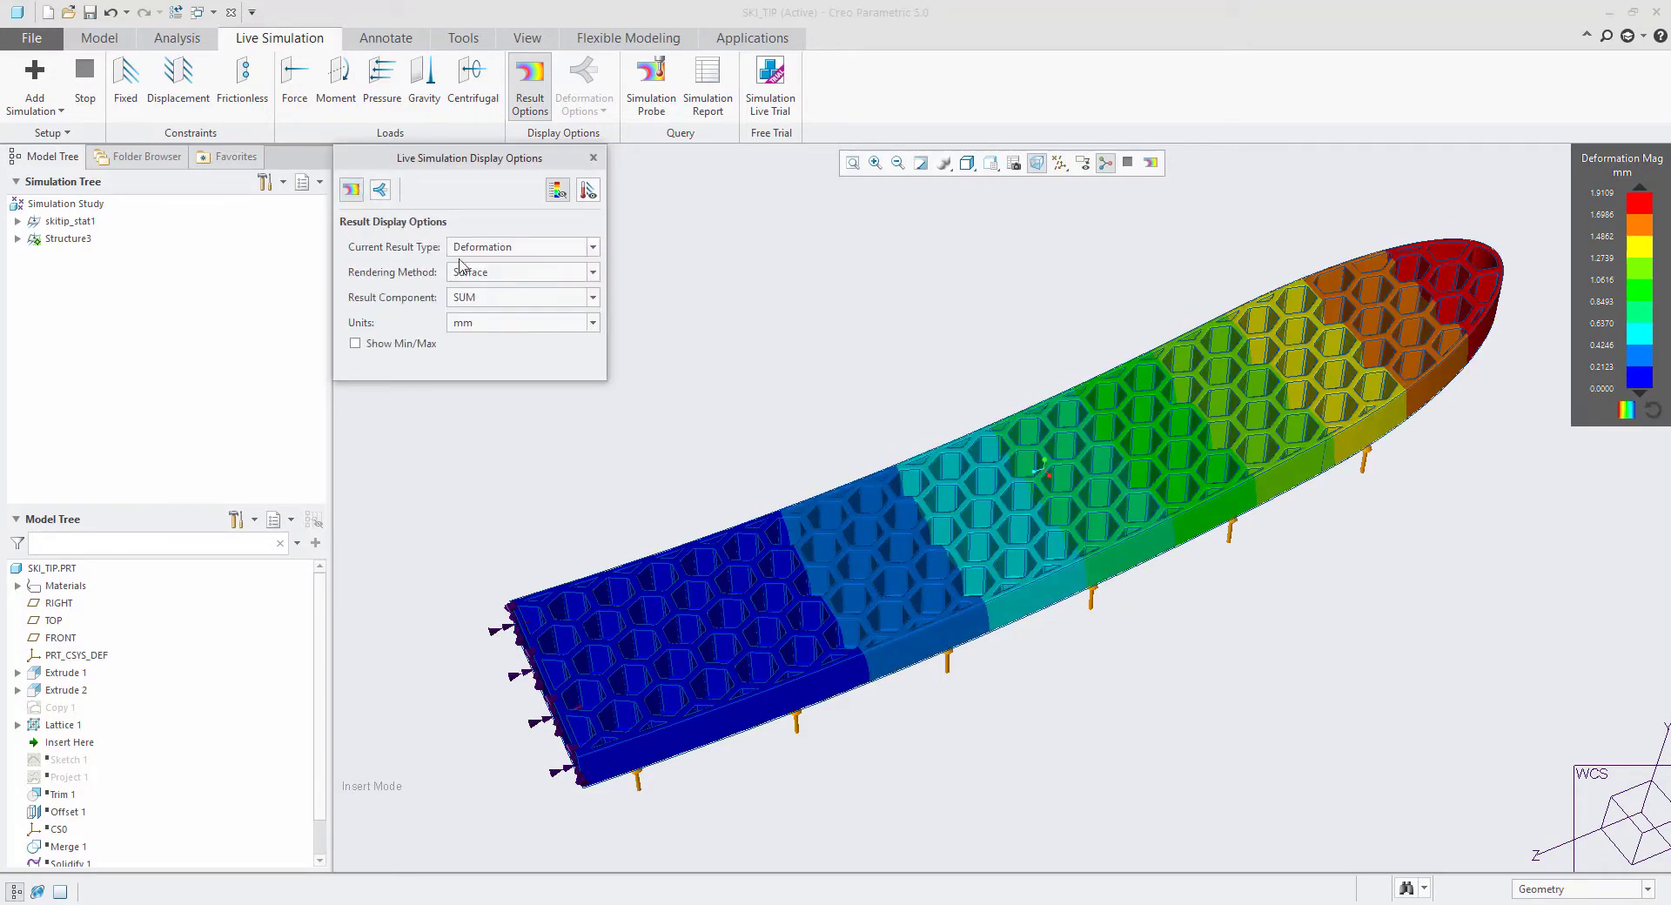
{"action": "left_click", "coordinate": [479, 249]}
{"action": "left_click", "coordinate": [487, 268]}
{"action": "mouse_move", "coordinate": [975, 503]}
{"action": "middle_mouse_down"}
{"action": "mouse_move", "coordinate": [941, 452]}
{"action": "mouse_move", "coordinate": [977, 558]}
{"action": "mouse_move", "coordinate": [965, 512]}
{"action": "middle_mouse_up"}
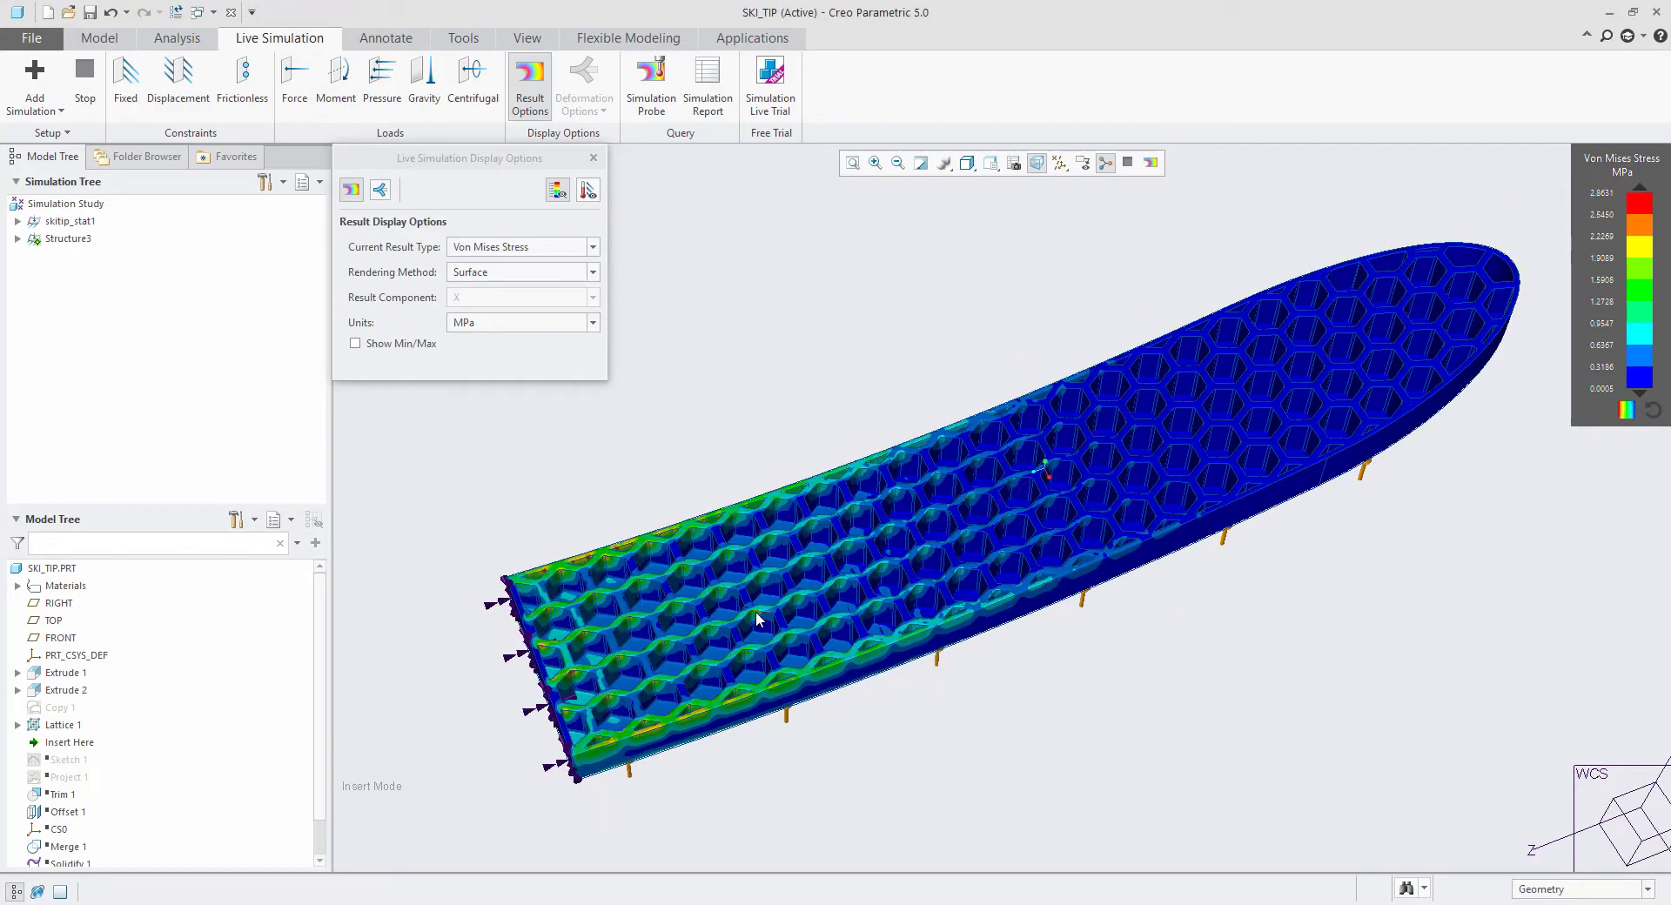
{"action": "scroll", "coordinate": [580, 615], "scroll_direction": "down", "scroll_amount": 2}
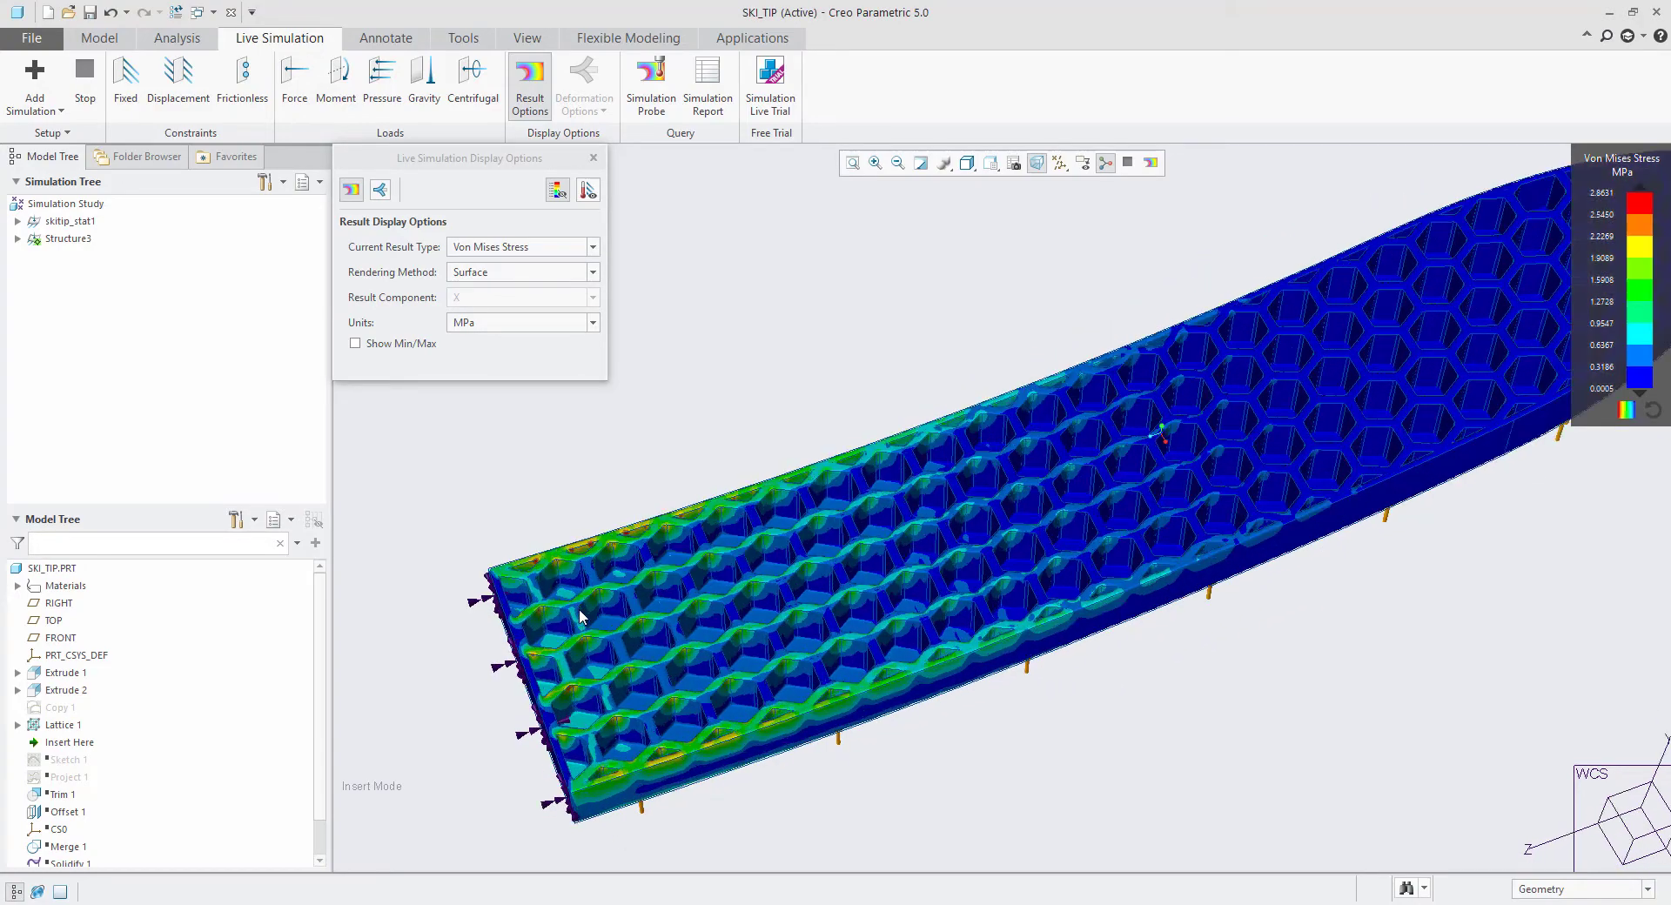
{"action": "scroll", "coordinate": [600, 551], "scroll_direction": "up", "scroll_amount": 1}
{"action": "middle_click_drag", "start_coordinate": [673, 571], "coordinate": [557, 560]}
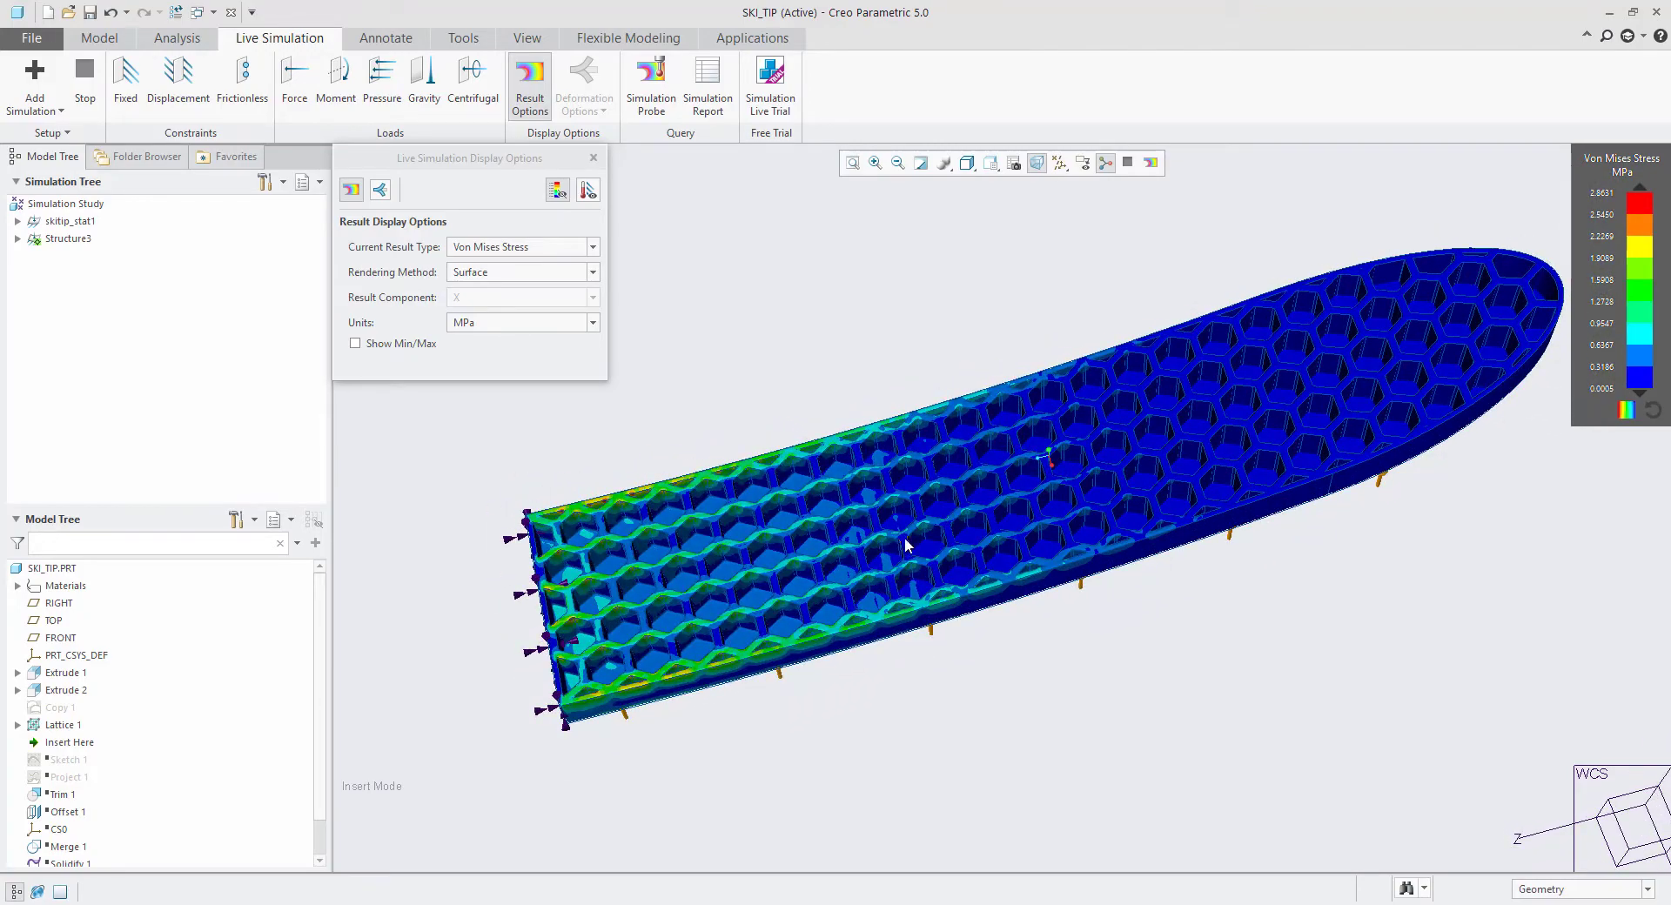
{"action": "mouse_move", "coordinate": [875, 558]}
{"action": "middle_mouse_down"}
{"action": "mouse_move", "coordinate": [864, 484]}
{"action": "mouse_move", "coordinate": [890, 566]}
{"action": "mouse_move", "coordinate": [874, 528]}
{"action": "middle_mouse_up"}
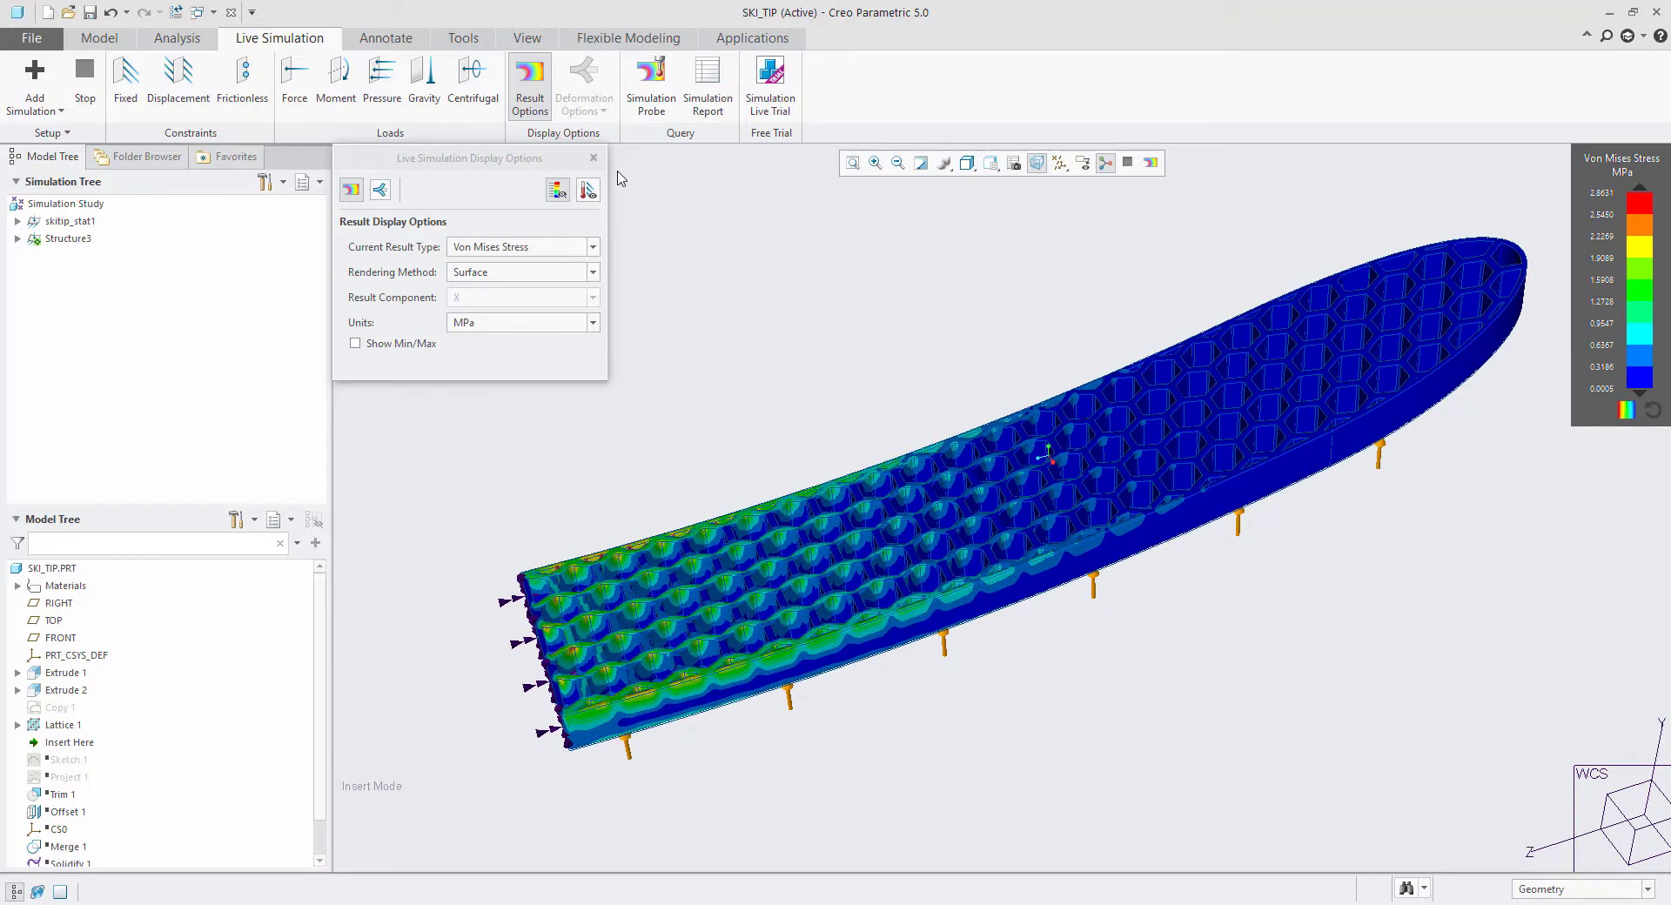
{"action": "left_click", "coordinate": [594, 159]}
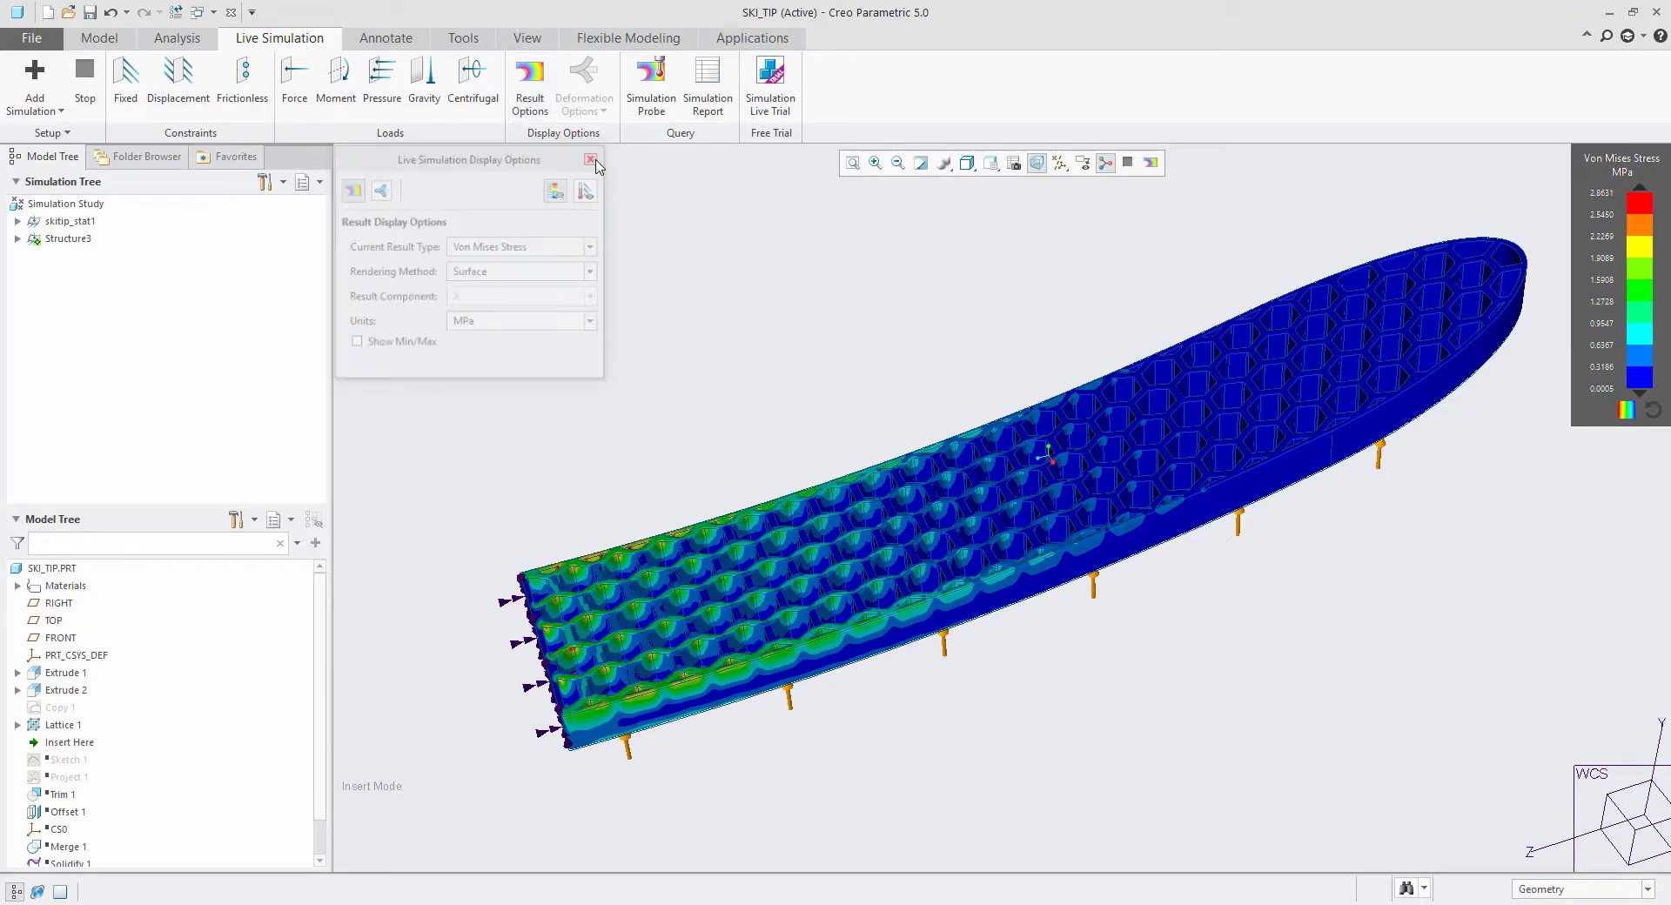
Edit the hexagonal Lattice 1 feature and set its cell wall thickness to 2.
{"action": "middle_click_drag", "start_coordinate": [905, 576], "coordinate": [411, 706]}
{"action": "left_click", "coordinate": [71, 726]}
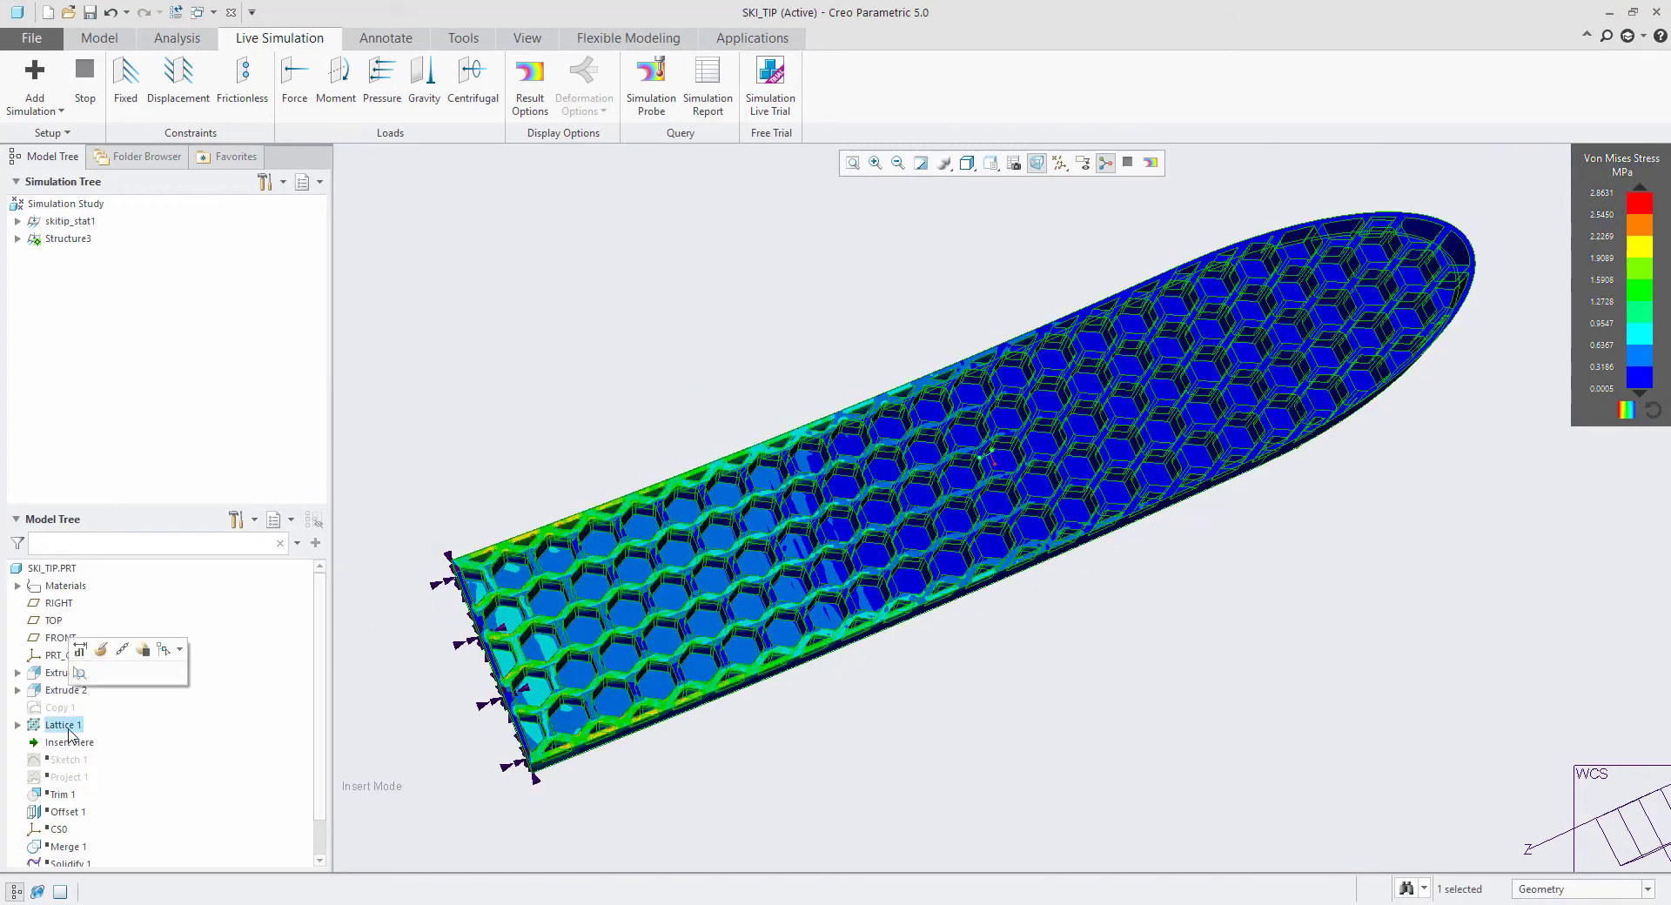
{"action": "left_click", "coordinate": [102, 650]}
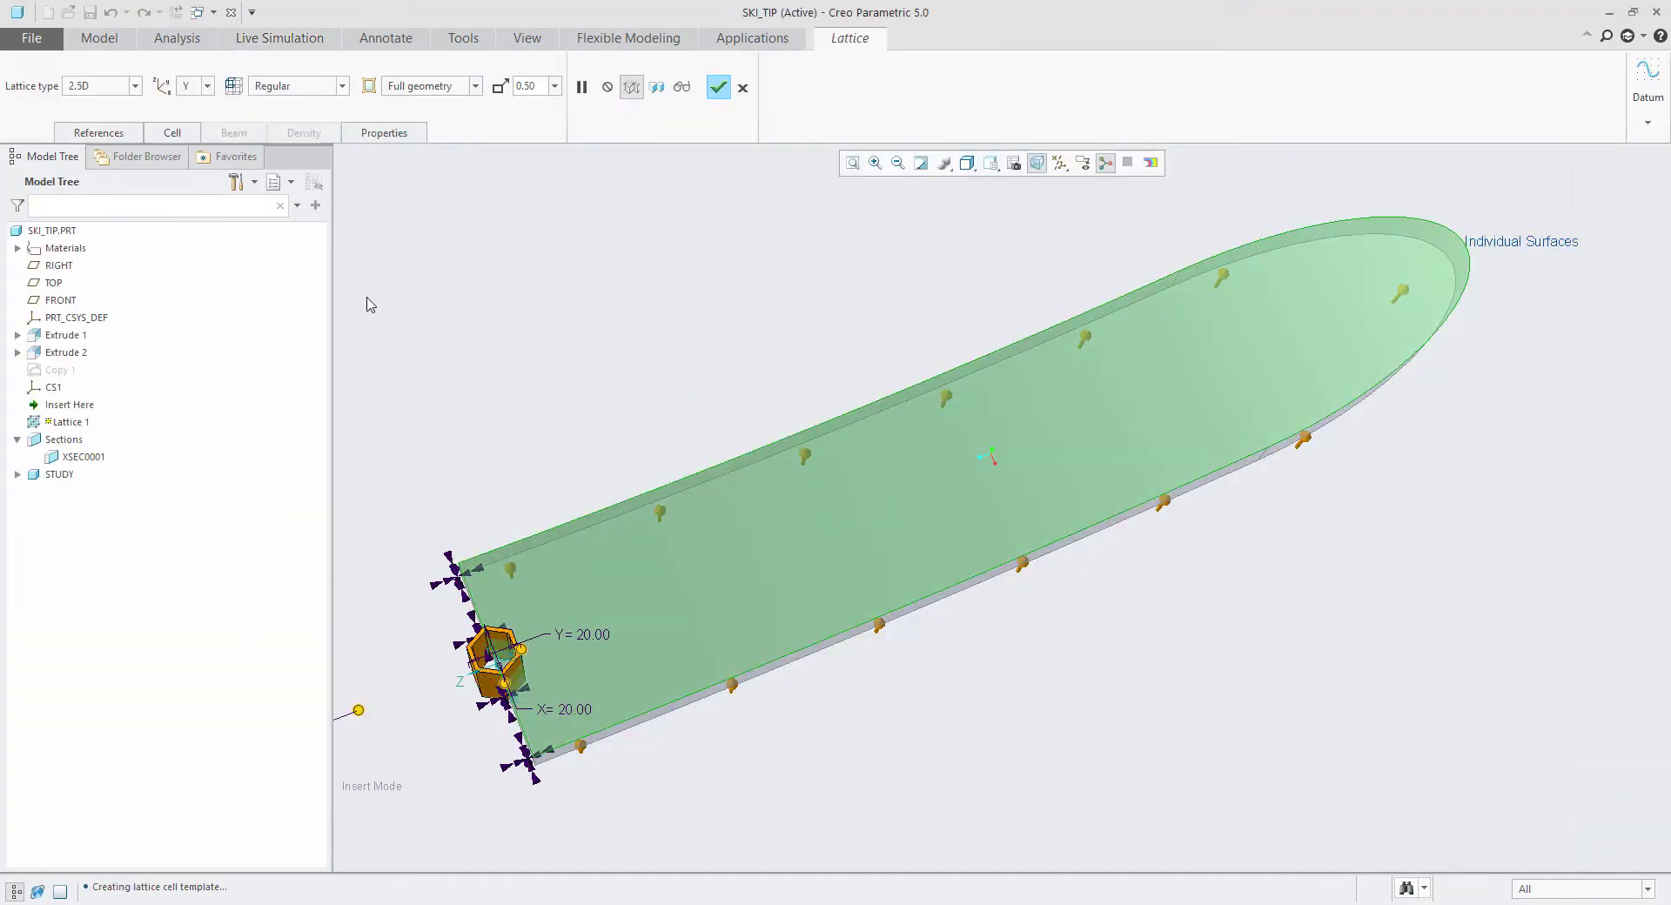
{"action": "left_click", "coordinate": [178, 135]}
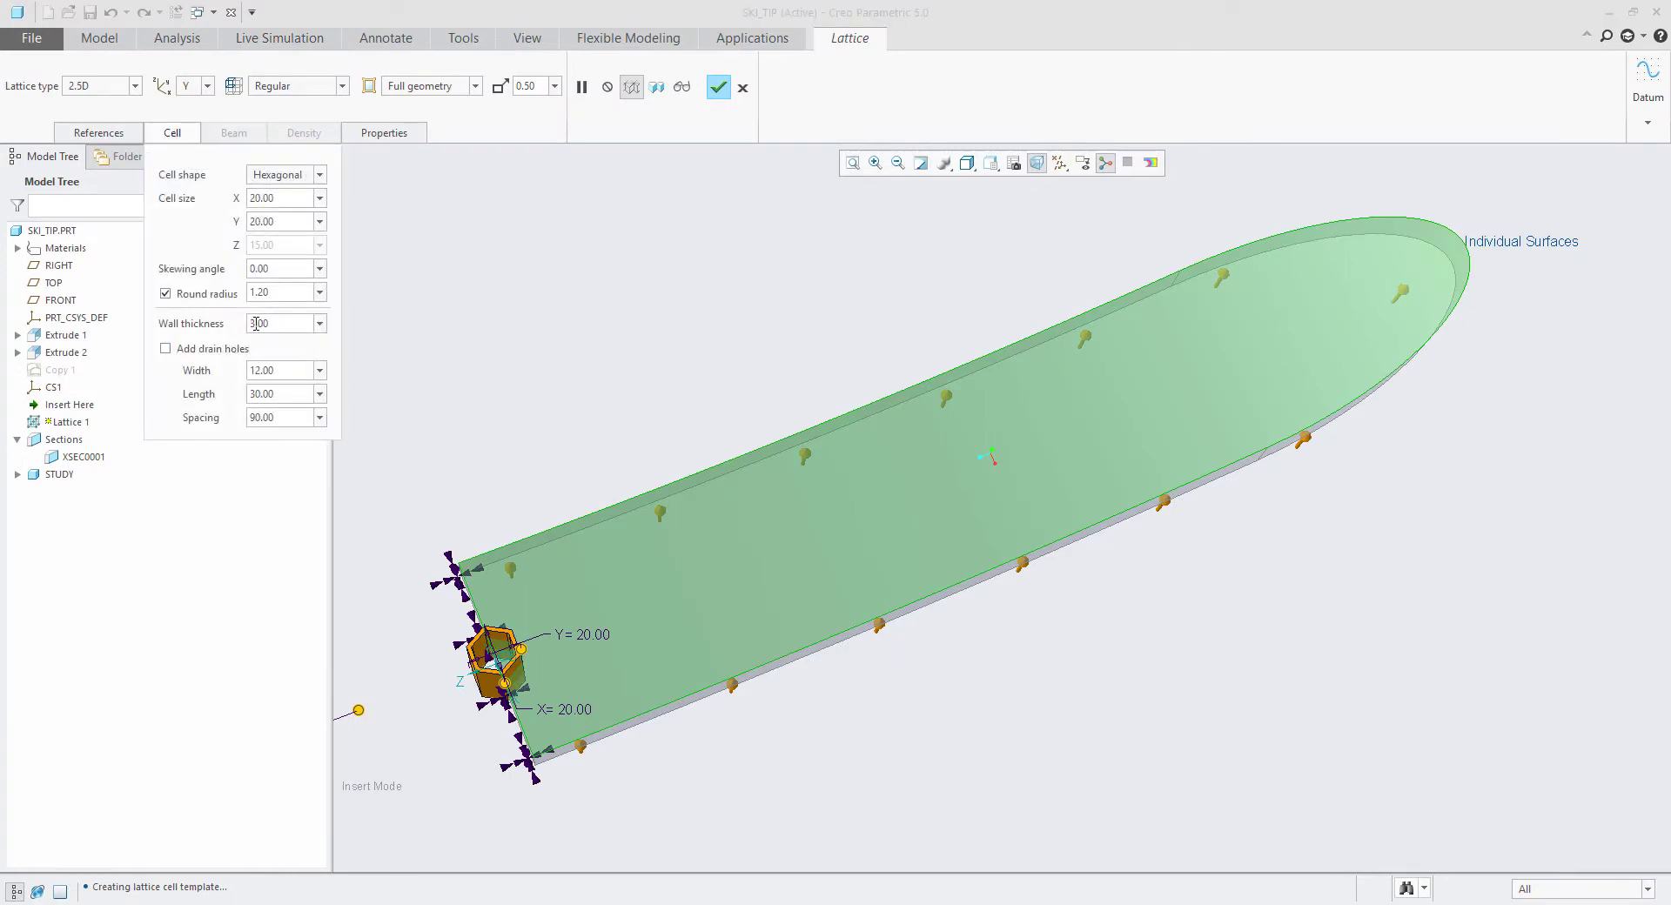
{"action": "double_click", "coordinate": [257, 324]}
{"action": "type", "text": "2"}
{"action": "key", "text": "Return"}
{"action": "left_click", "coordinate": [718, 87]}
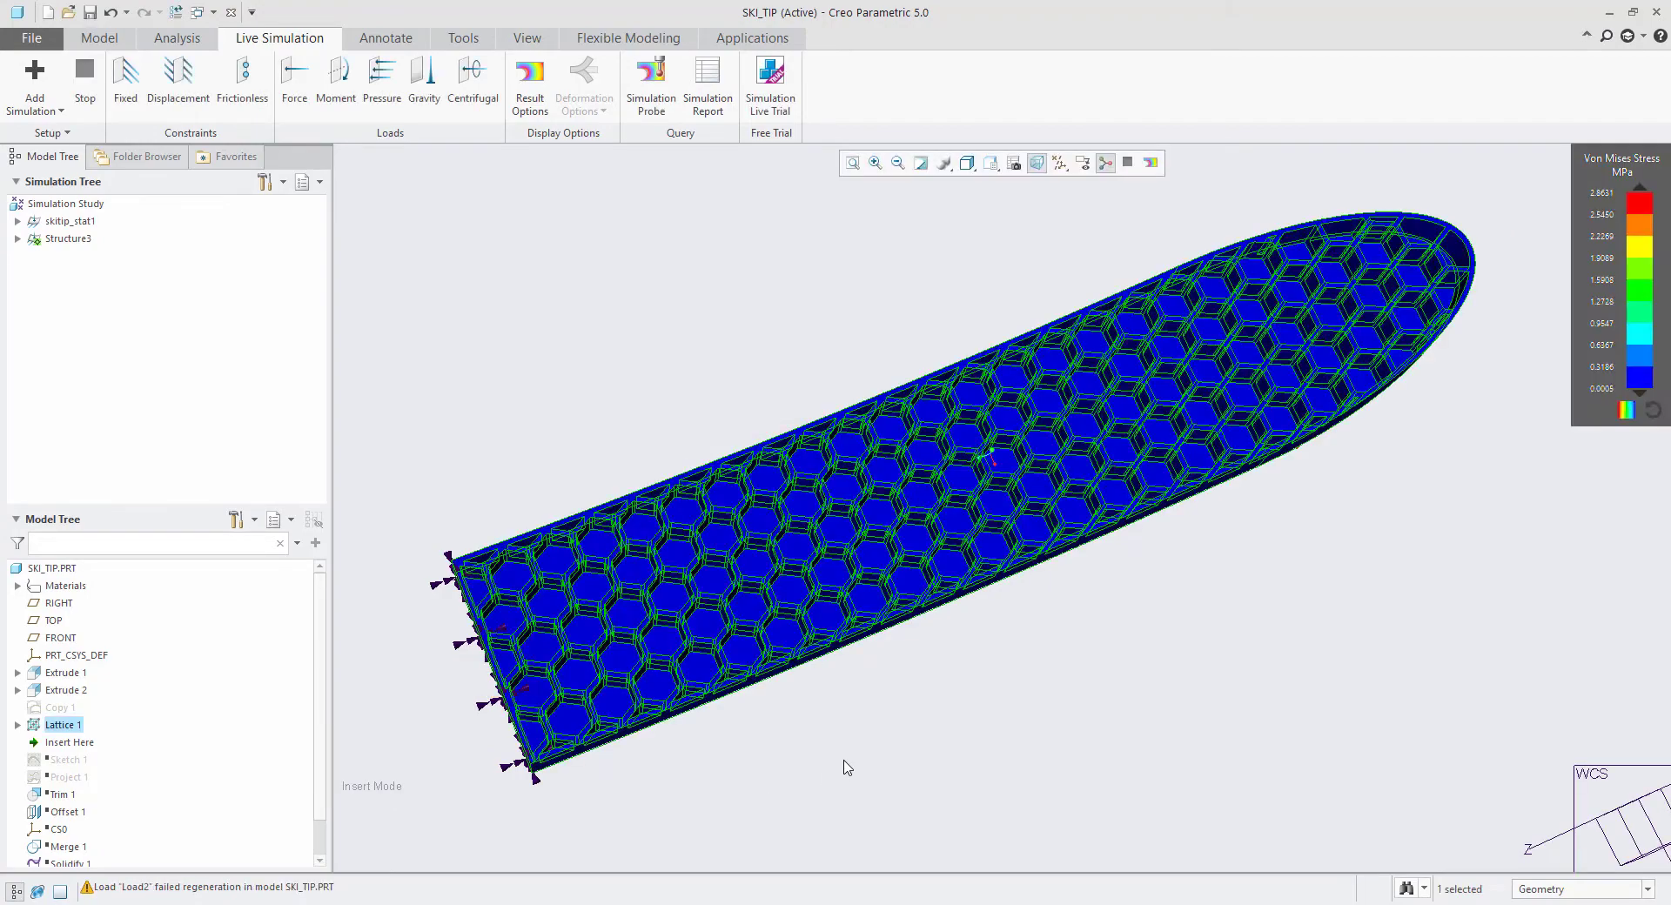
Inspect the recalculated stress near the fixed end and switch the displayed result type to Deformation.
{"action": "middle_click_drag", "start_coordinate": [908, 702], "coordinate": [923, 736]}
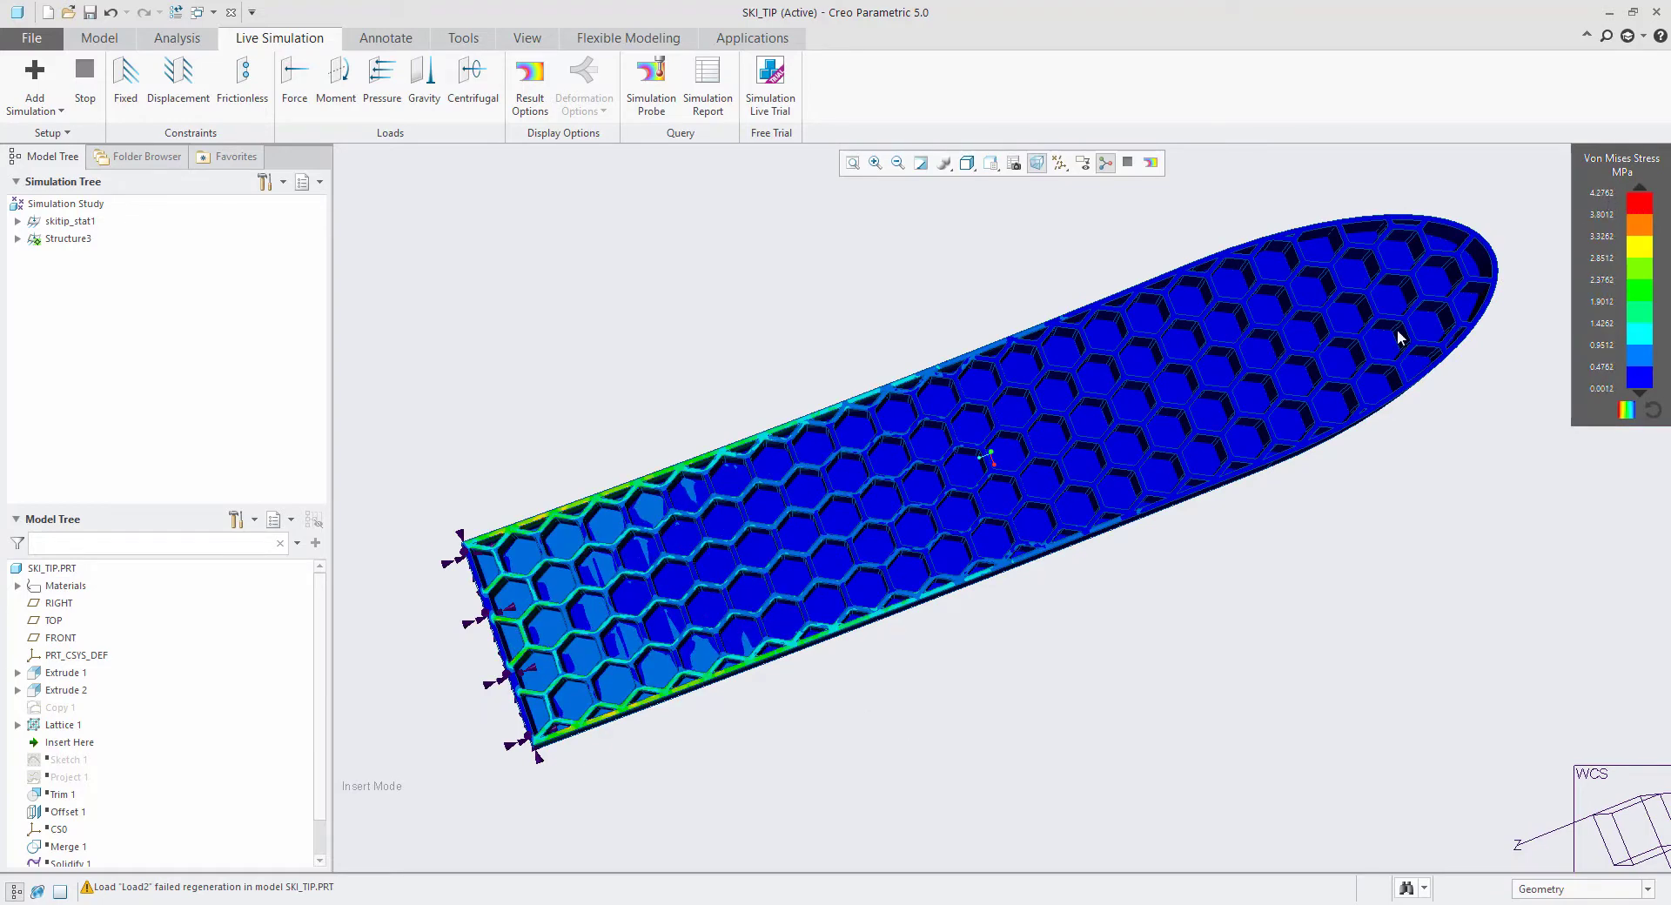
{"action": "mouse_move", "coordinate": [670, 745]}
{"action": "middle_mouse_down"}
{"action": "mouse_move", "coordinate": [595, 733]}
{"action": "mouse_move", "coordinate": [664, 598]}
{"action": "mouse_move", "coordinate": [633, 688]}
{"action": "middle_mouse_up"}
{"action": "scroll", "coordinate": [598, 716], "scroll_direction": "down", "scroll_amount": 5}
{"action": "scroll", "coordinate": [611, 721], "scroll_direction": "up", "scroll_amount": 4}
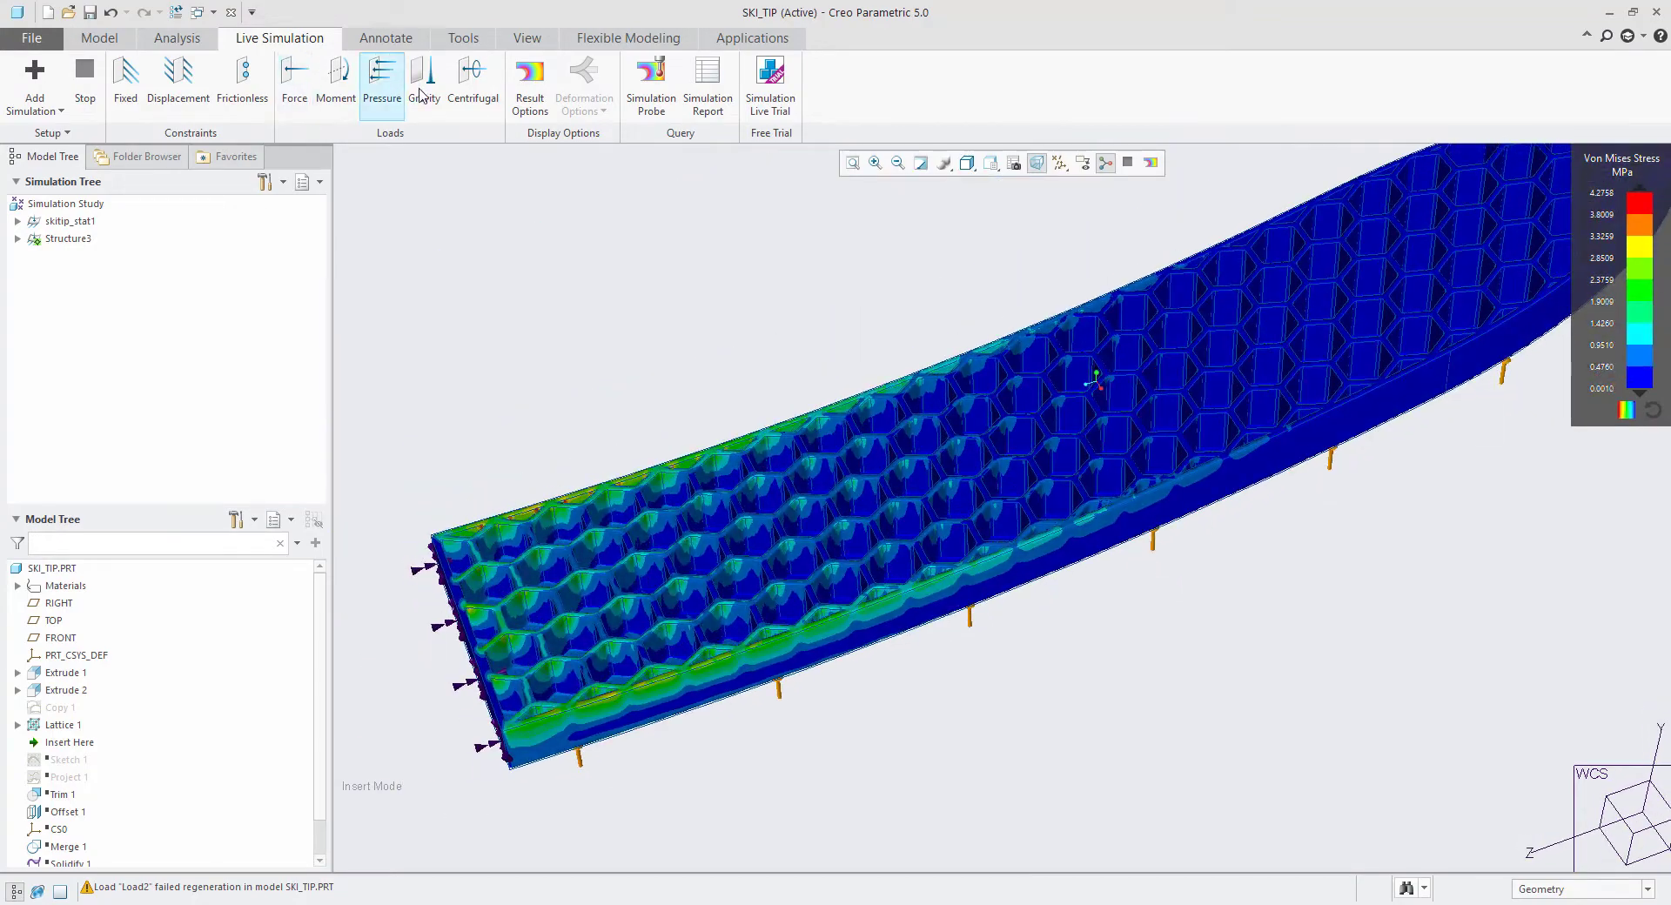
{"action": "left_click", "coordinate": [529, 80]}
{"action": "left_click", "coordinate": [490, 248]}
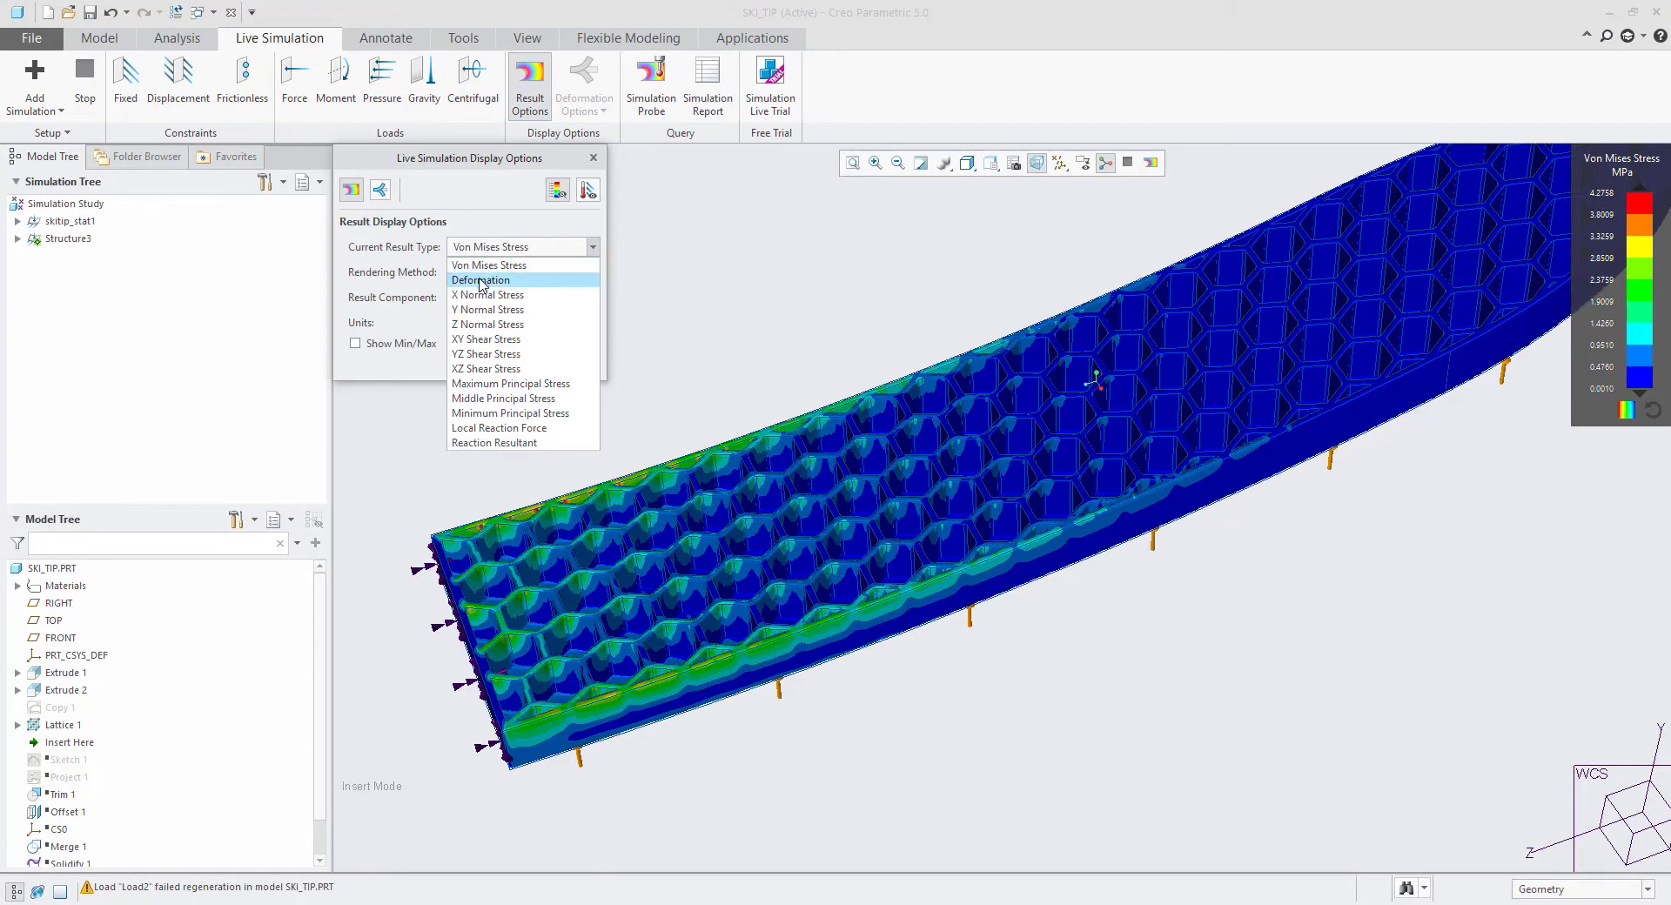
{"action": "left_click", "coordinate": [478, 281]}
Examine the deformation plot of the thinner-walled lattice from several angles and close the result display options.
{"action": "middle_click_drag", "start_coordinate": [1016, 520], "coordinate": [993, 553]}
{"action": "scroll", "coordinate": [993, 553], "scroll_direction": "up", "scroll_amount": 2}
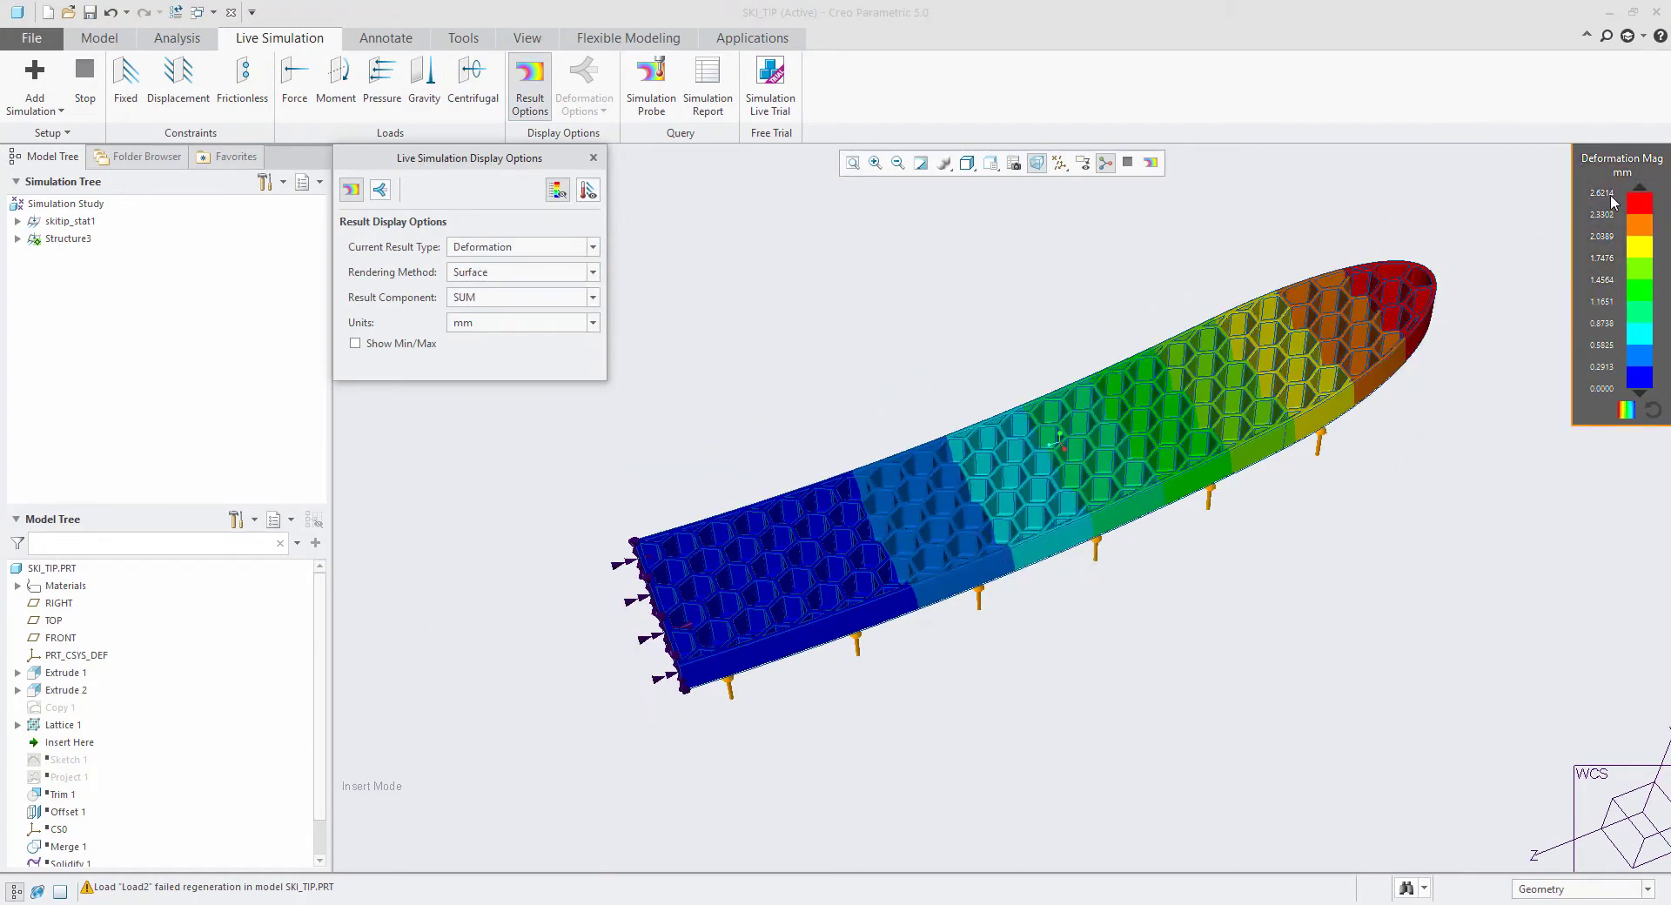
{"action": "middle_click_drag", "start_coordinate": [1000, 470], "coordinate": [1059, 437]}
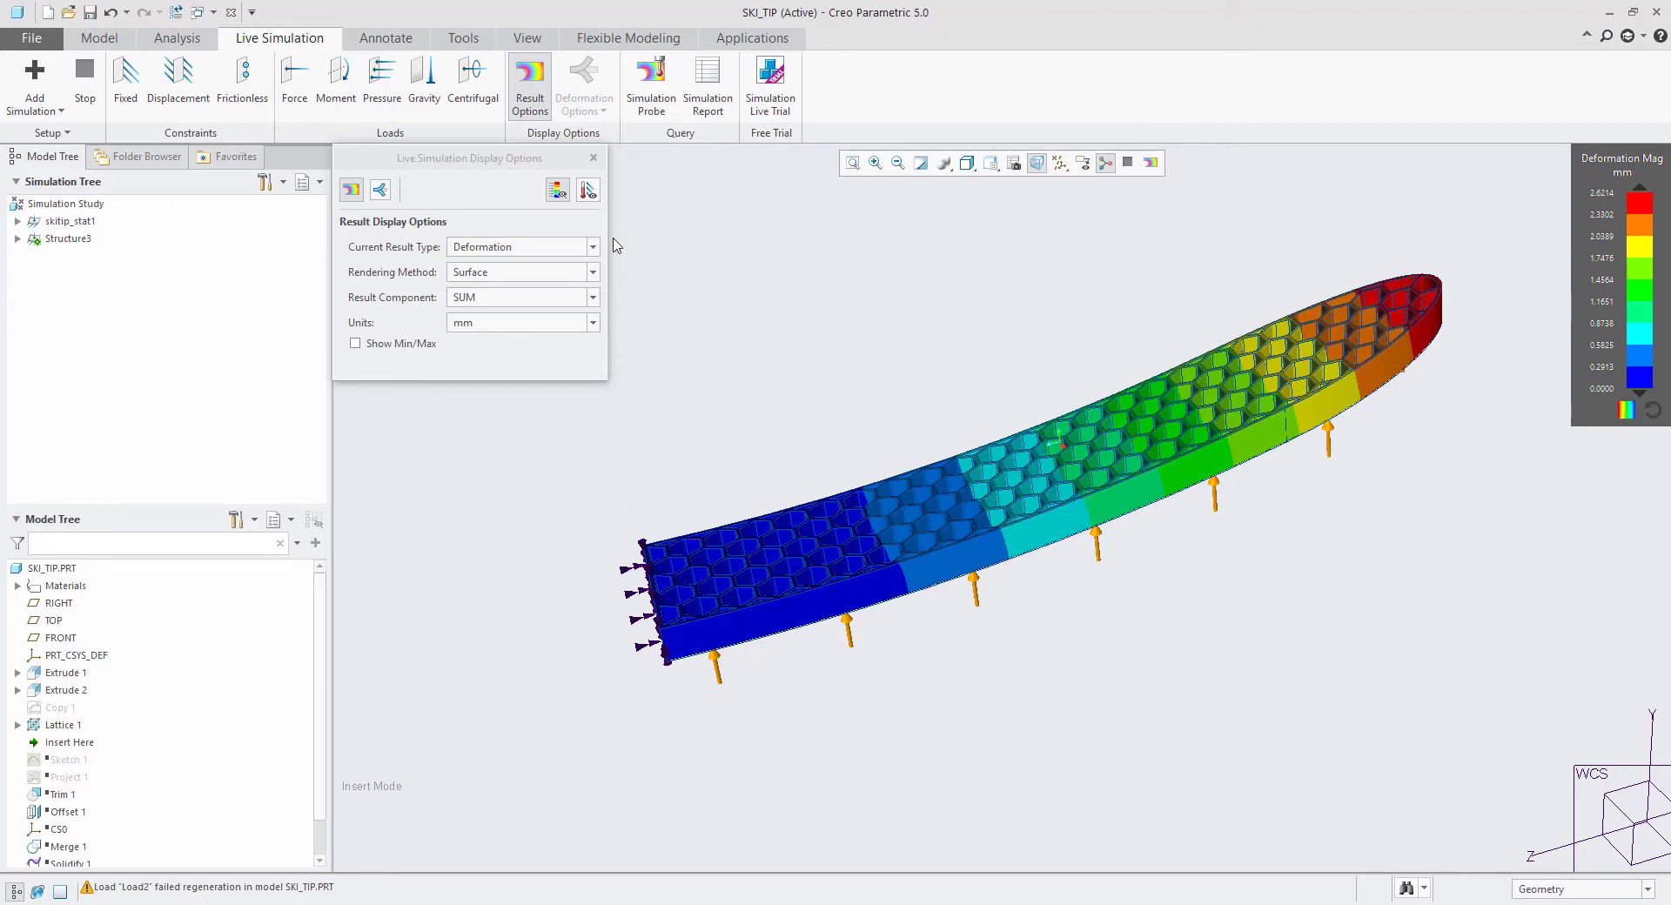
{"action": "middle_click_drag", "start_coordinate": [1374, 327], "coordinate": [1089, 477]}
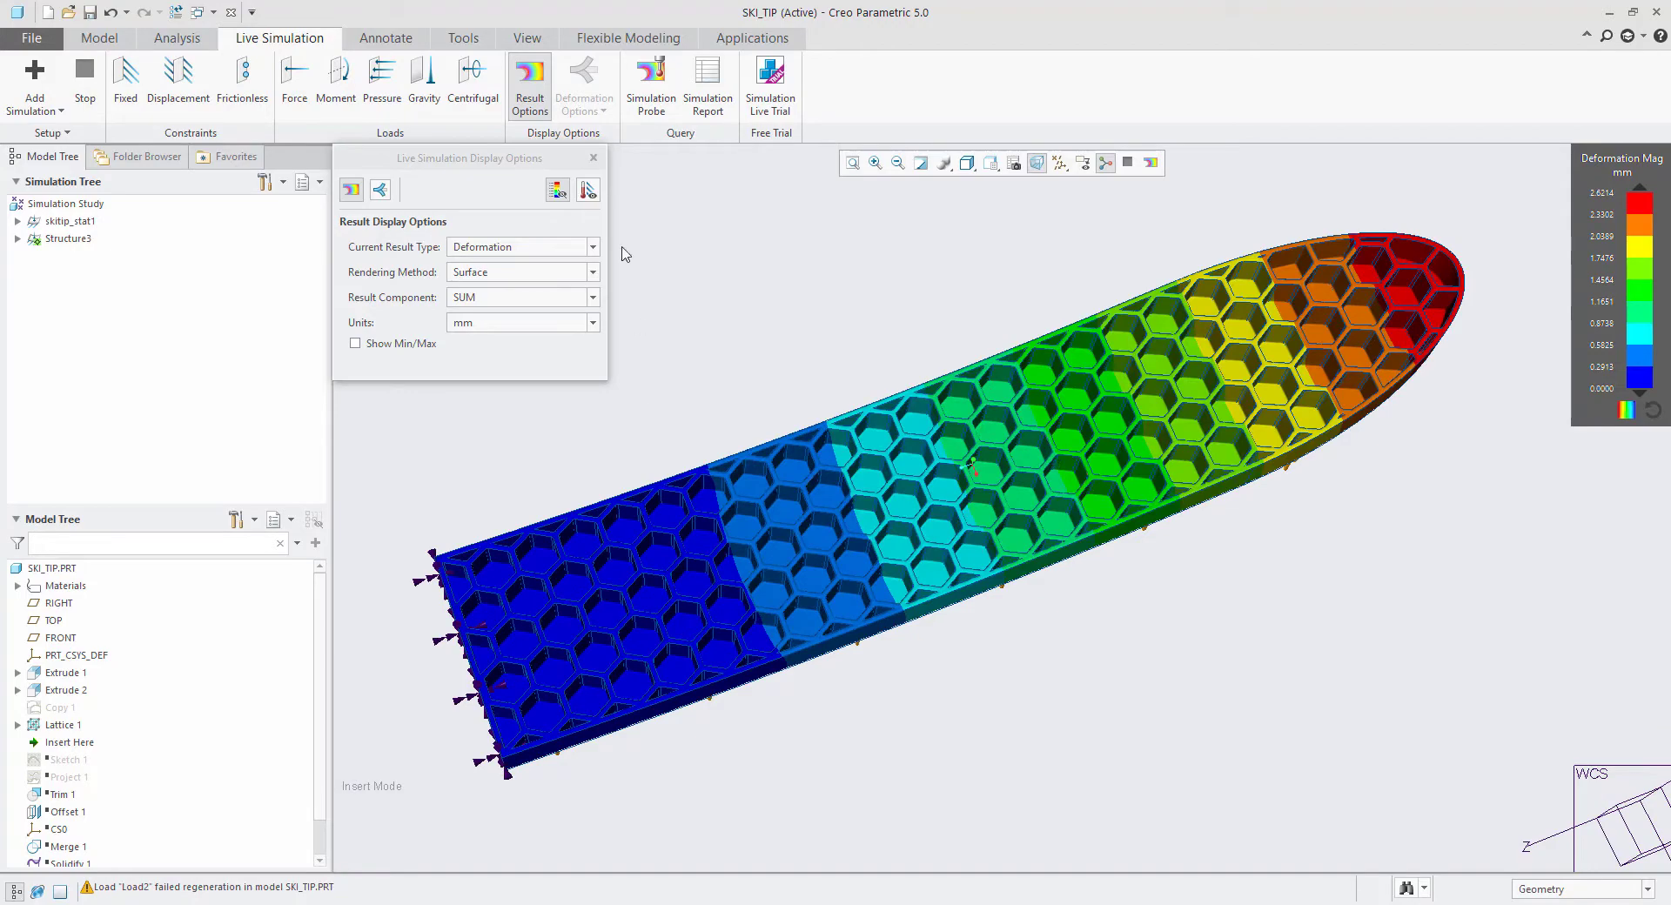
{"action": "left_click", "coordinate": [593, 157]}
{"action": "middle_click_drag", "start_coordinate": [968, 470], "coordinate": [957, 470]}
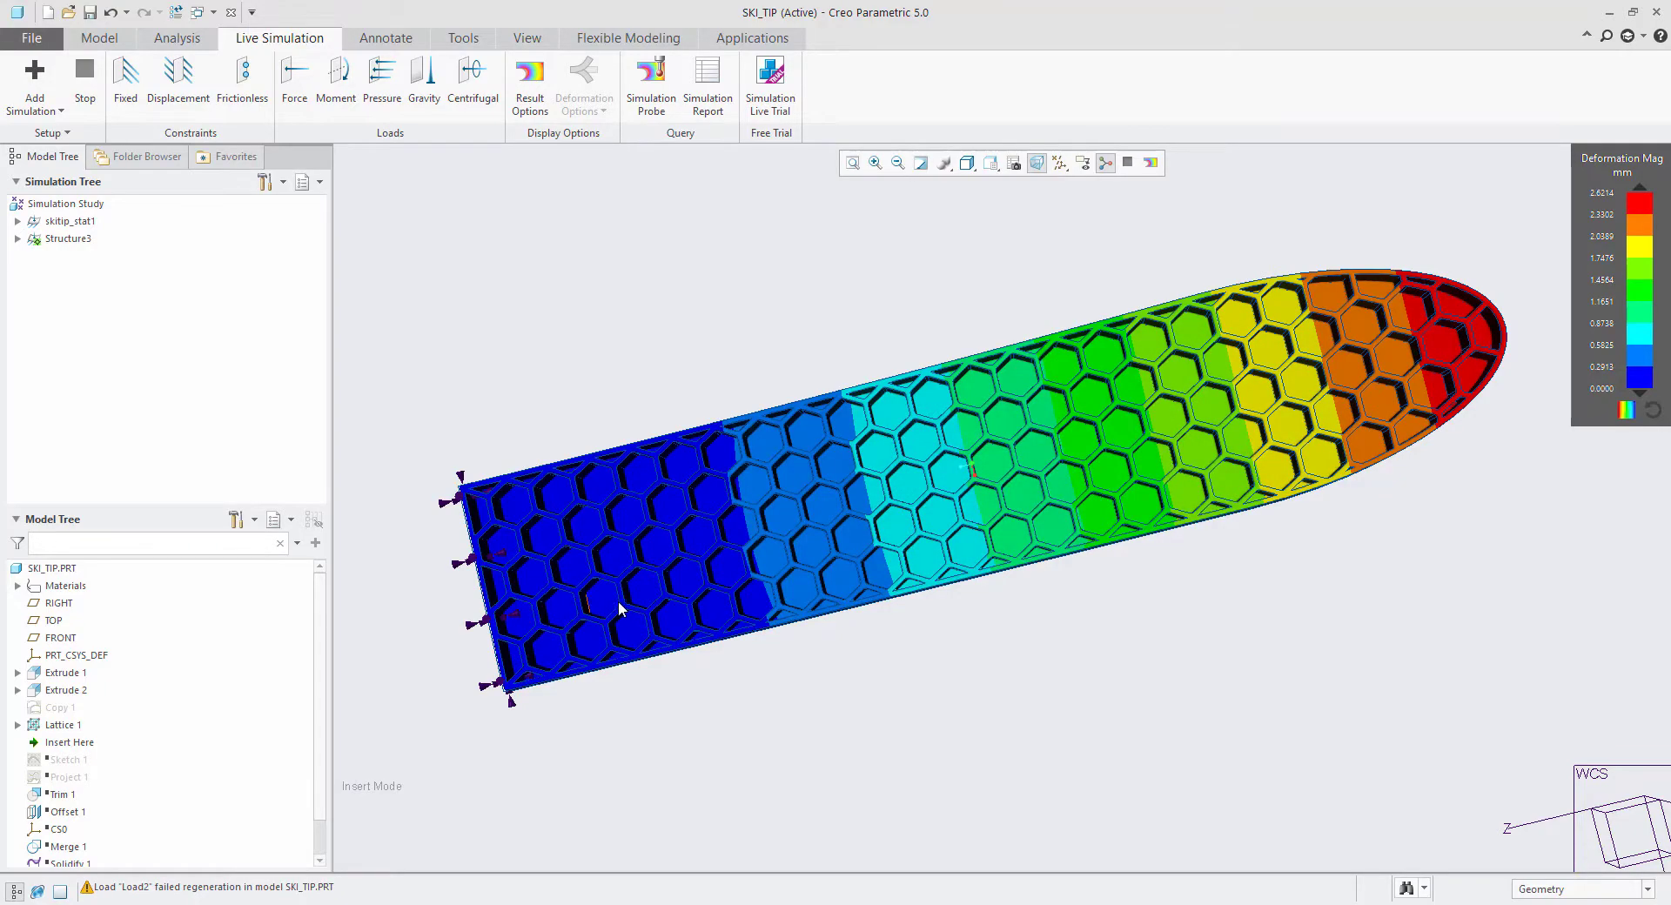
{"action": "middle_click_drag", "start_coordinate": [908, 560], "coordinate": [1088, 478]}
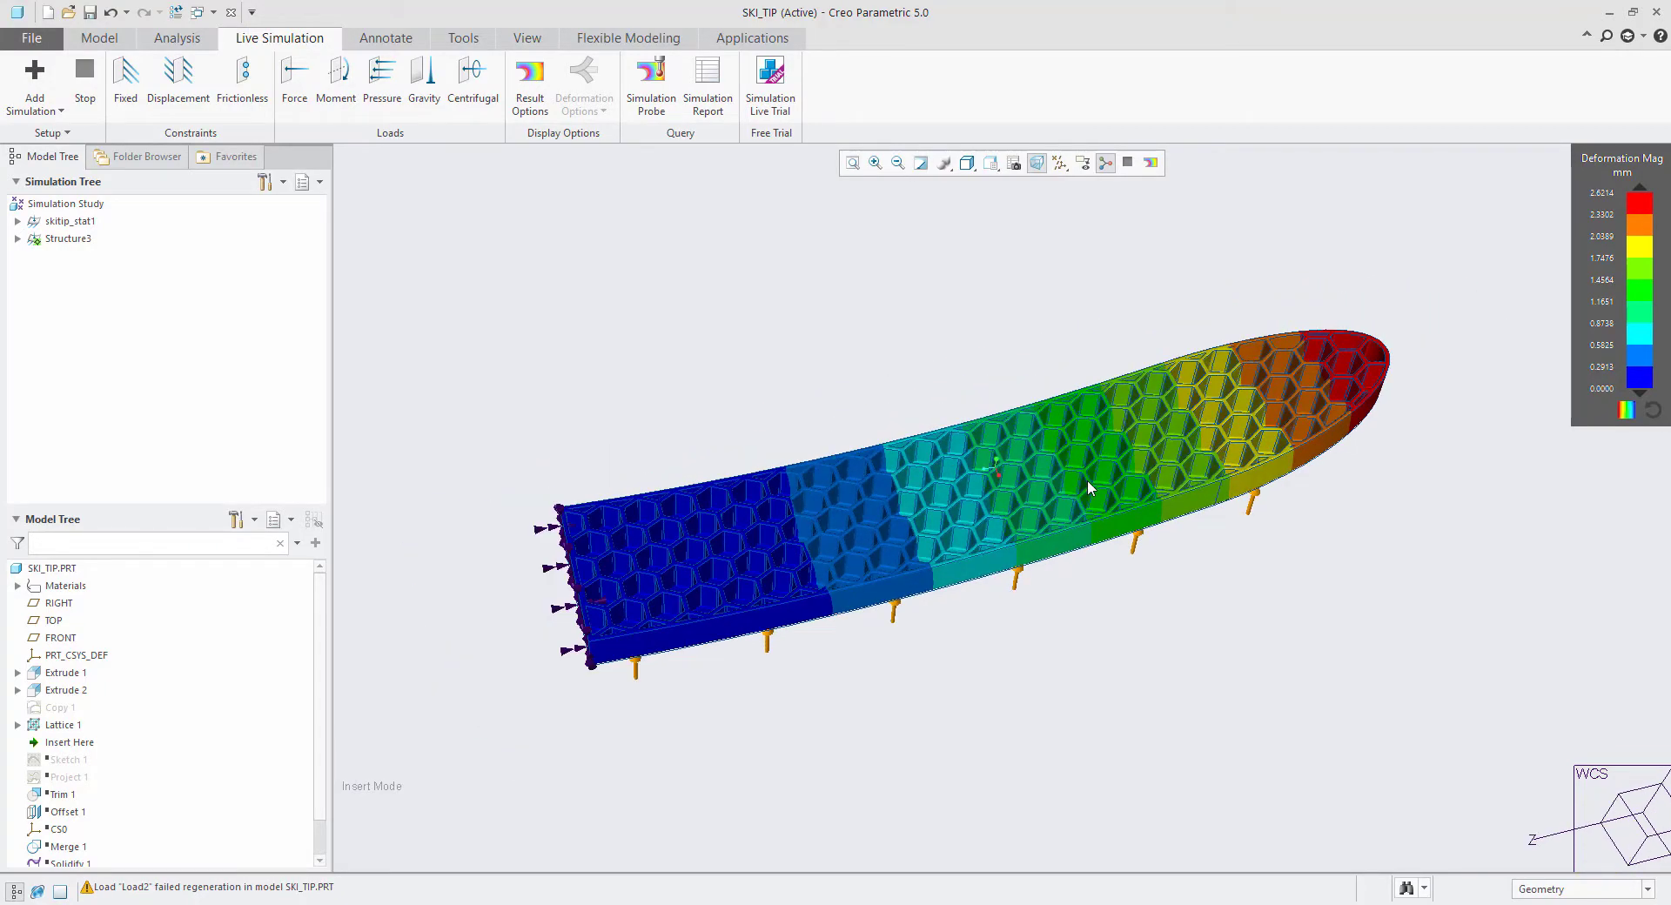
Resume the suppressed features from Sketch 1 through Solidify 1 so the lattice is cut out along the ski tip's middle.
{"action": "left_click", "coordinate": [72, 764]}
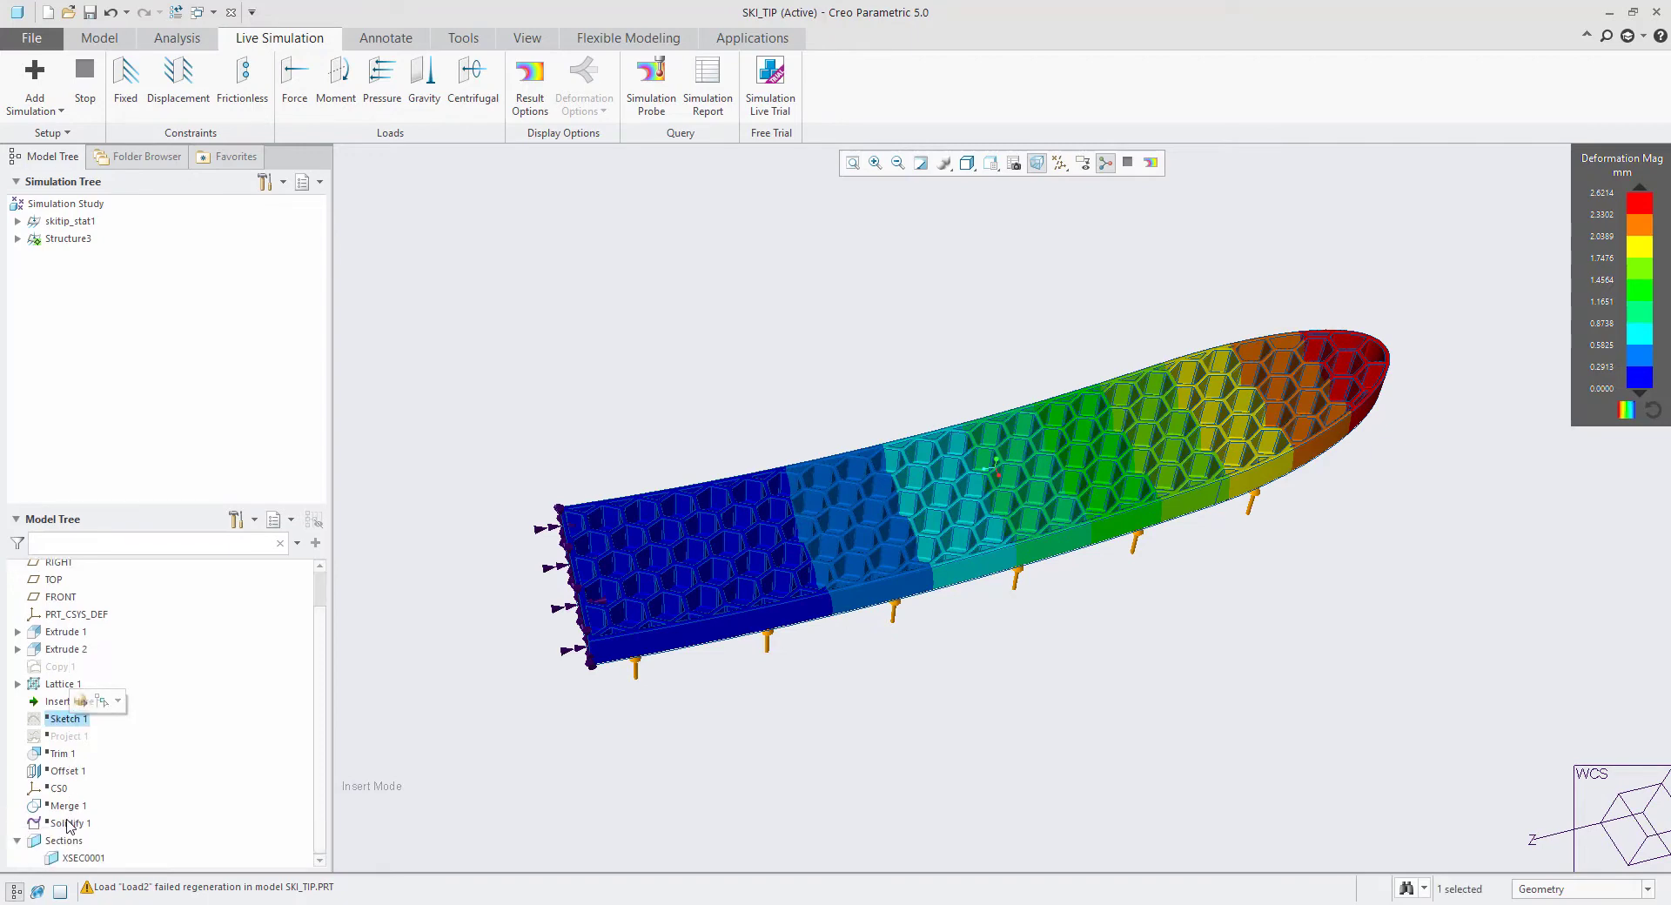
{"action": "left_click", "coordinate": [452, 410]}
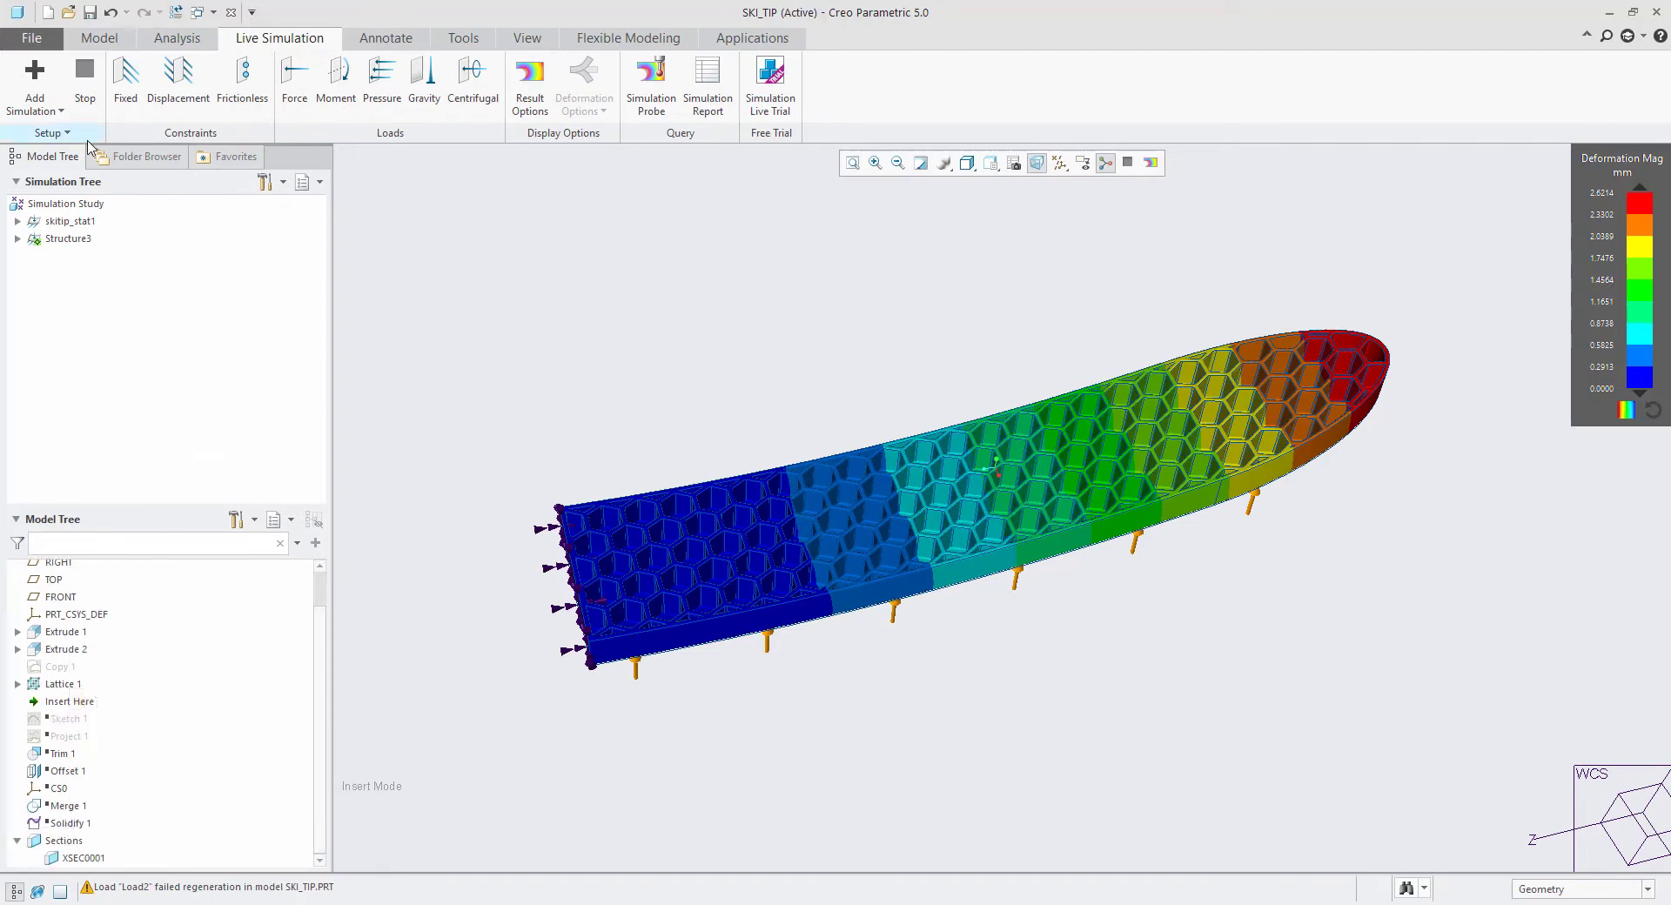
{"action": "left_click", "coordinate": [108, 40]}
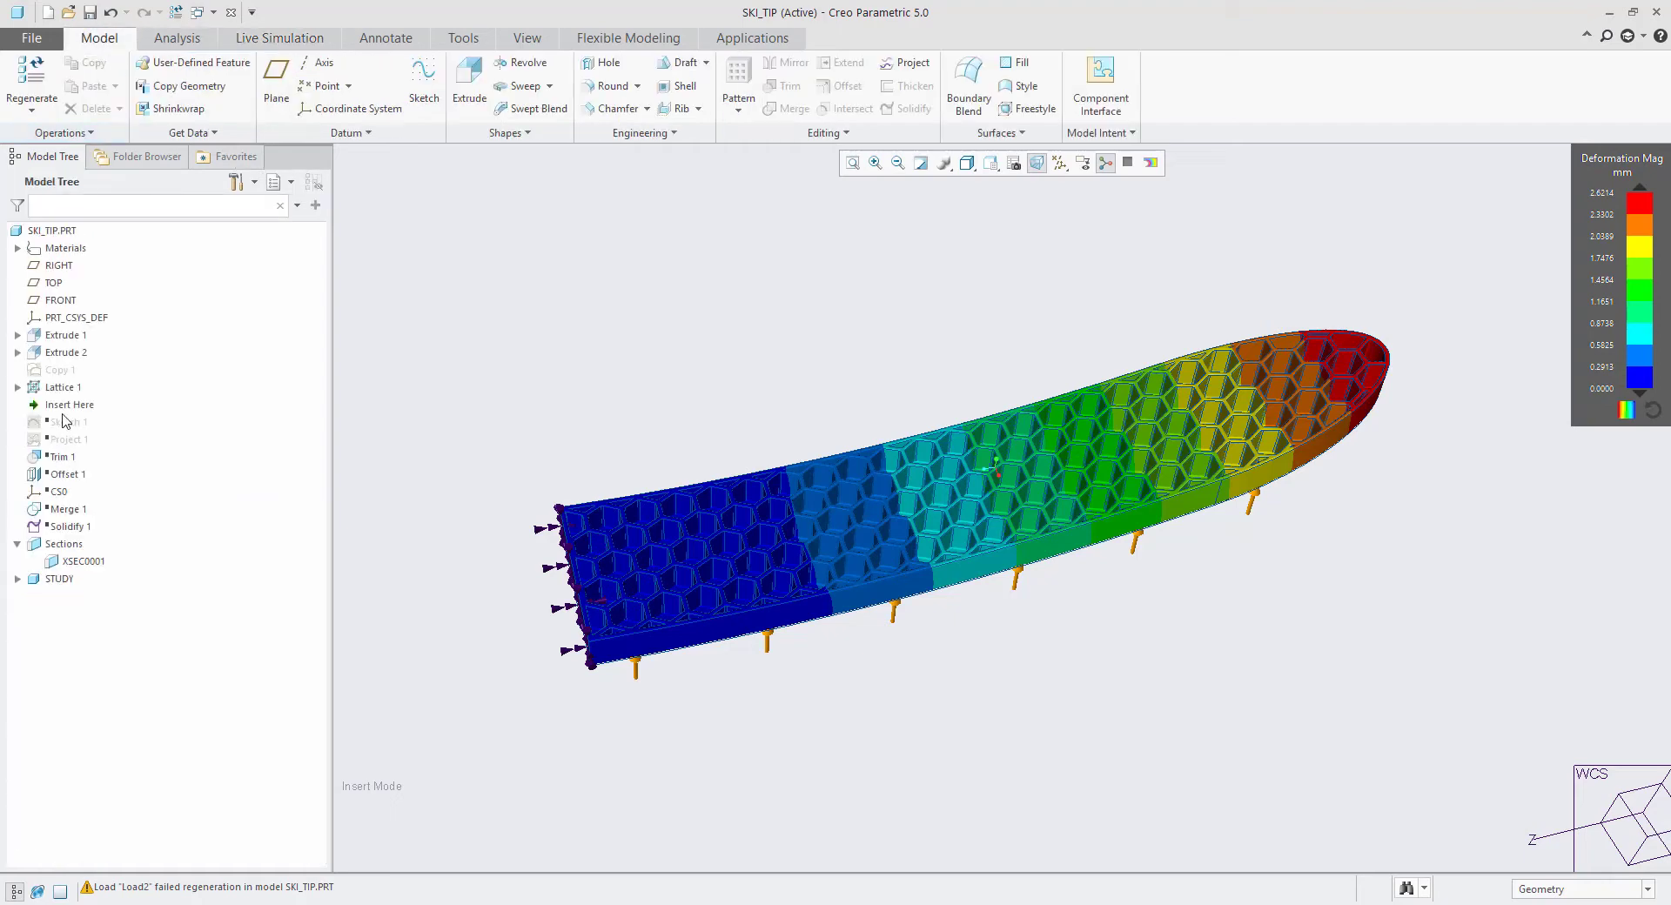
{"action": "left_click", "coordinate": [63, 421]}
{"action": "left_click", "coordinate": [54, 529], "text": "shift"}
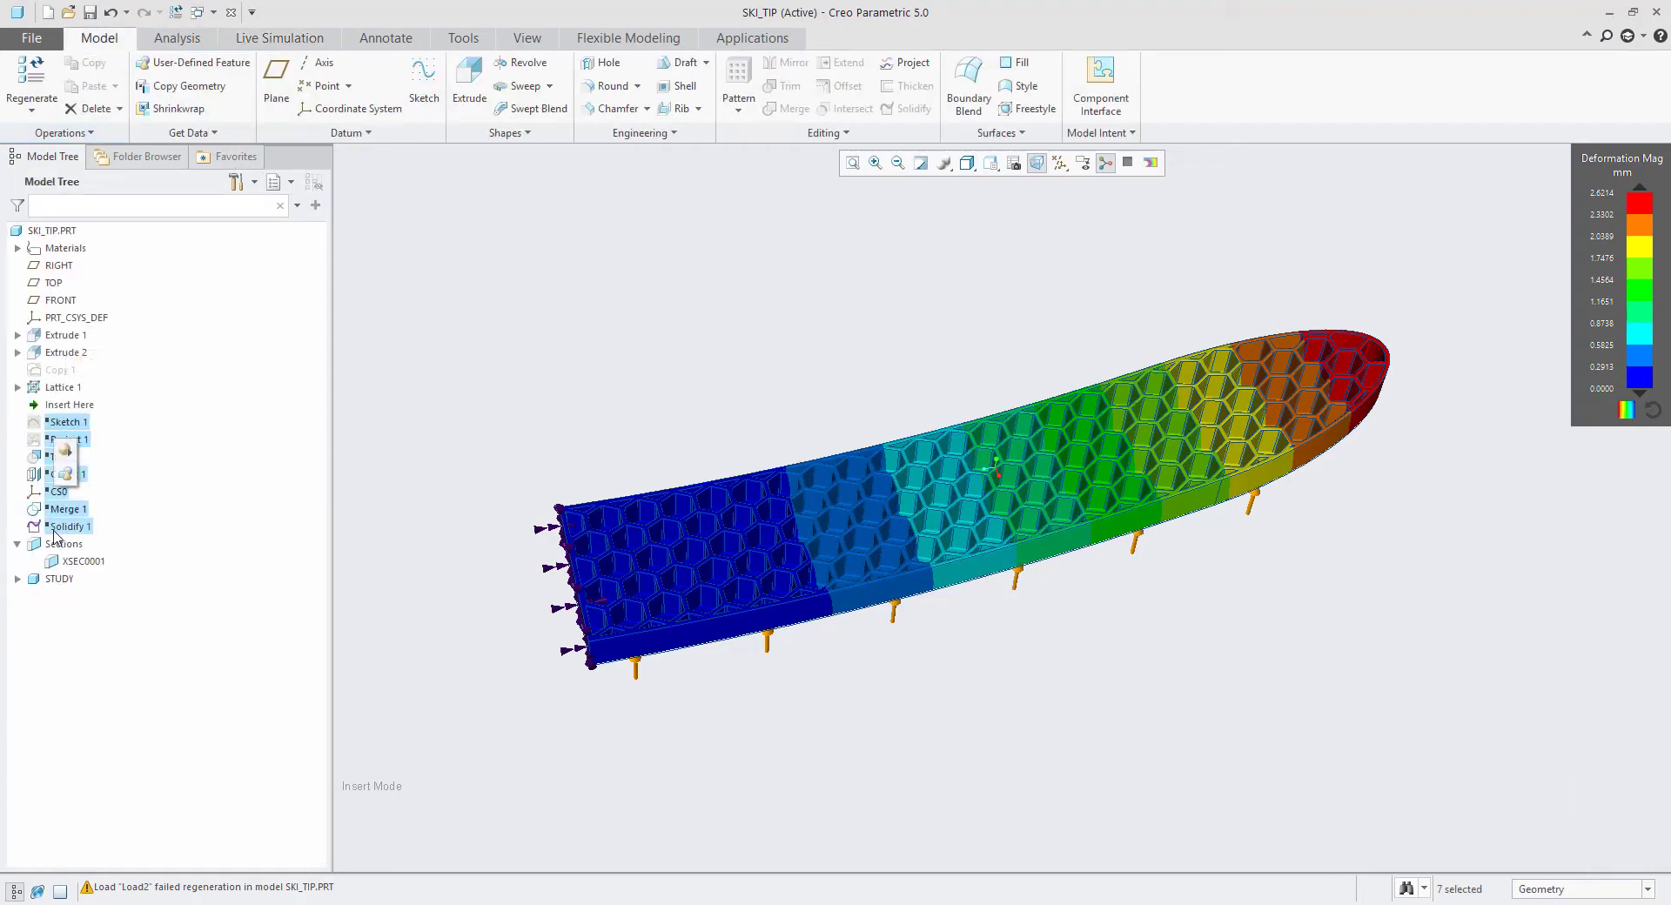
{"action": "left_click", "coordinate": [67, 451]}
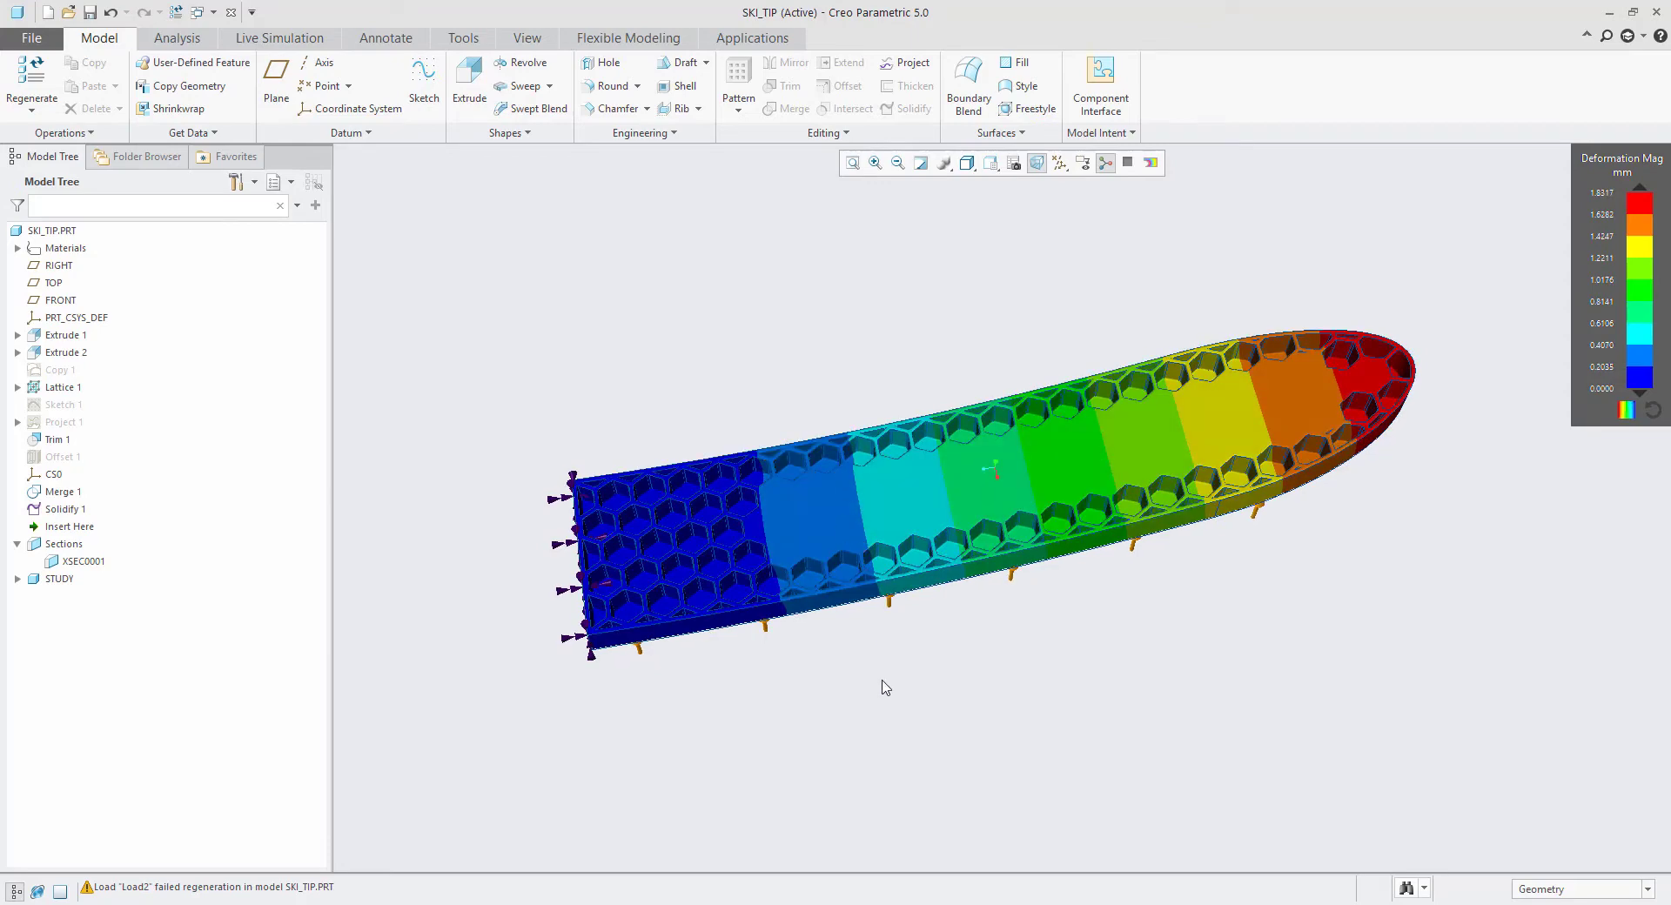
Return to the live simulation and examine the deformation plot of the ski tip with the partly removed lattice.
{"action": "left_click", "coordinate": [294, 40]}
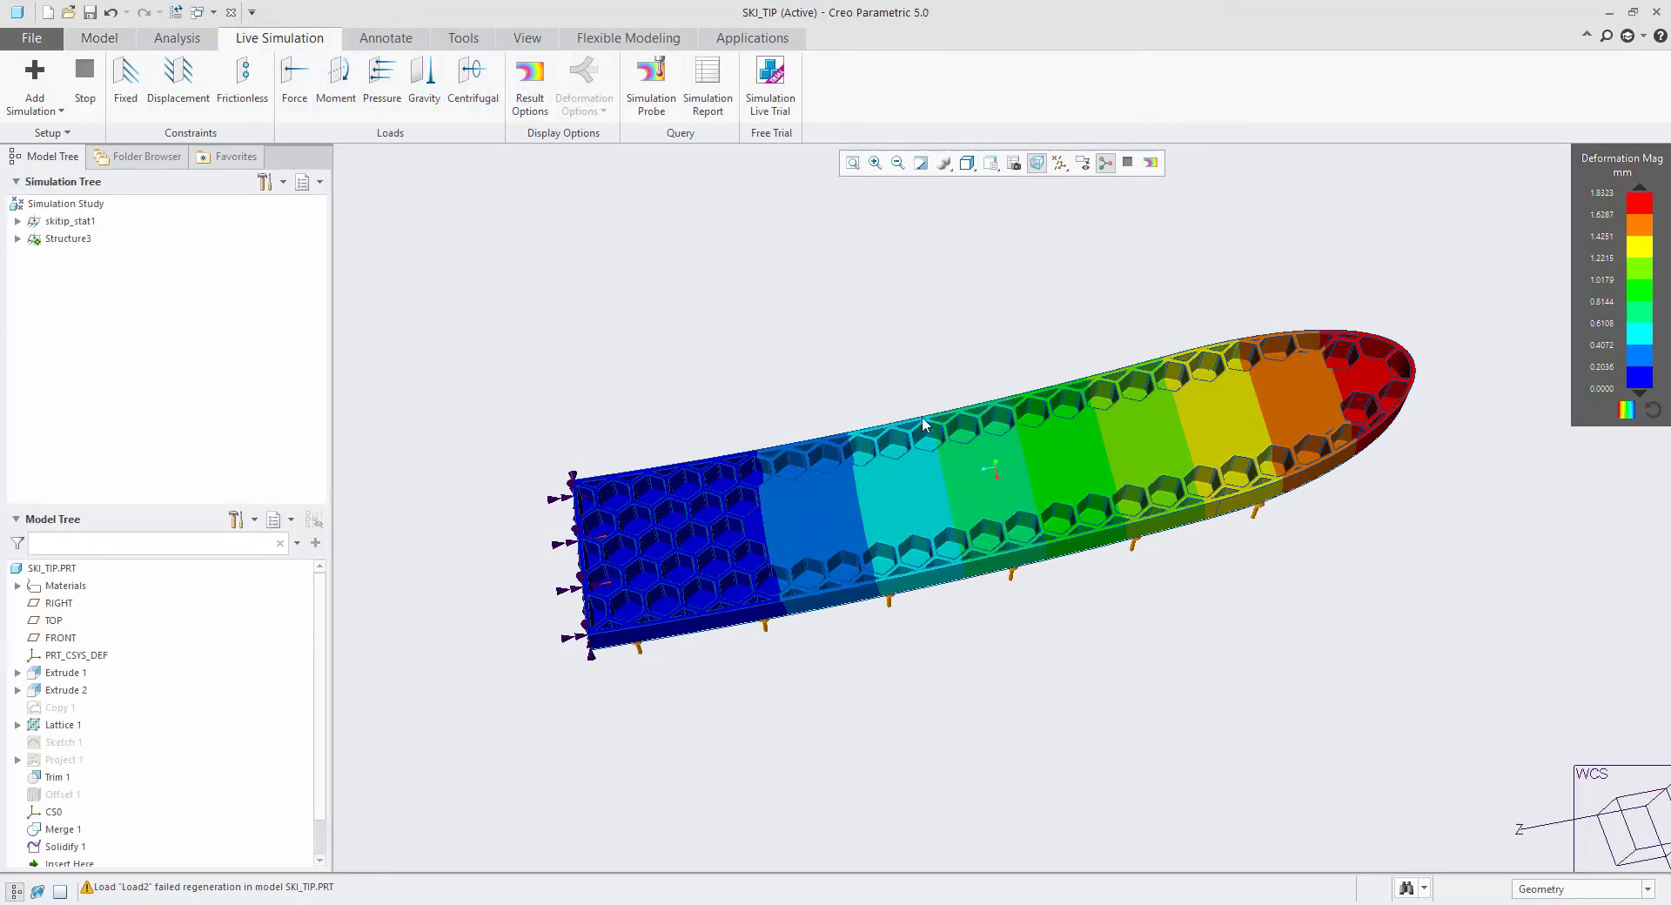
{"action": "middle_click_drag", "start_coordinate": [922, 419], "coordinate": [919, 381]}
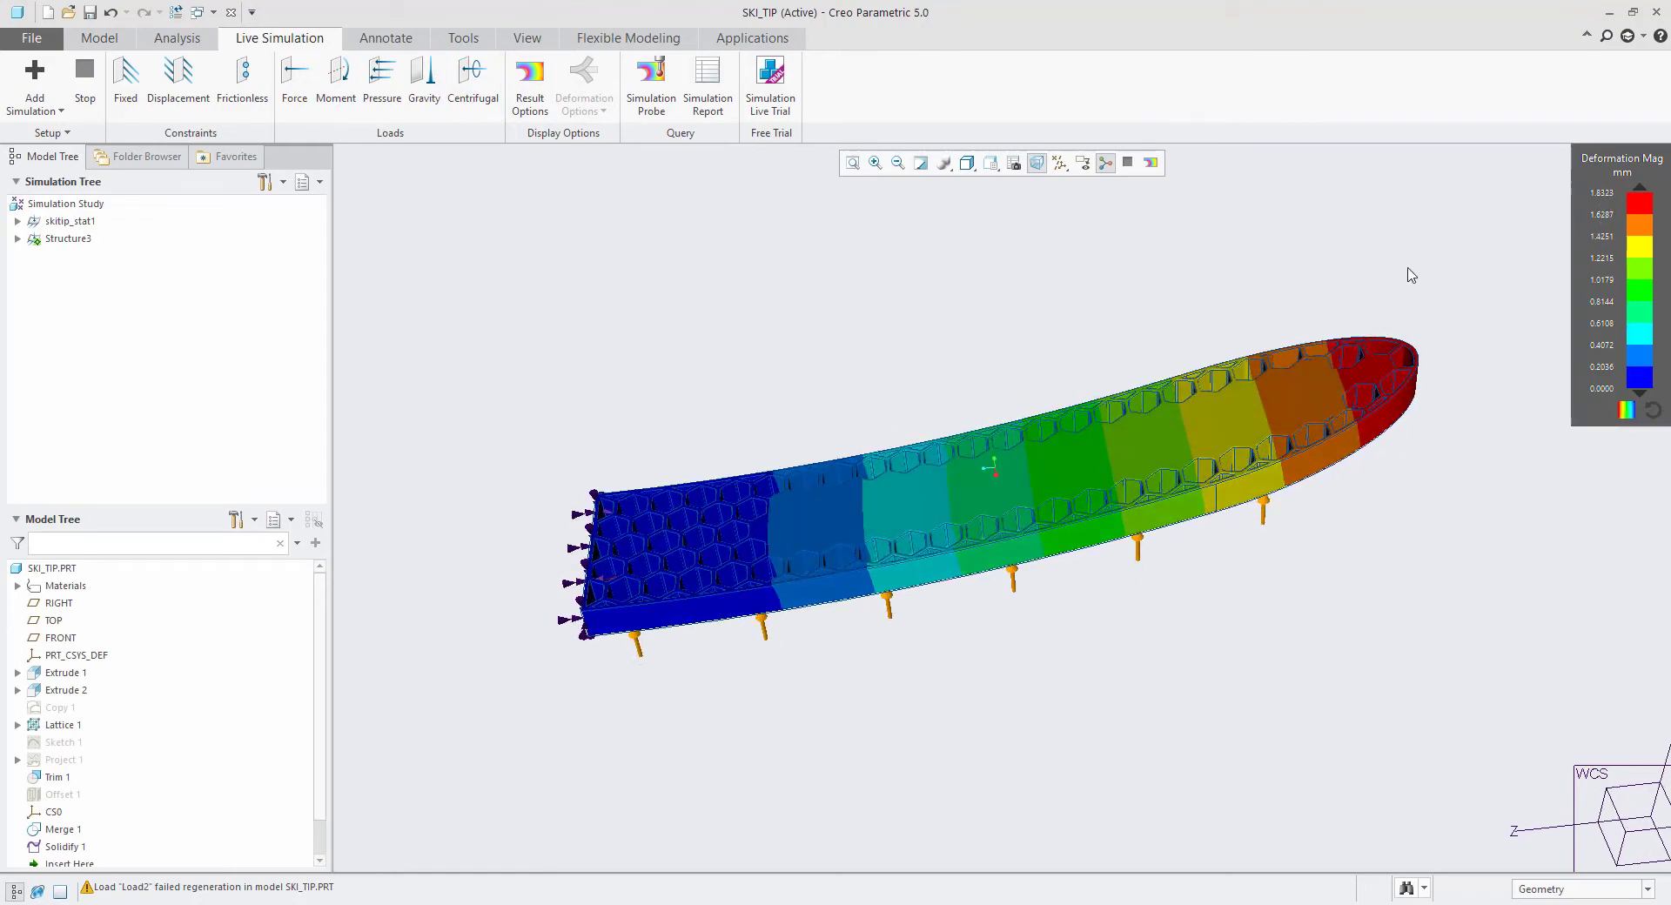
{"action": "scroll", "coordinate": [1231, 337], "scroll_direction": "up", "scroll_amount": 1}
{"action": "middle_click_drag", "start_coordinate": [998, 468], "coordinate": [914, 480]}
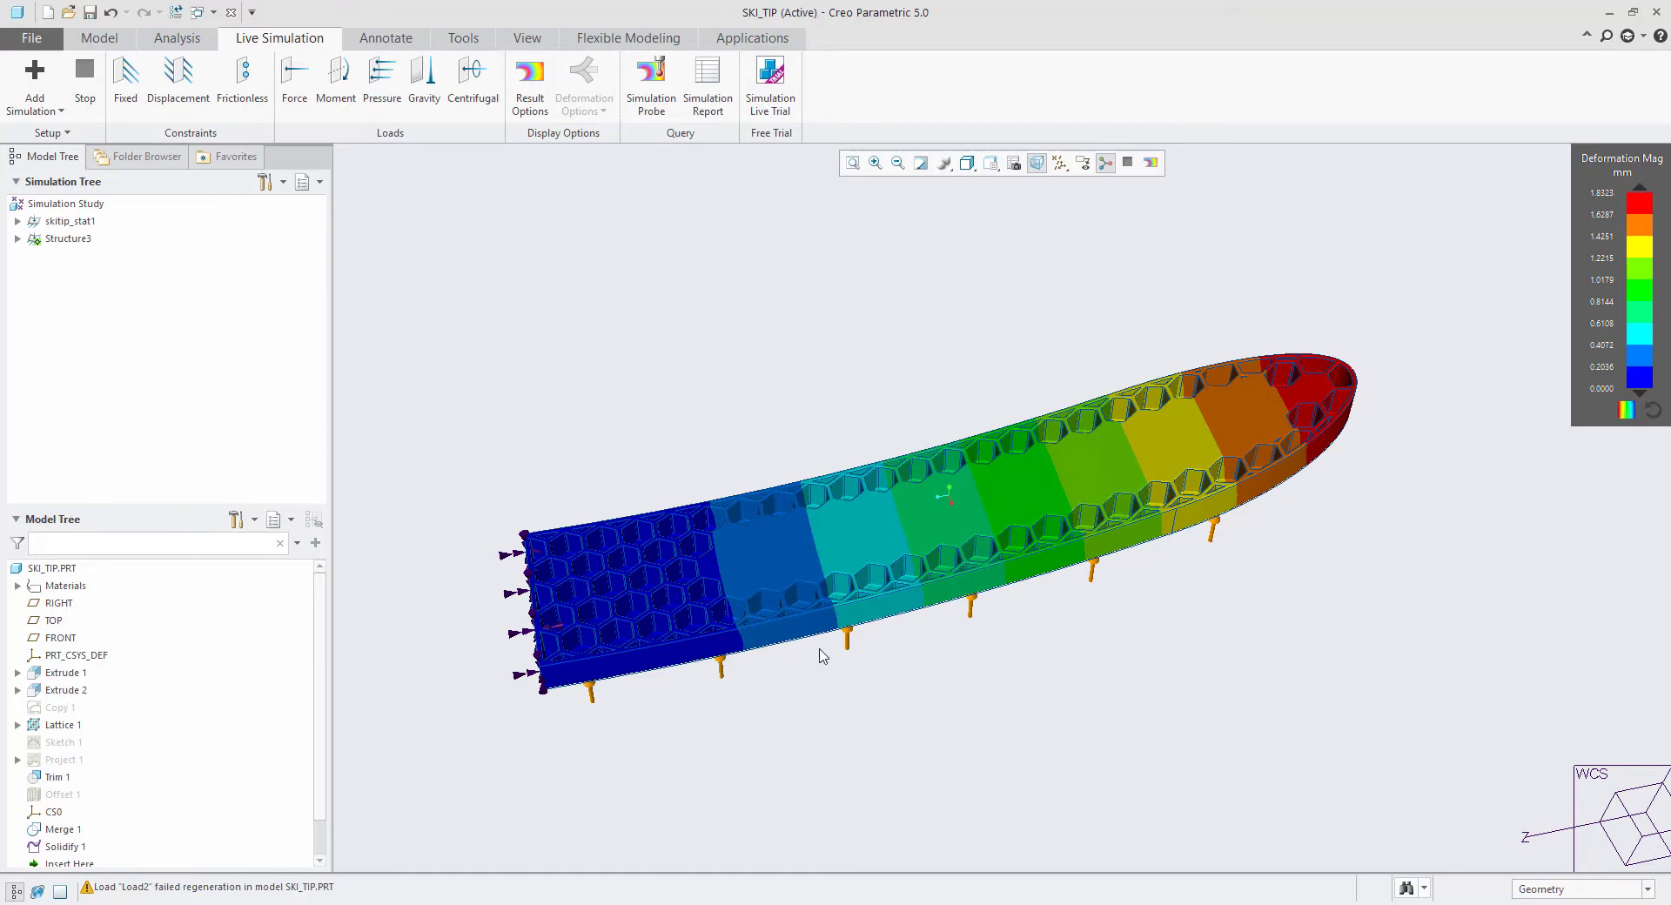
{"action": "mouse_move", "coordinate": [674, 716]}
{"action": "middle_mouse_down"}
{"action": "mouse_move", "coordinate": [753, 619]}
{"action": "mouse_move", "coordinate": [528, 693]}
{"action": "middle_mouse_up"}
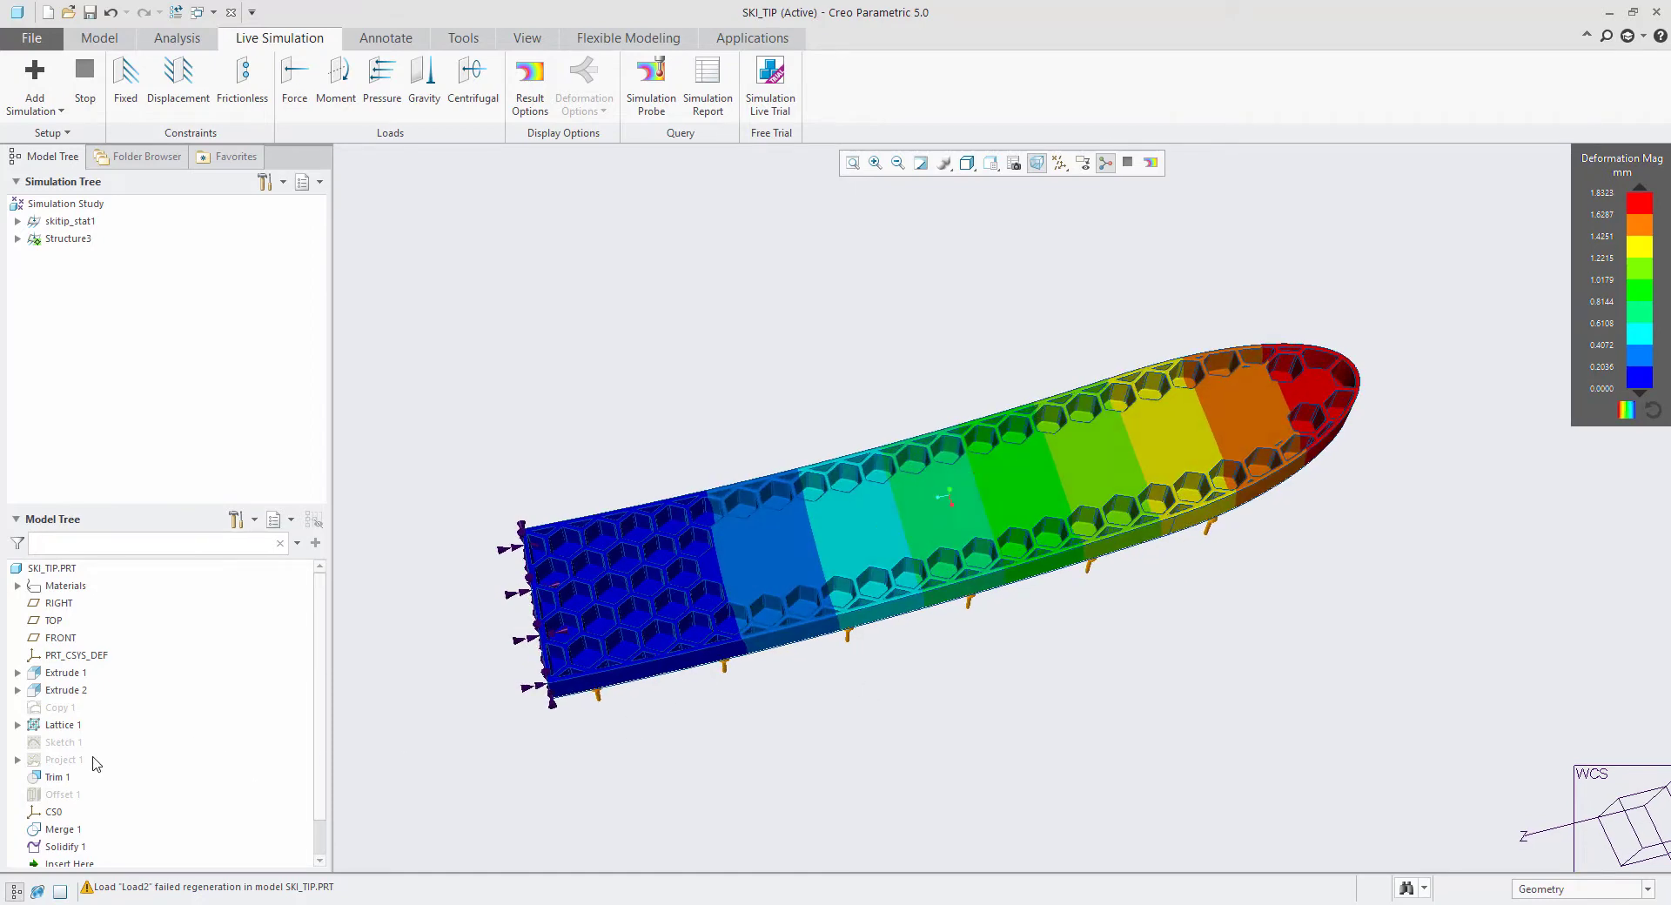
Move the transverse edge of Sketch 1 to about 118.8 mm from the fixed end and regenerate the model.
{"action": "left_click", "coordinate": [70, 741]}
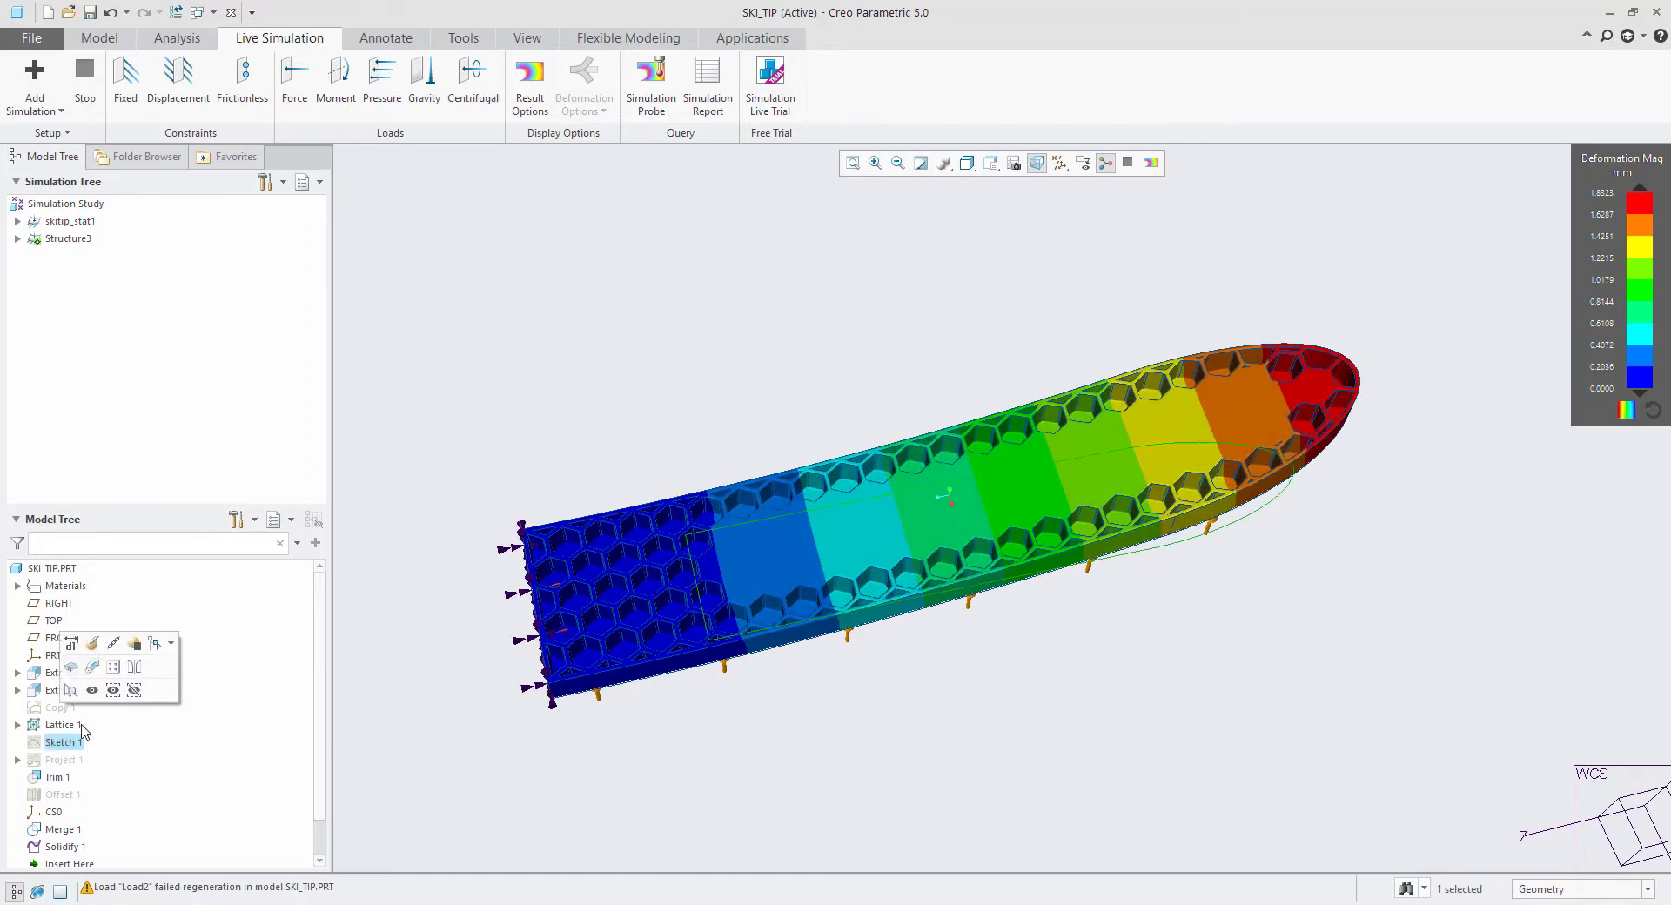
{"action": "left_click", "coordinate": [71, 644]}
{"action": "mouse_move", "coordinate": [696, 593]}
{"action": "left_mouse_down"}
{"action": "mouse_move", "coordinate": [739, 593]}
{"action": "mouse_move", "coordinate": [719, 604]}
{"action": "left_mouse_up"}
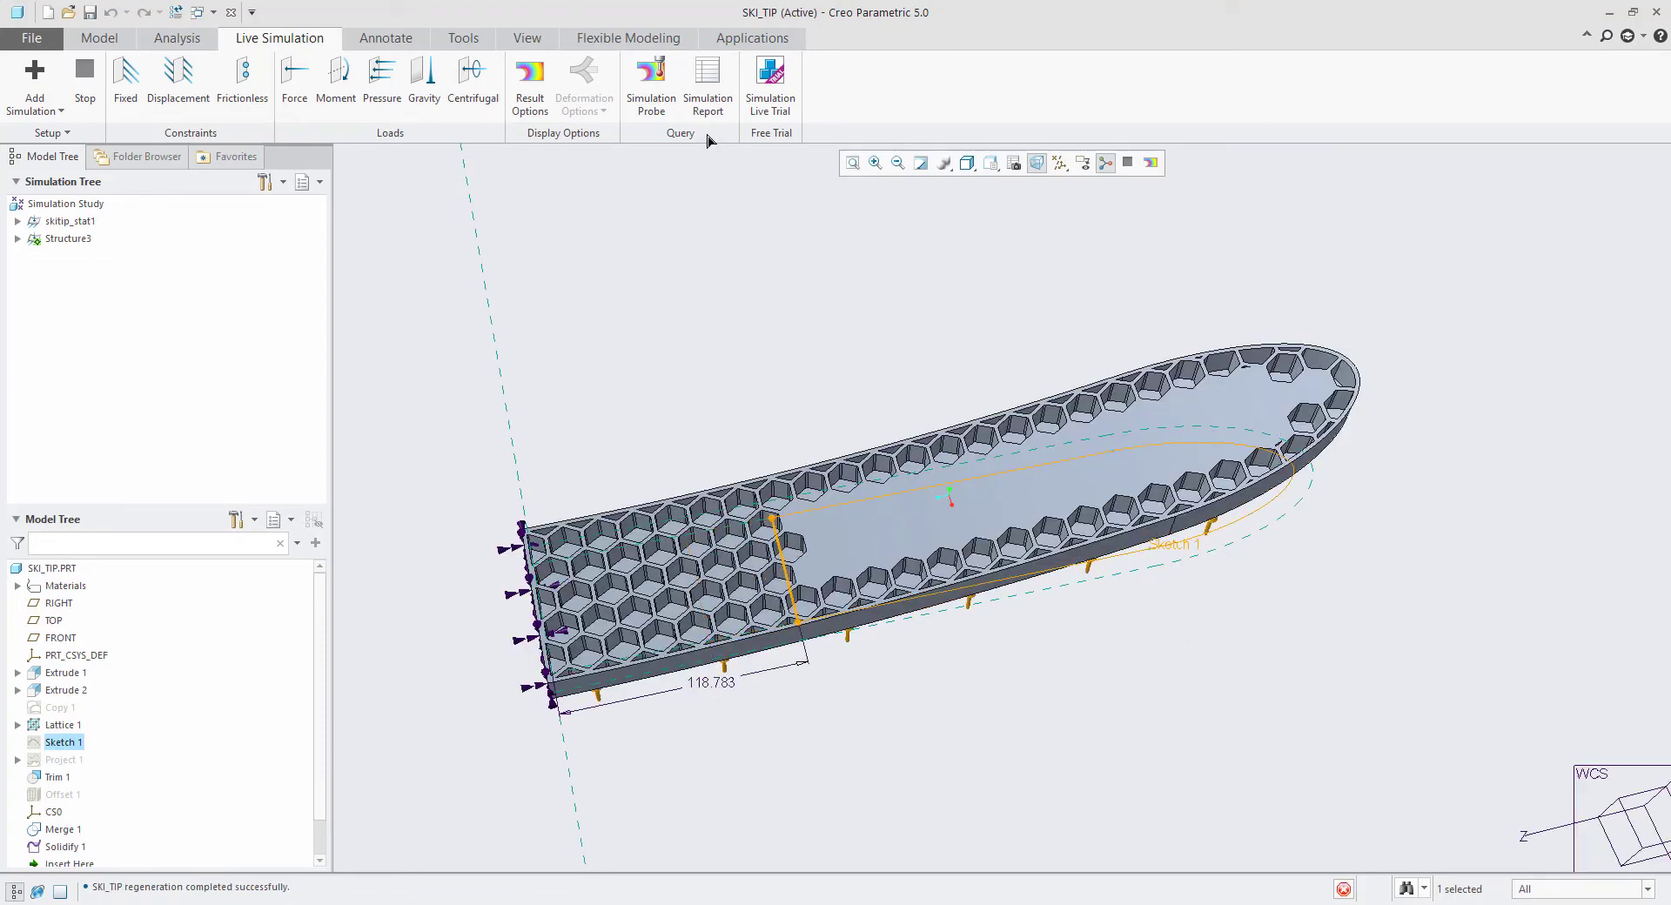
{"action": "left_click", "coordinate": [178, 13]}
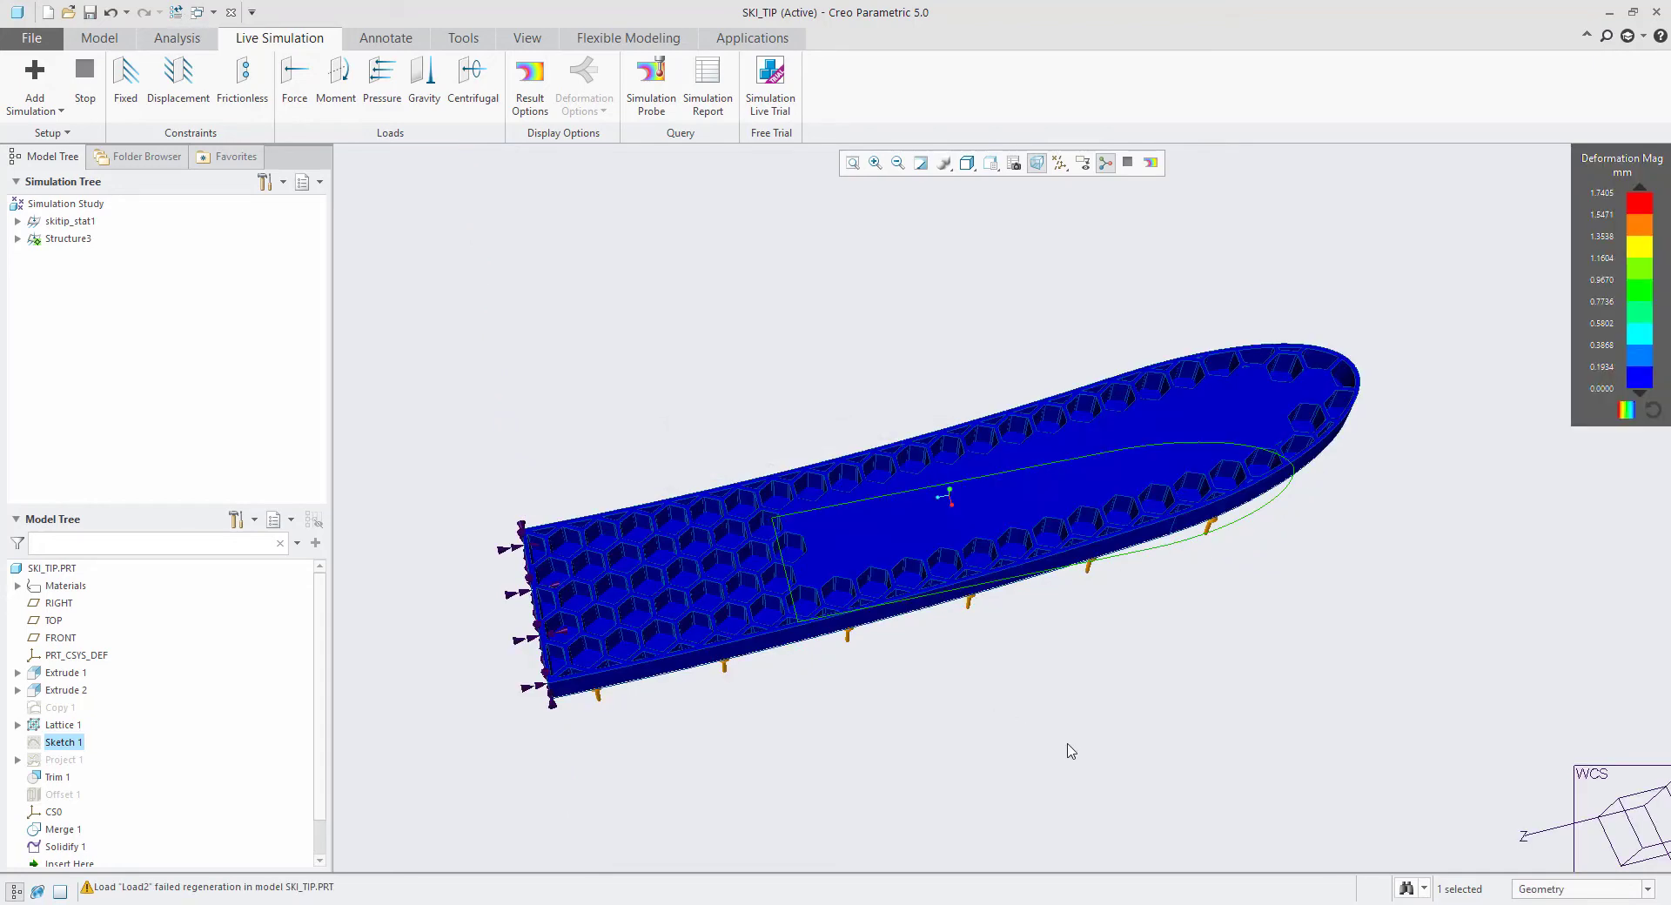
{"action": "left_click", "coordinate": [1160, 697]}
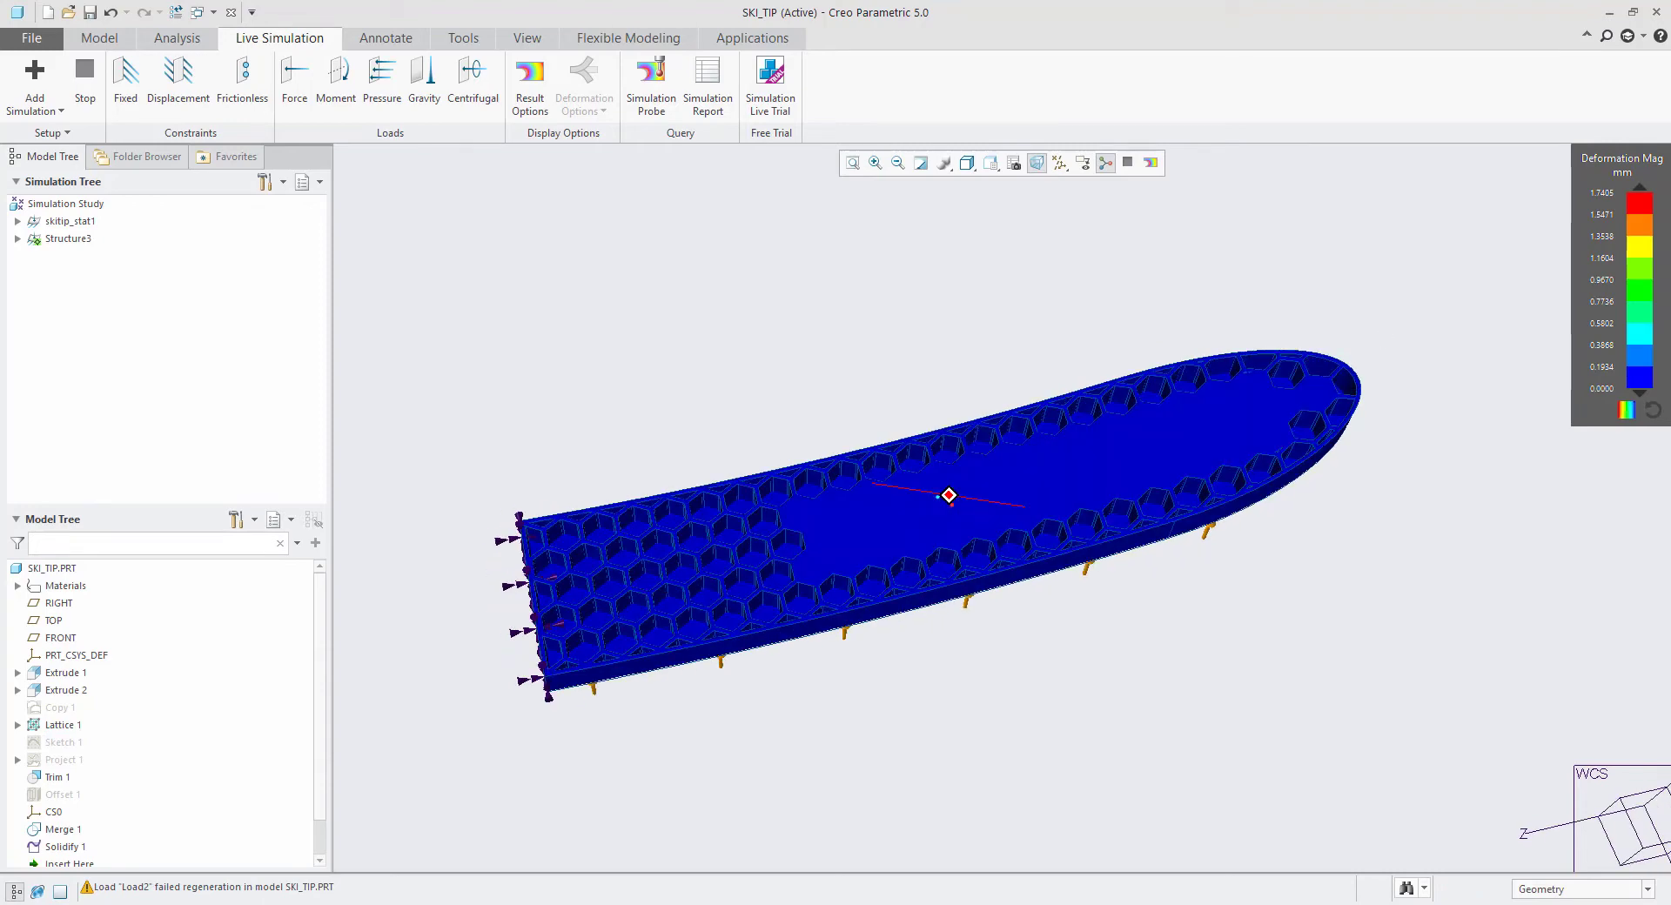
Examine the recalculated deformation along the ski tip and at its rounded end from several angles.
{"action": "scroll", "coordinate": [1344, 466], "scroll_direction": "up", "scroll_amount": 3}
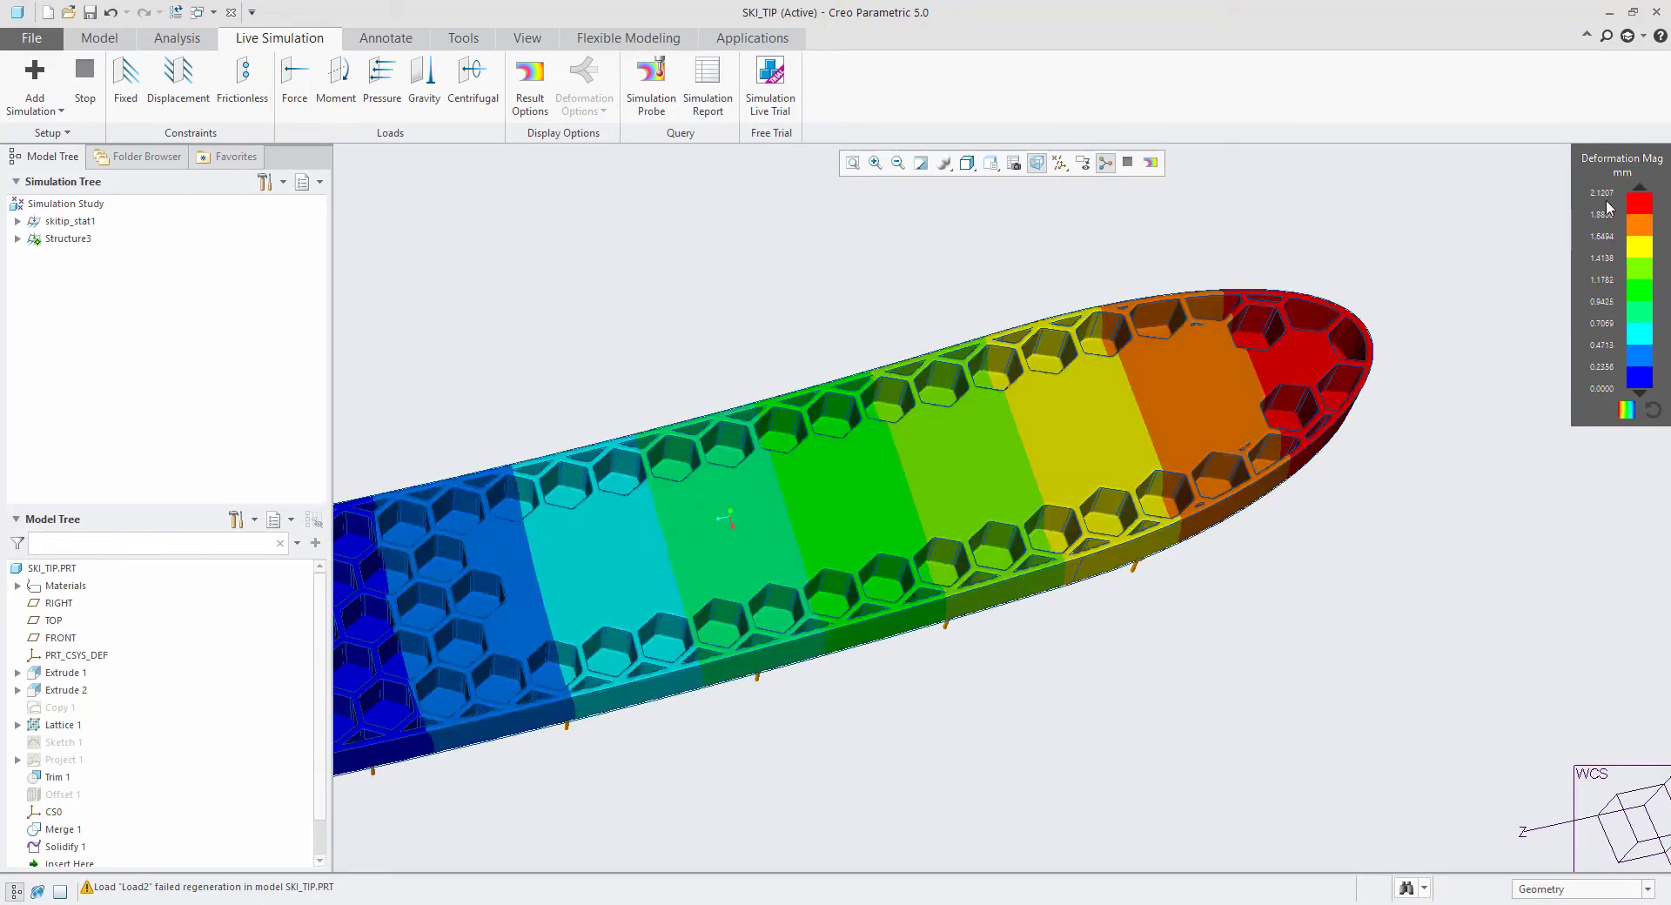
{"action": "scroll", "coordinate": [1499, 250], "scroll_direction": "down", "scroll_amount": 2}
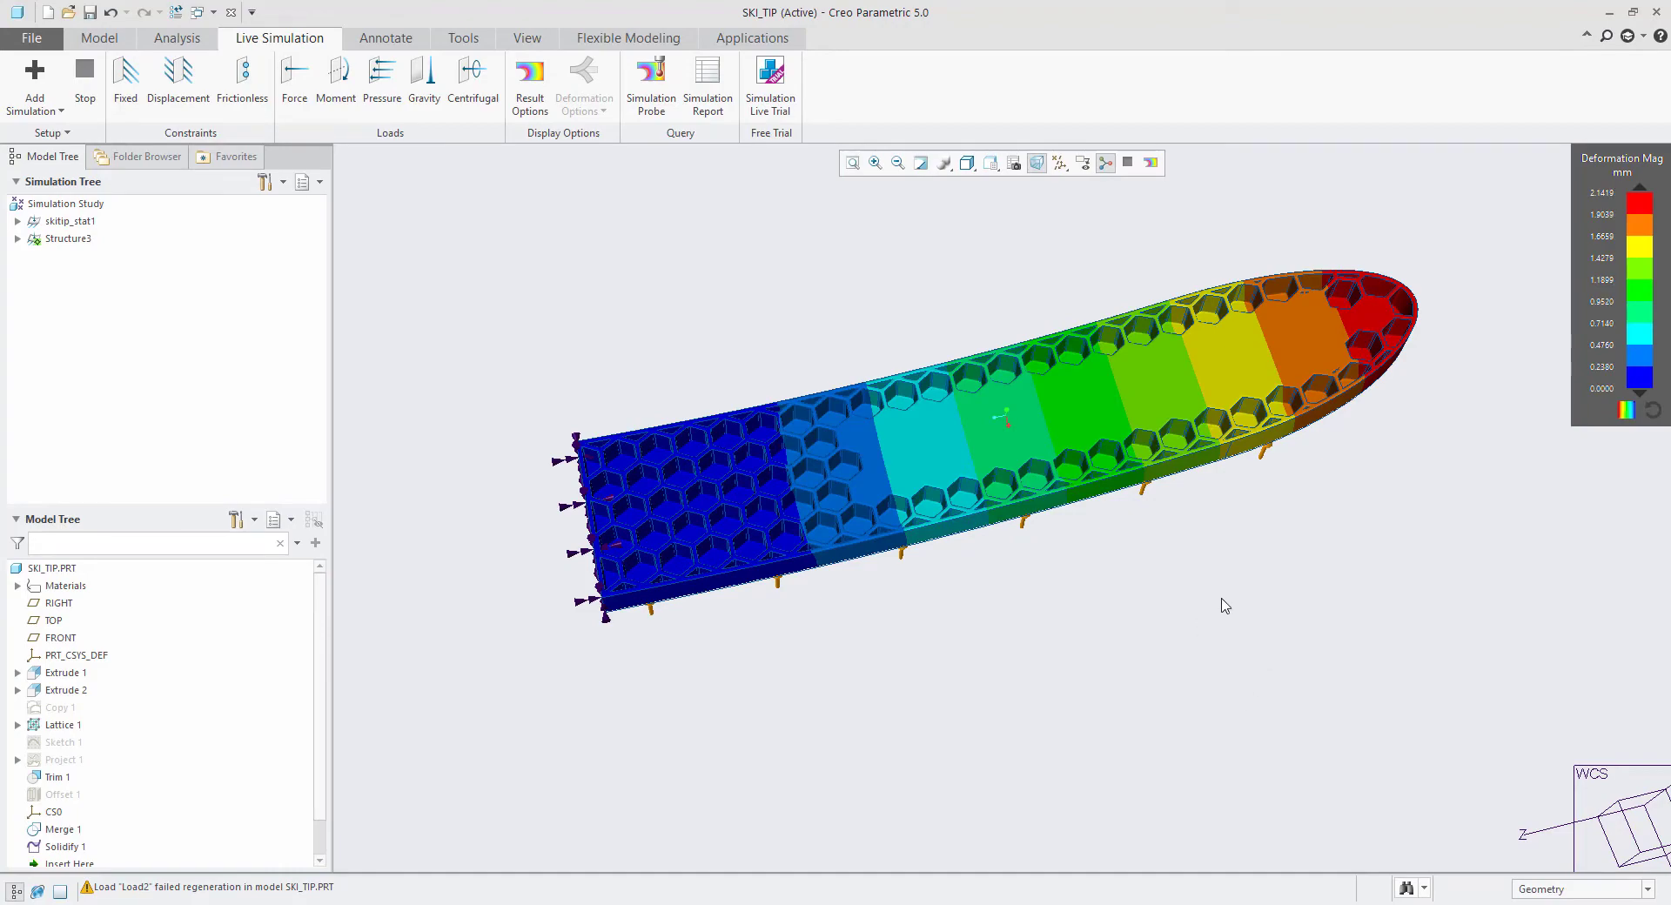
{"action": "mouse_move", "coordinate": [1225, 606]}
{"action": "middle_mouse_down"}
{"action": "mouse_move", "coordinate": [1227, 549]}
{"action": "mouse_move", "coordinate": [1230, 790]}
{"action": "mouse_move", "coordinate": [1212, 517]}
{"action": "mouse_move", "coordinate": [1234, 556]}
{"action": "mouse_move", "coordinate": [1023, 357]}
{"action": "middle_mouse_up"}
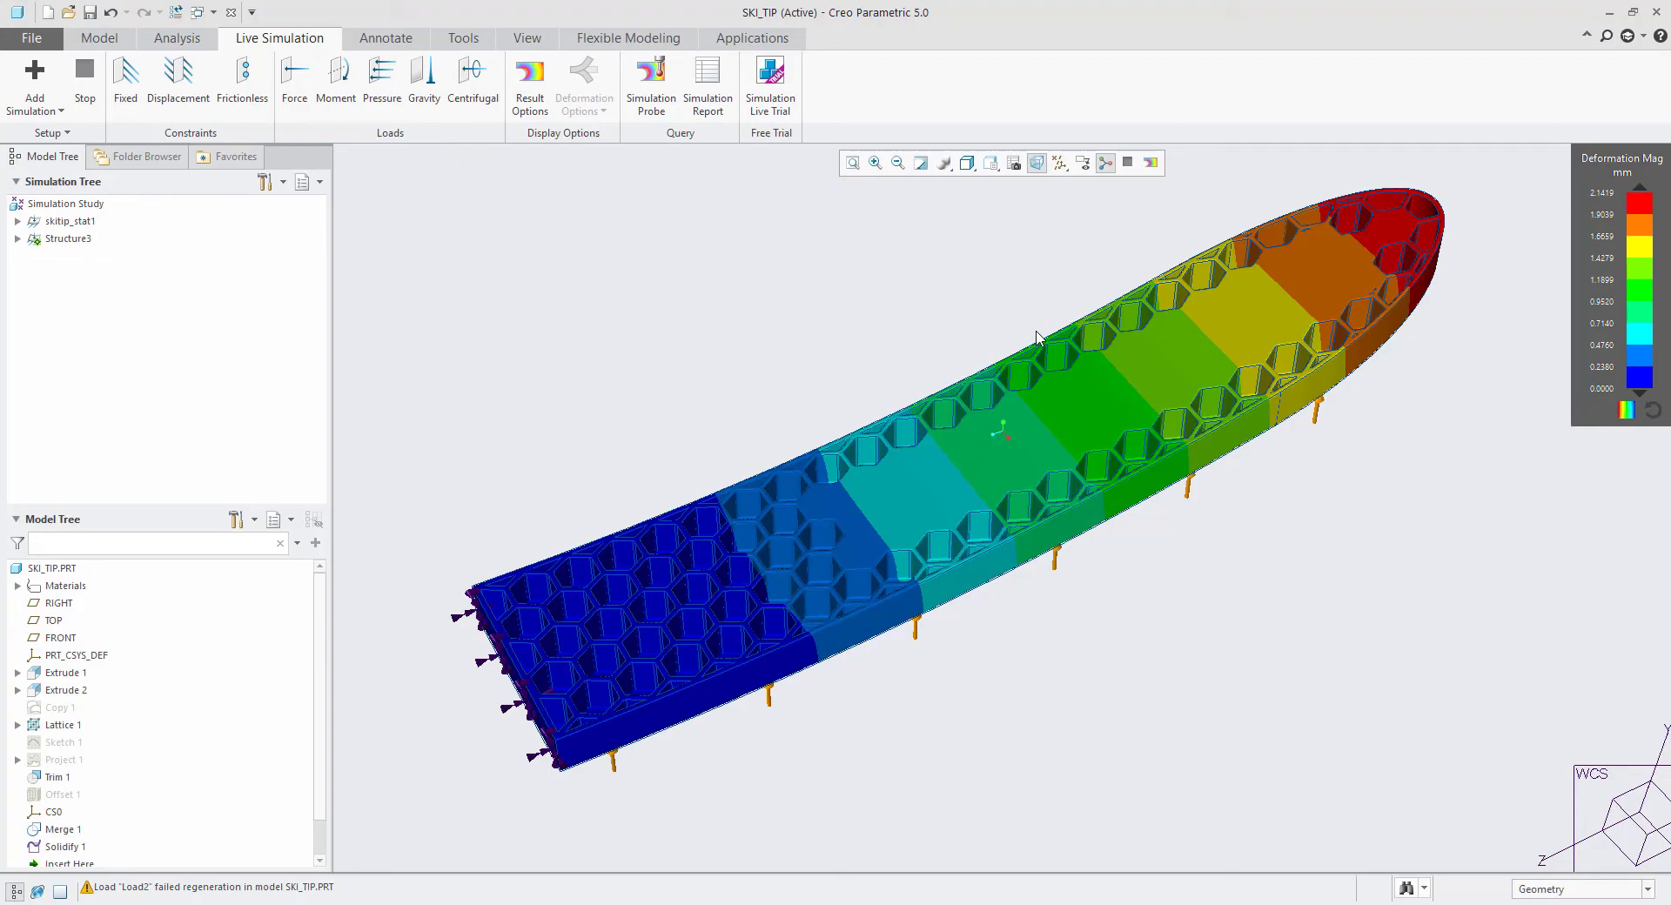
{"action": "mouse_move", "coordinate": [1035, 314]}
{"action": "middle_mouse_down"}
{"action": "mouse_move", "coordinate": [1024, 389]}
{"action": "mouse_move", "coordinate": [1027, 325]}
{"action": "mouse_move", "coordinate": [1056, 287]}
{"action": "mouse_move", "coordinate": [1036, 307]}
{"action": "middle_mouse_up"}
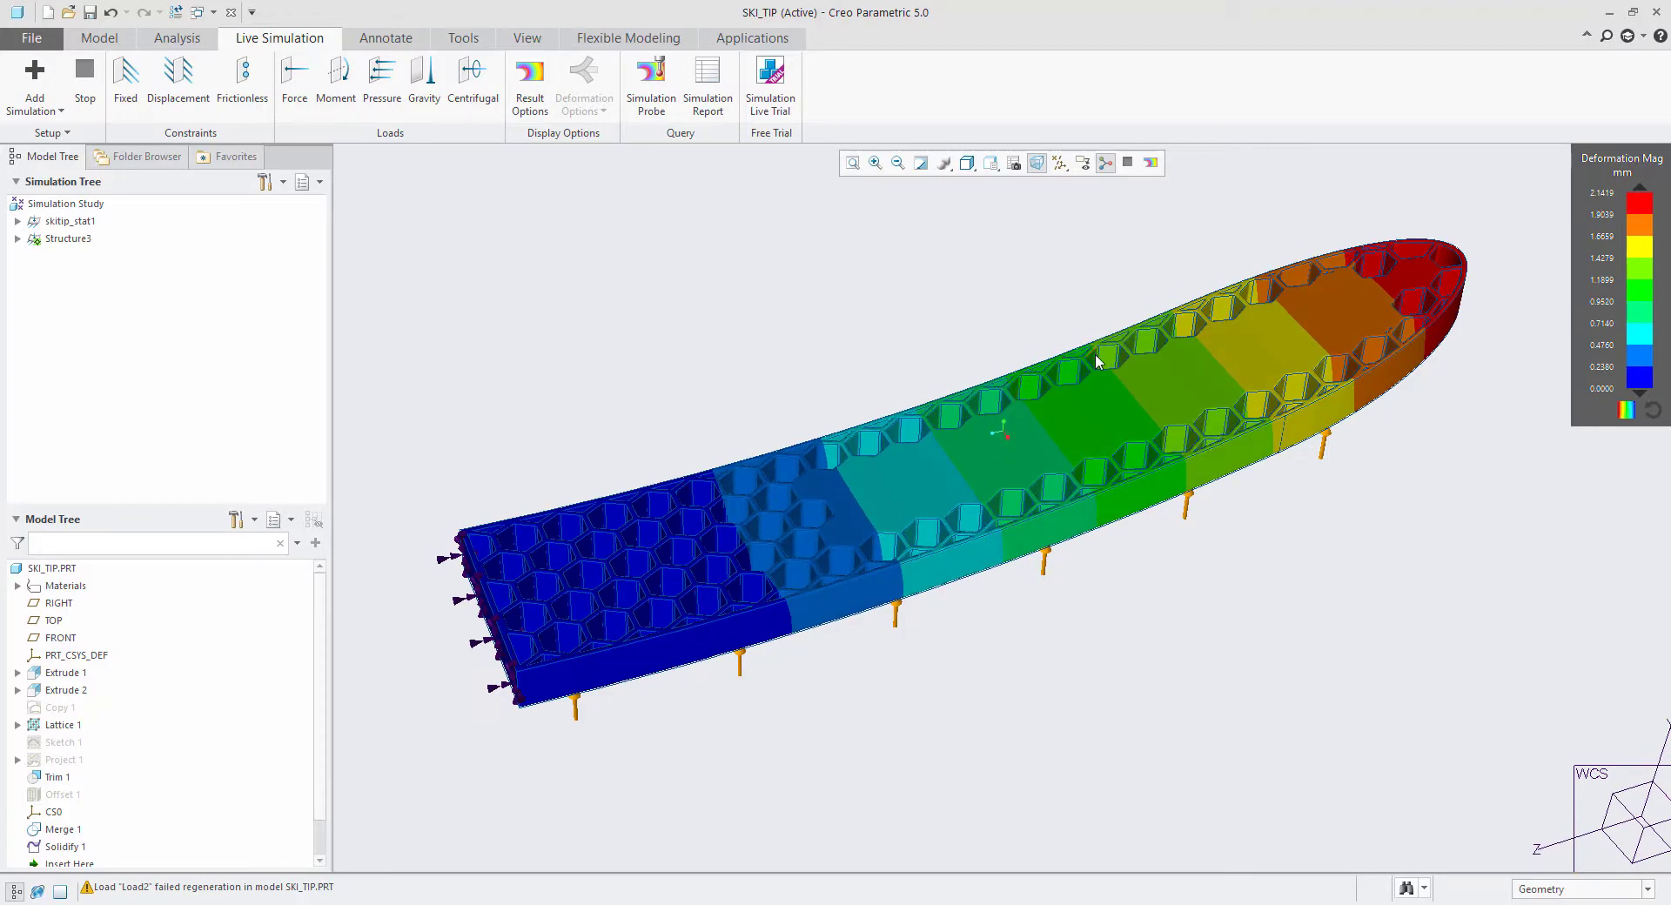
{"action": "mouse_move", "coordinate": [1096, 362]}
{"action": "middle_mouse_down"}
{"action": "mouse_move", "coordinate": [1167, 502]}
{"action": "mouse_move", "coordinate": [1162, 471]}
{"action": "mouse_move", "coordinate": [1254, 515]}
{"action": "mouse_move", "coordinate": [1283, 480]}
{"action": "mouse_move", "coordinate": [1015, 474]}
{"action": "mouse_move", "coordinate": [1224, 462]}
{"action": "mouse_move", "coordinate": [1230, 478]}
{"action": "mouse_move", "coordinate": [1186, 481]}
{"action": "mouse_move", "coordinate": [1219, 511]}
{"action": "middle_mouse_up"}
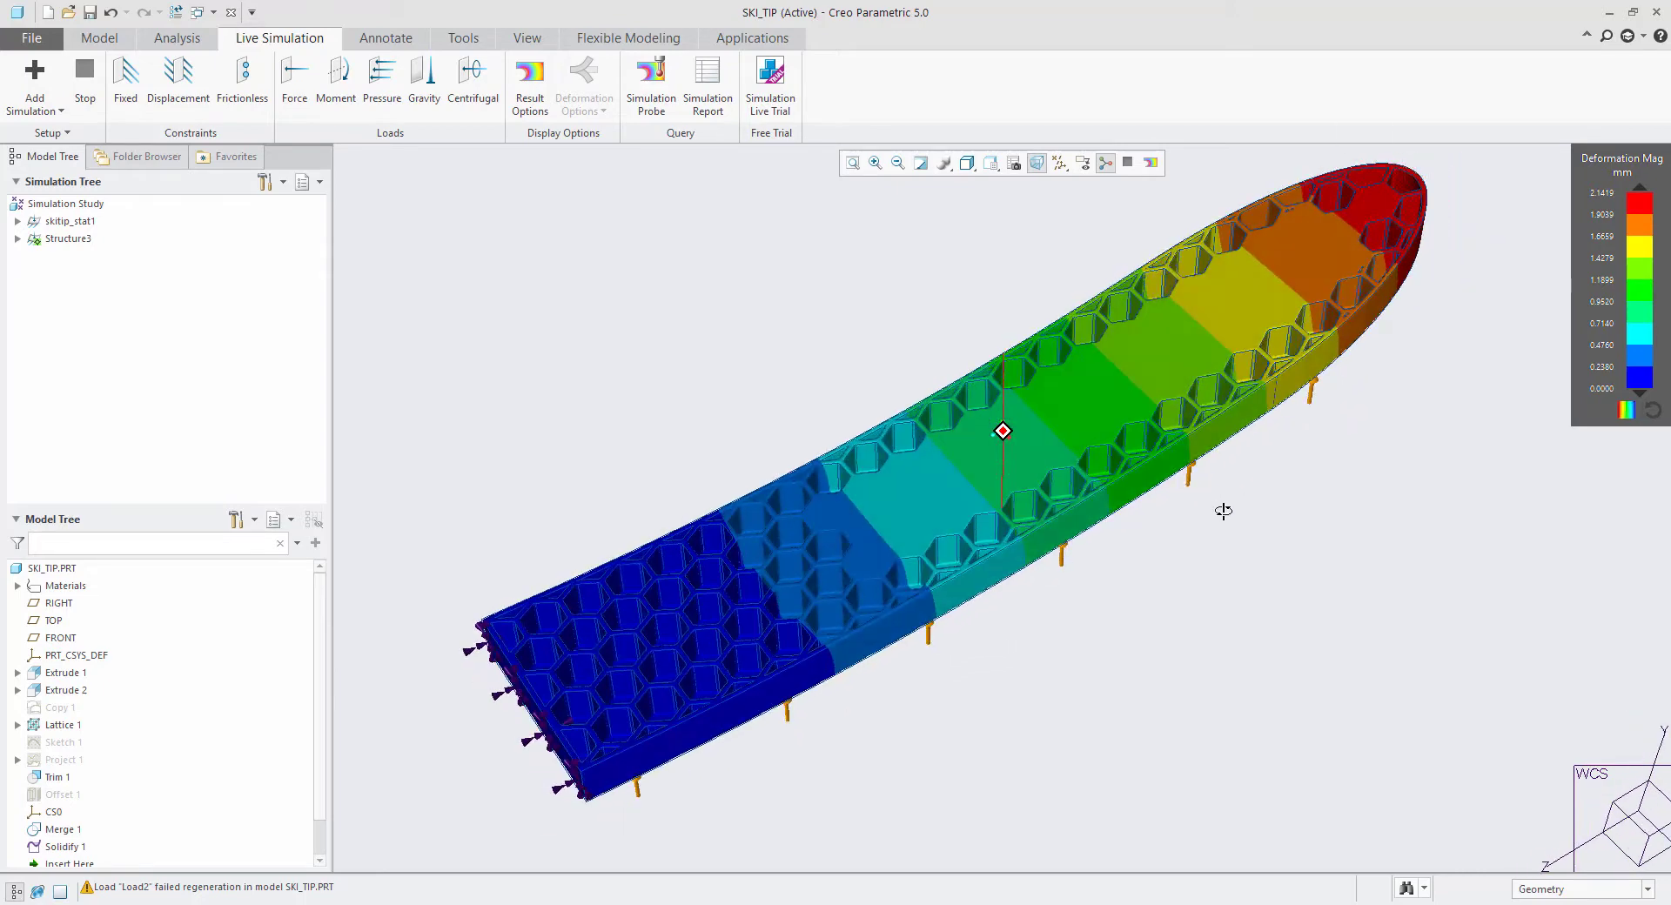
Switch the displayed live simulation result type to Von Mises Stress.
{"action": "left_click", "coordinate": [530, 82]}
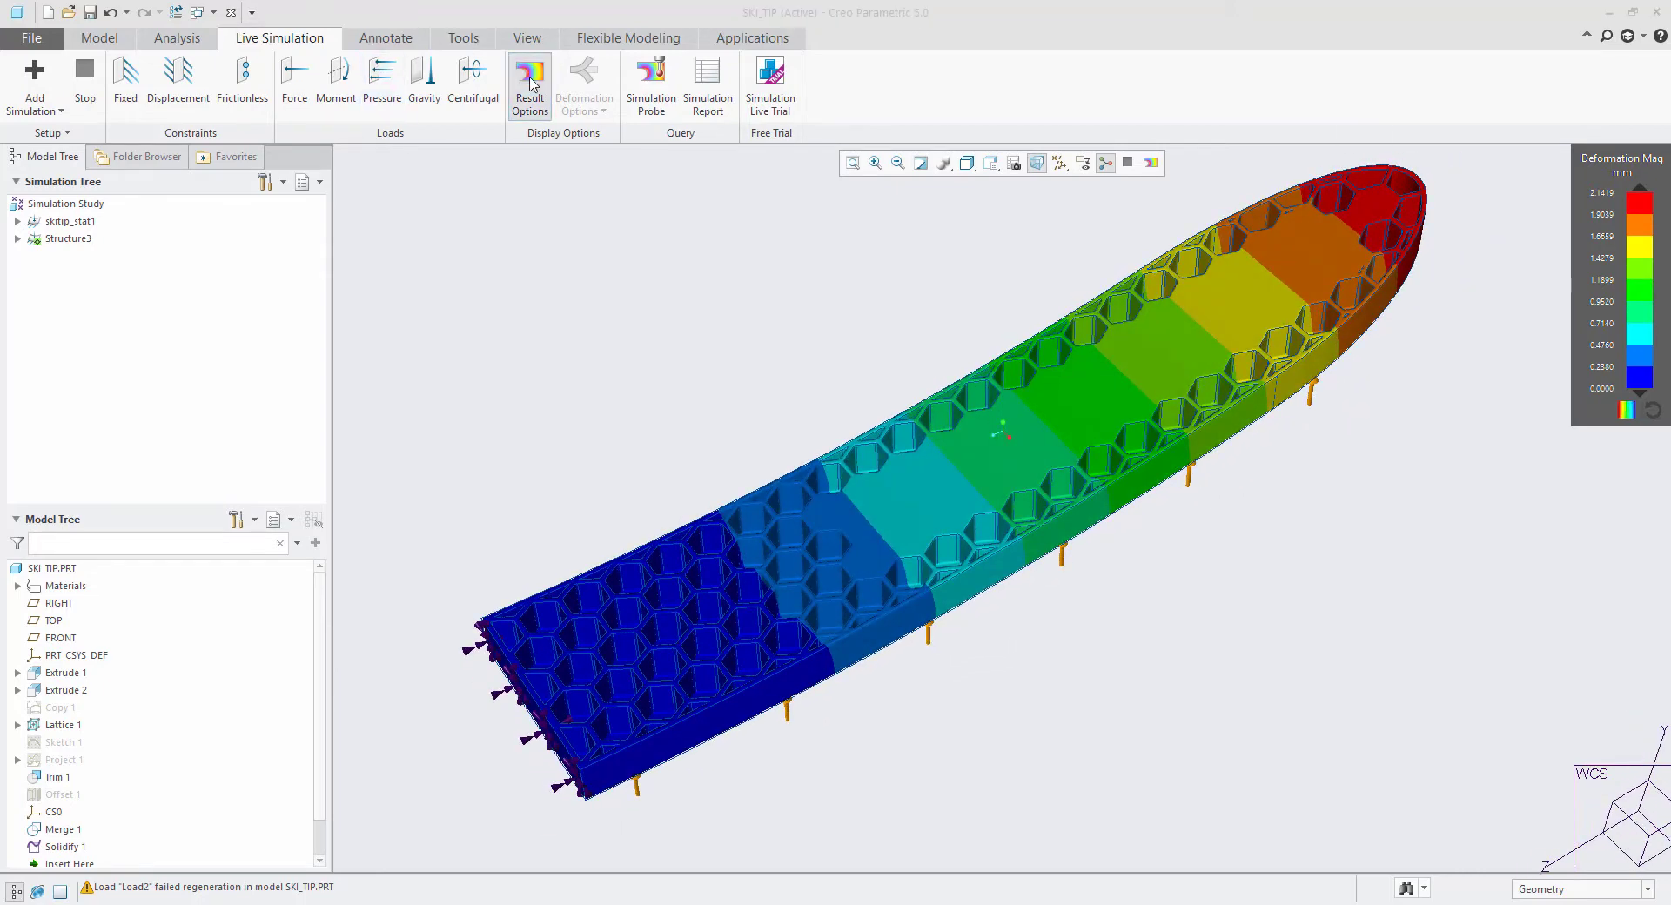
{"action": "left_click", "coordinate": [484, 248]}
{"action": "left_click", "coordinate": [487, 260]}
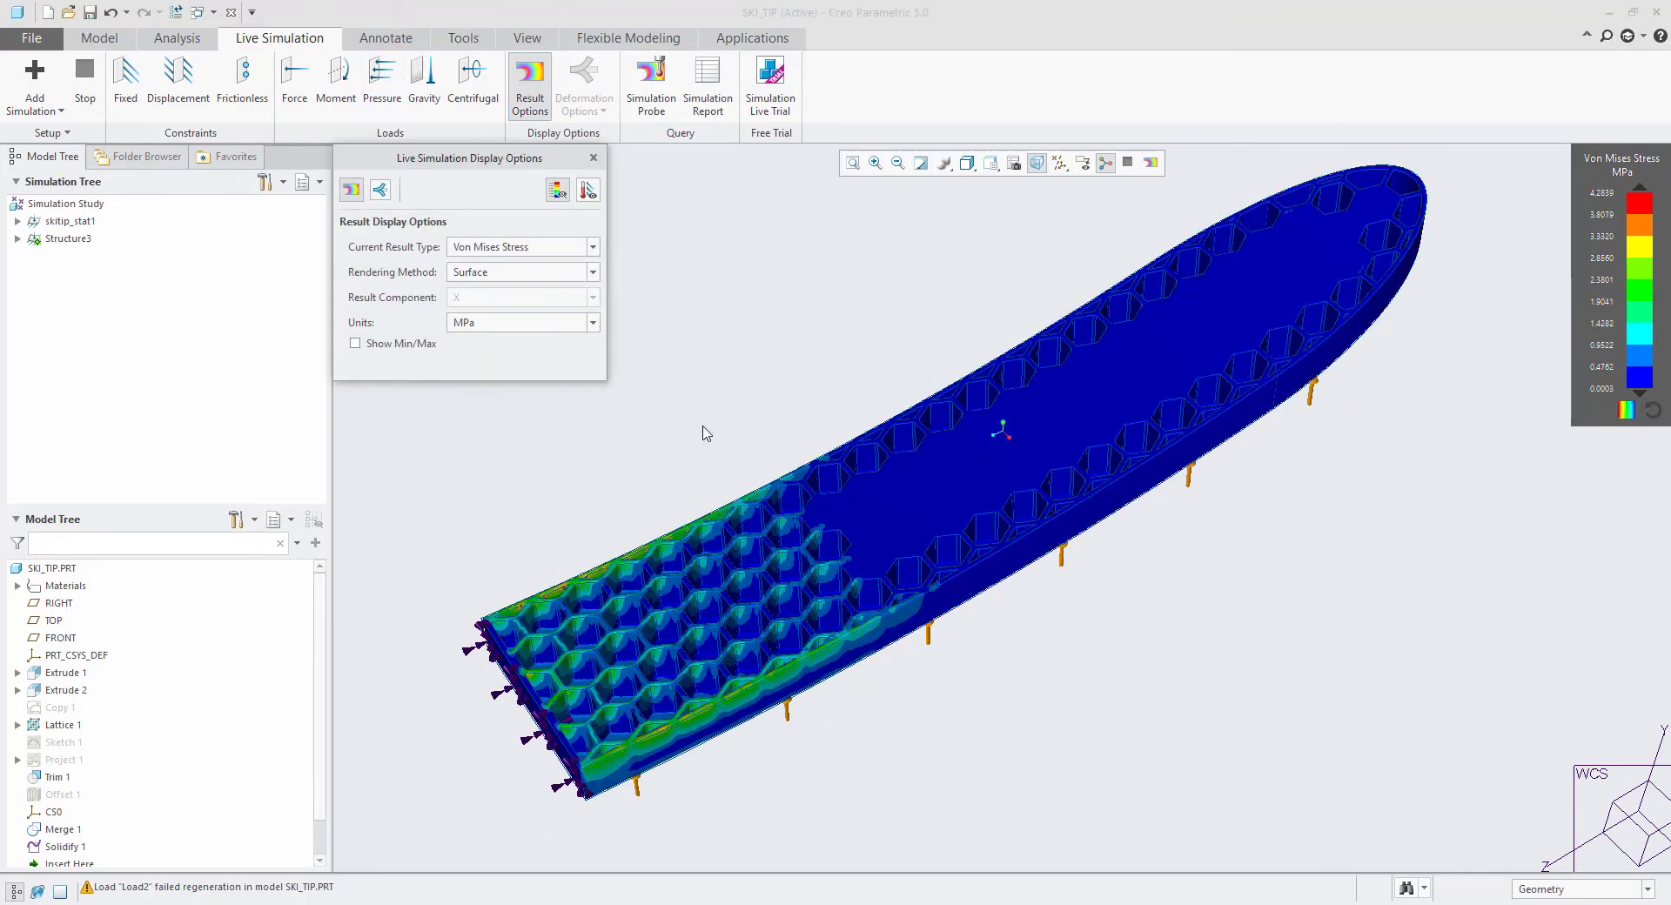
Inspect the Von Mises stress in the lattice cells and along the outer side wall near the fixed end.
{"action": "scroll", "coordinate": [712, 617], "scroll_direction": "down", "scroll_amount": 3}
{"action": "mouse_move", "coordinate": [766, 576]}
{"action": "middle_mouse_down"}
{"action": "mouse_move", "coordinate": [774, 522]}
{"action": "mouse_move", "coordinate": [774, 574]}
{"action": "middle_mouse_up"}
{"action": "scroll", "coordinate": [707, 703], "scroll_direction": "up", "scroll_amount": 4}
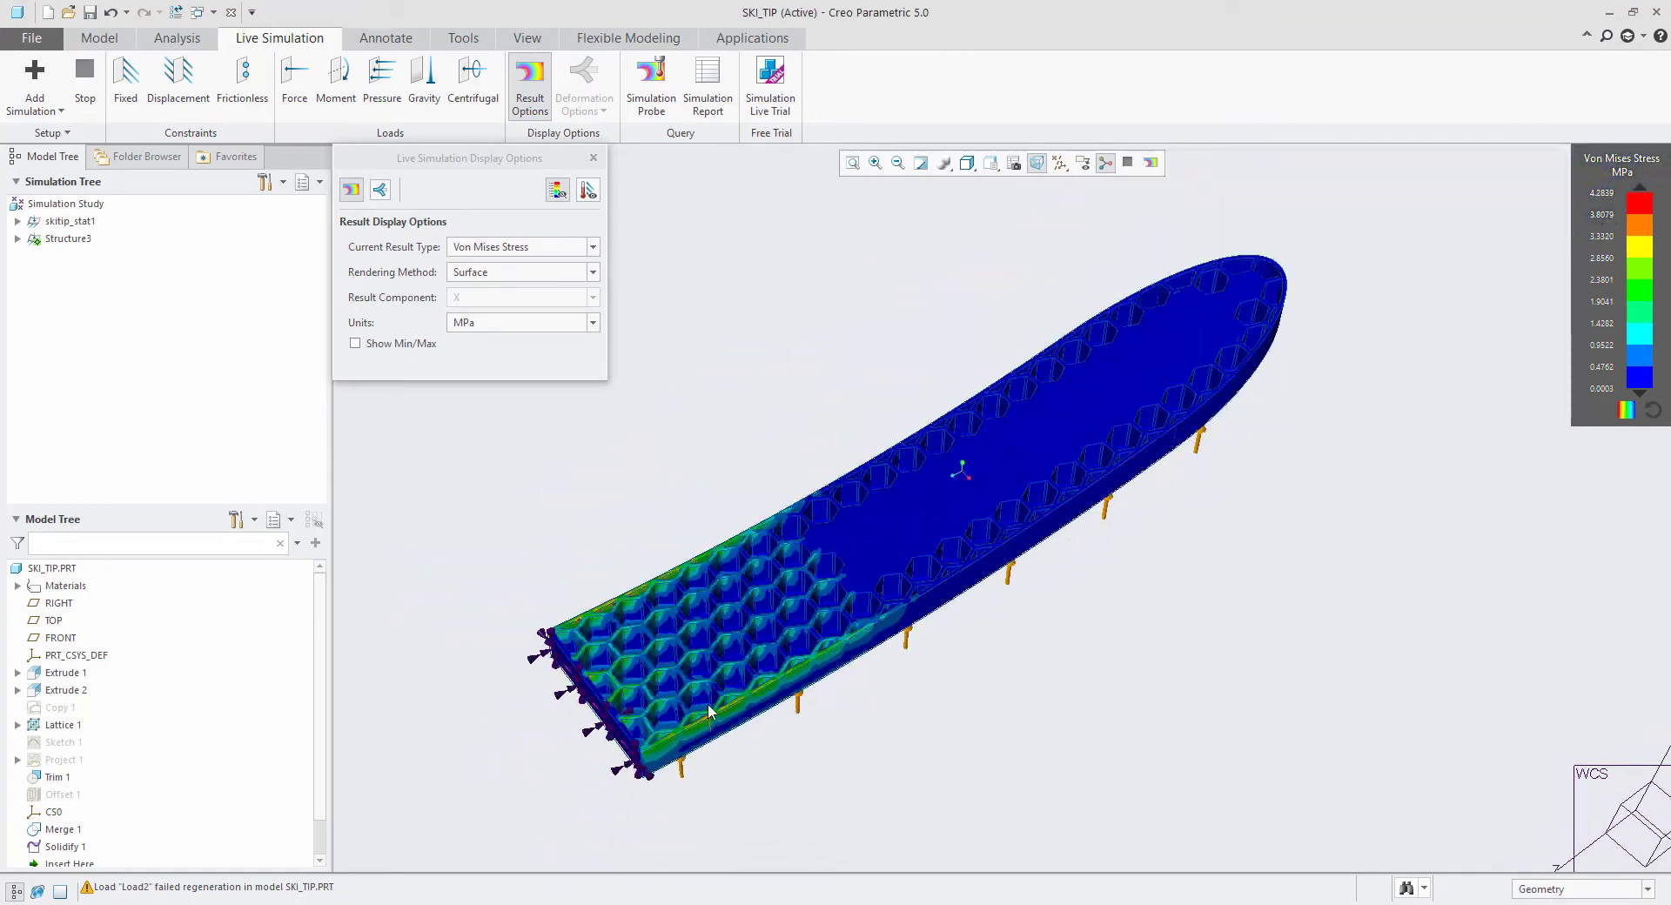
{"action": "mouse_move", "coordinate": [746, 665]}
{"action": "middle_mouse_down"}
{"action": "mouse_move", "coordinate": [733, 628]}
{"action": "mouse_move", "coordinate": [738, 668]}
{"action": "mouse_move", "coordinate": [590, 721]}
{"action": "middle_mouse_up"}
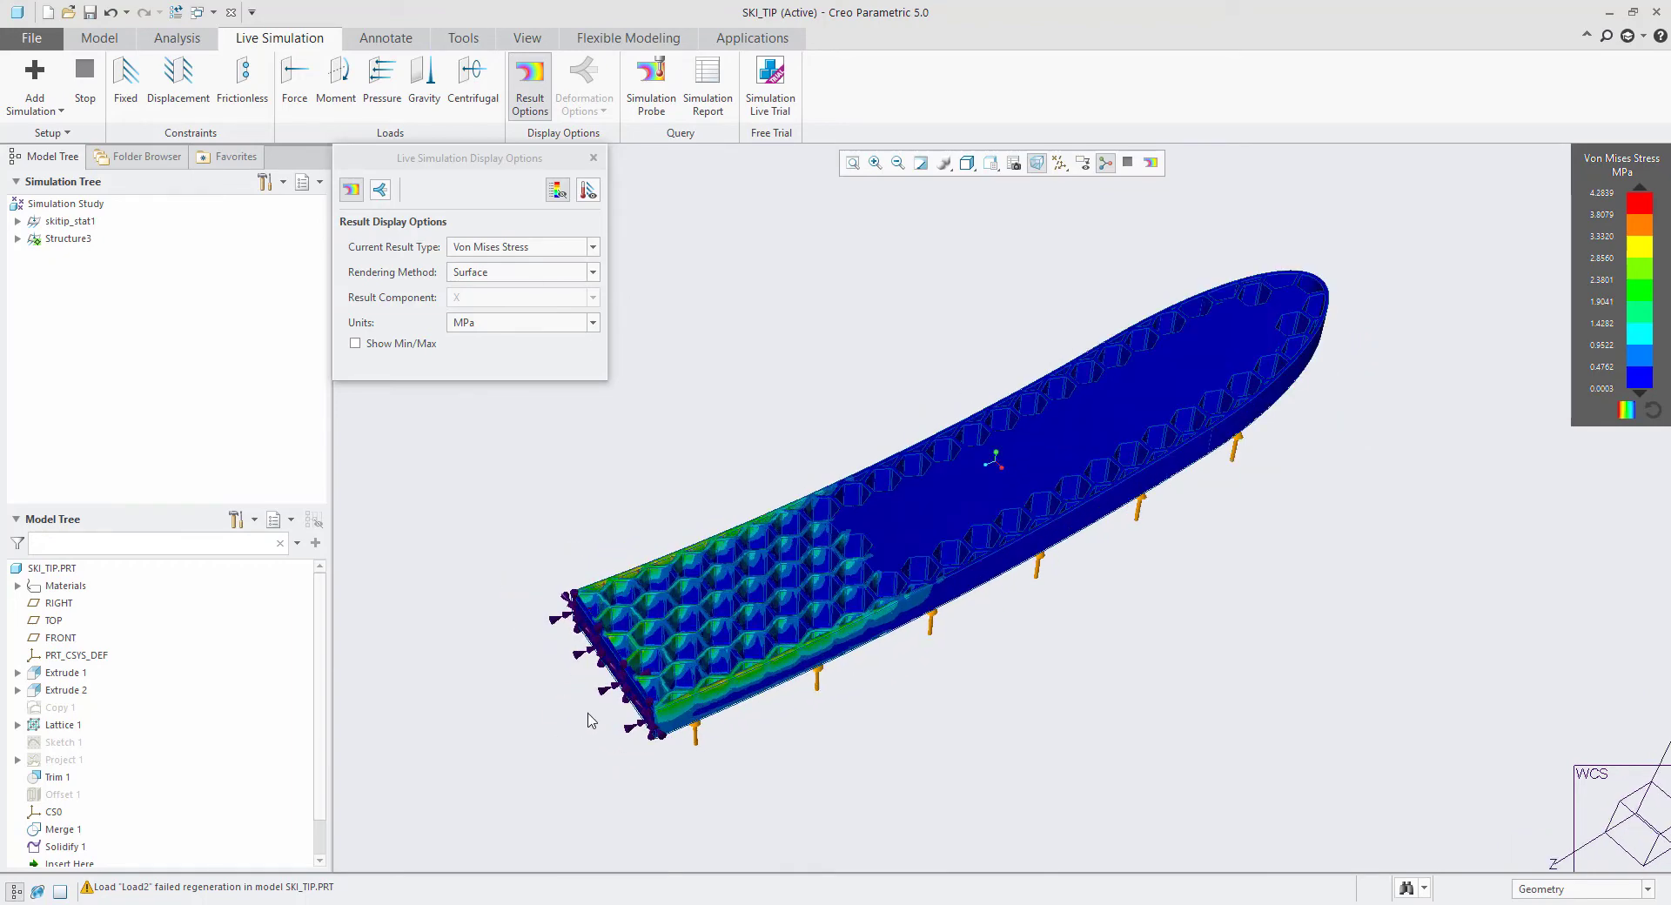
{"action": "scroll", "coordinate": [789, 670], "scroll_direction": "down", "scroll_amount": 2}
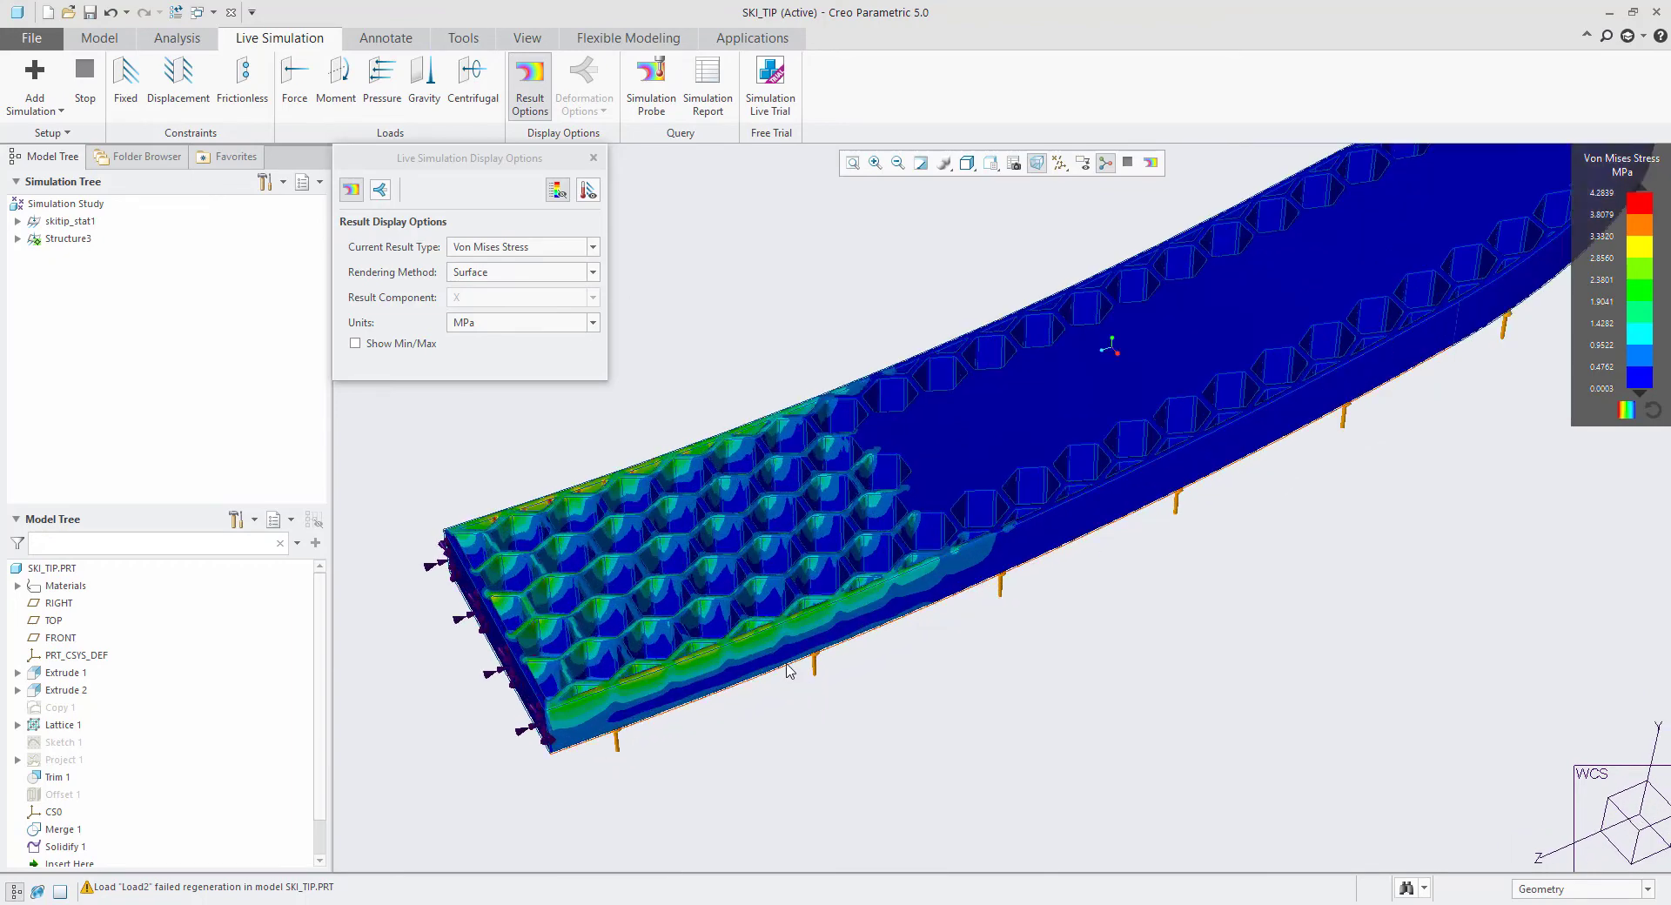
{"action": "scroll", "coordinate": [881, 639], "scroll_direction": "up", "scroll_amount": 2}
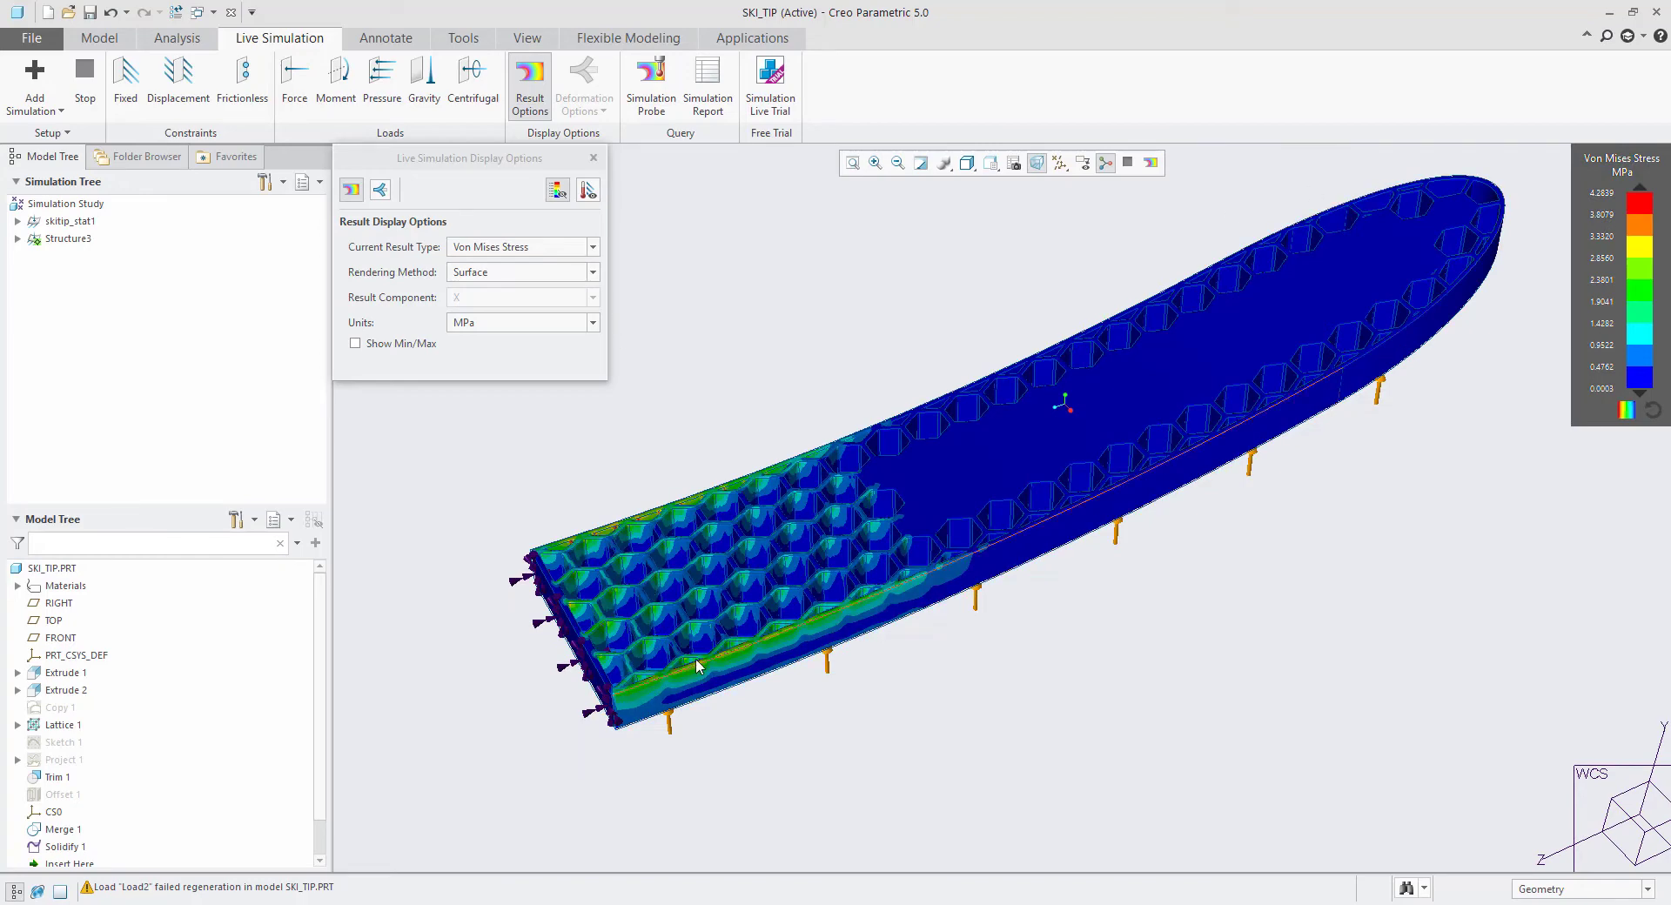
{"action": "scroll", "coordinate": [714, 666], "scroll_direction": "down", "scroll_amount": 3}
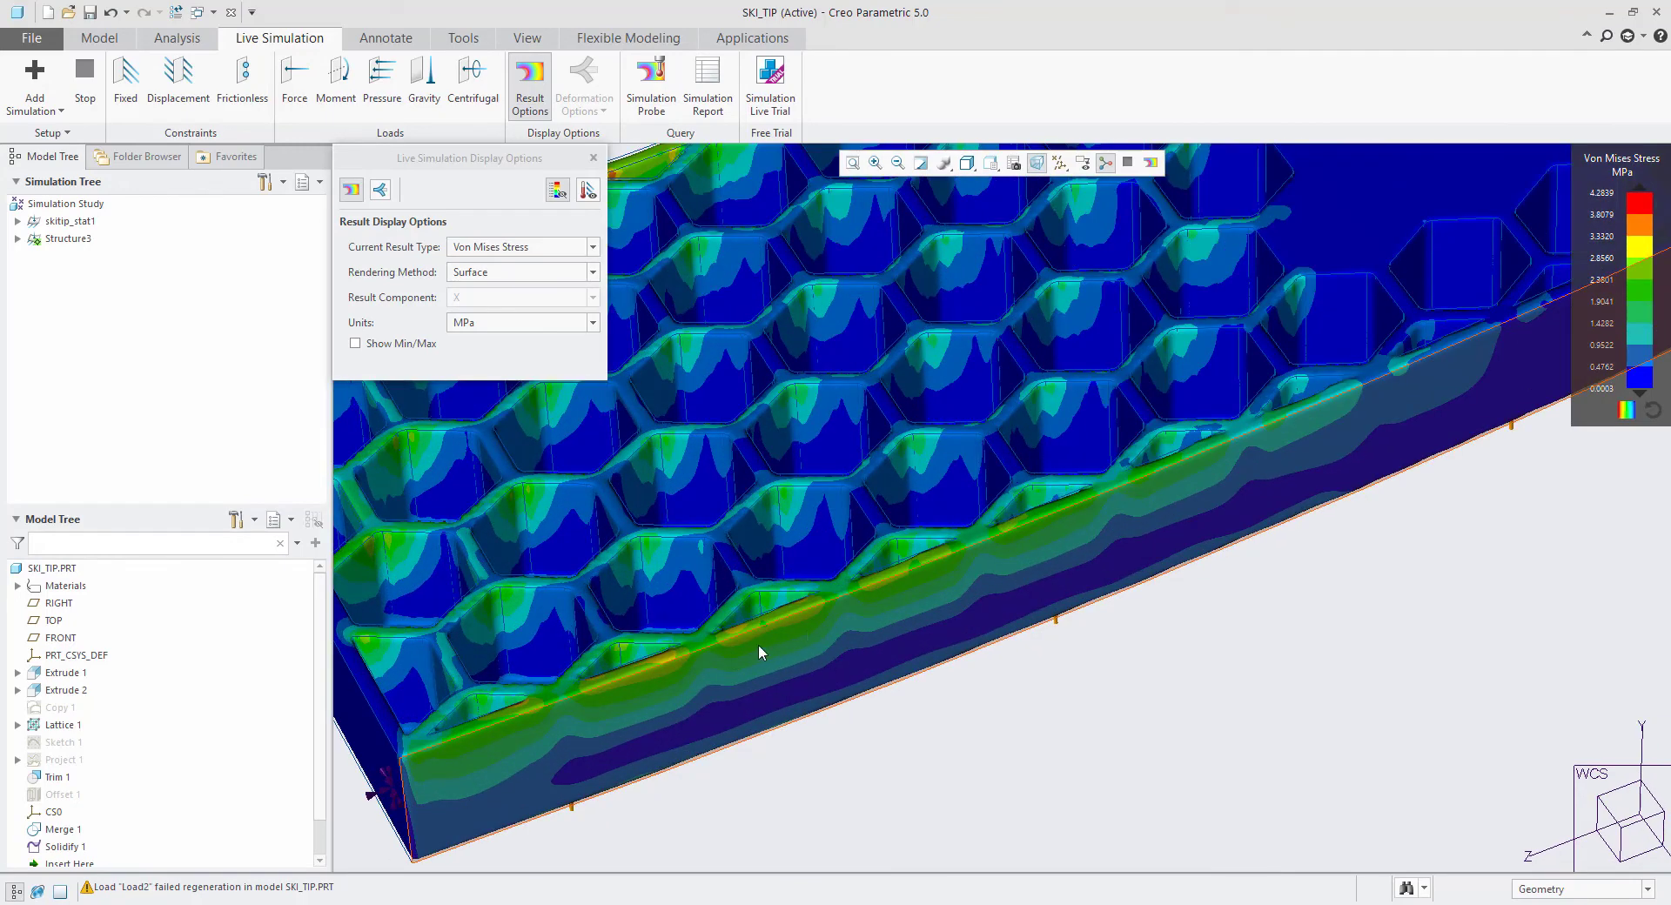
{"action": "scroll", "coordinate": [759, 653], "scroll_direction": "up", "scroll_amount": 3}
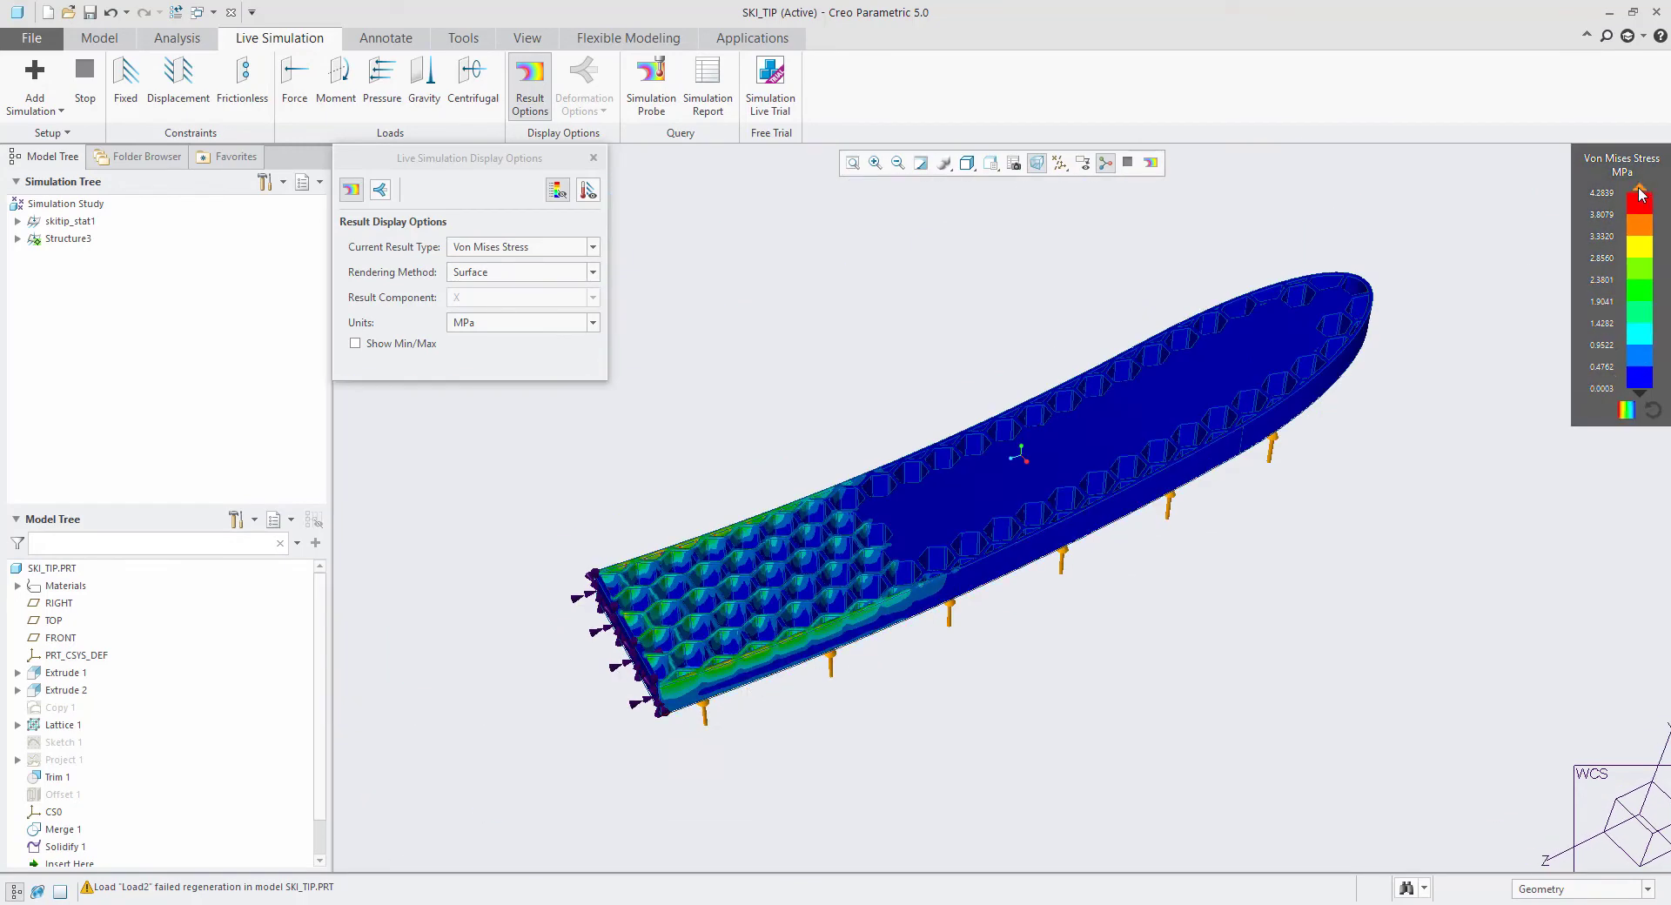
Lower the stress legend's upper limit to about 1.94 MPa, inspect the lattice near the fixed end, and close the display options.
{"action": "left_click_drag", "start_coordinate": [1640, 207], "coordinate": [1621, 324]}
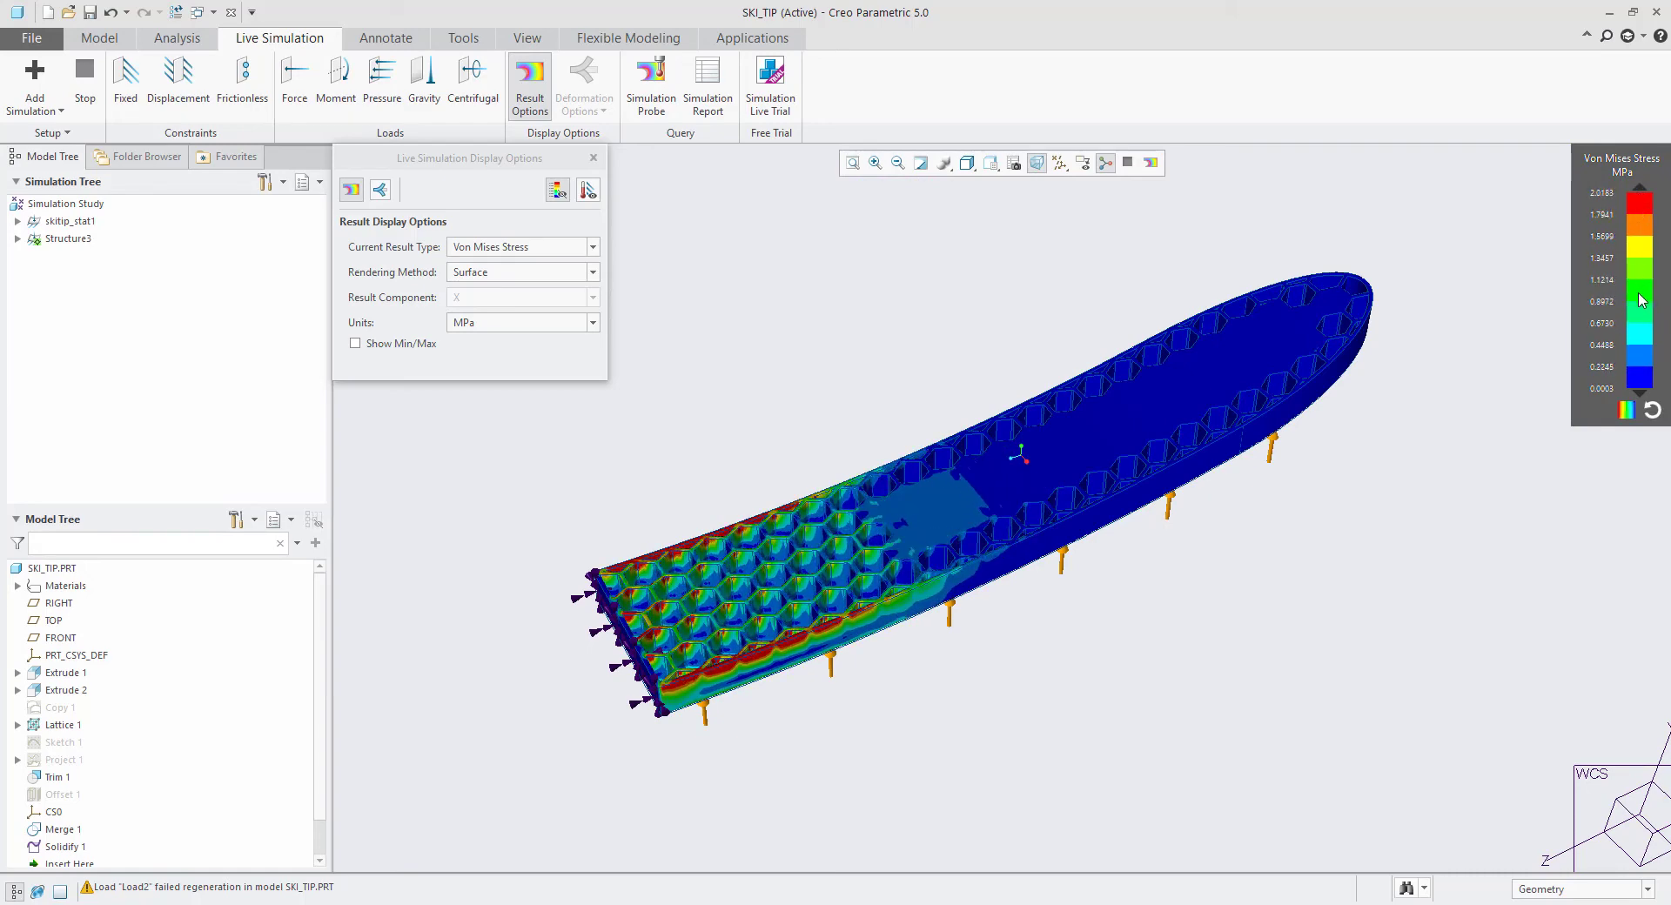
{"action": "mouse_move", "coordinate": [679, 623]}
{"action": "middle_mouse_down"}
{"action": "mouse_move", "coordinate": [746, 734]}
{"action": "mouse_move", "coordinate": [690, 527]}
{"action": "mouse_move", "coordinate": [671, 627]}
{"action": "mouse_move", "coordinate": [780, 536]}
{"action": "mouse_move", "coordinate": [839, 530]}
{"action": "mouse_move", "coordinate": [766, 547]}
{"action": "mouse_move", "coordinate": [718, 609]}
{"action": "middle_mouse_up"}
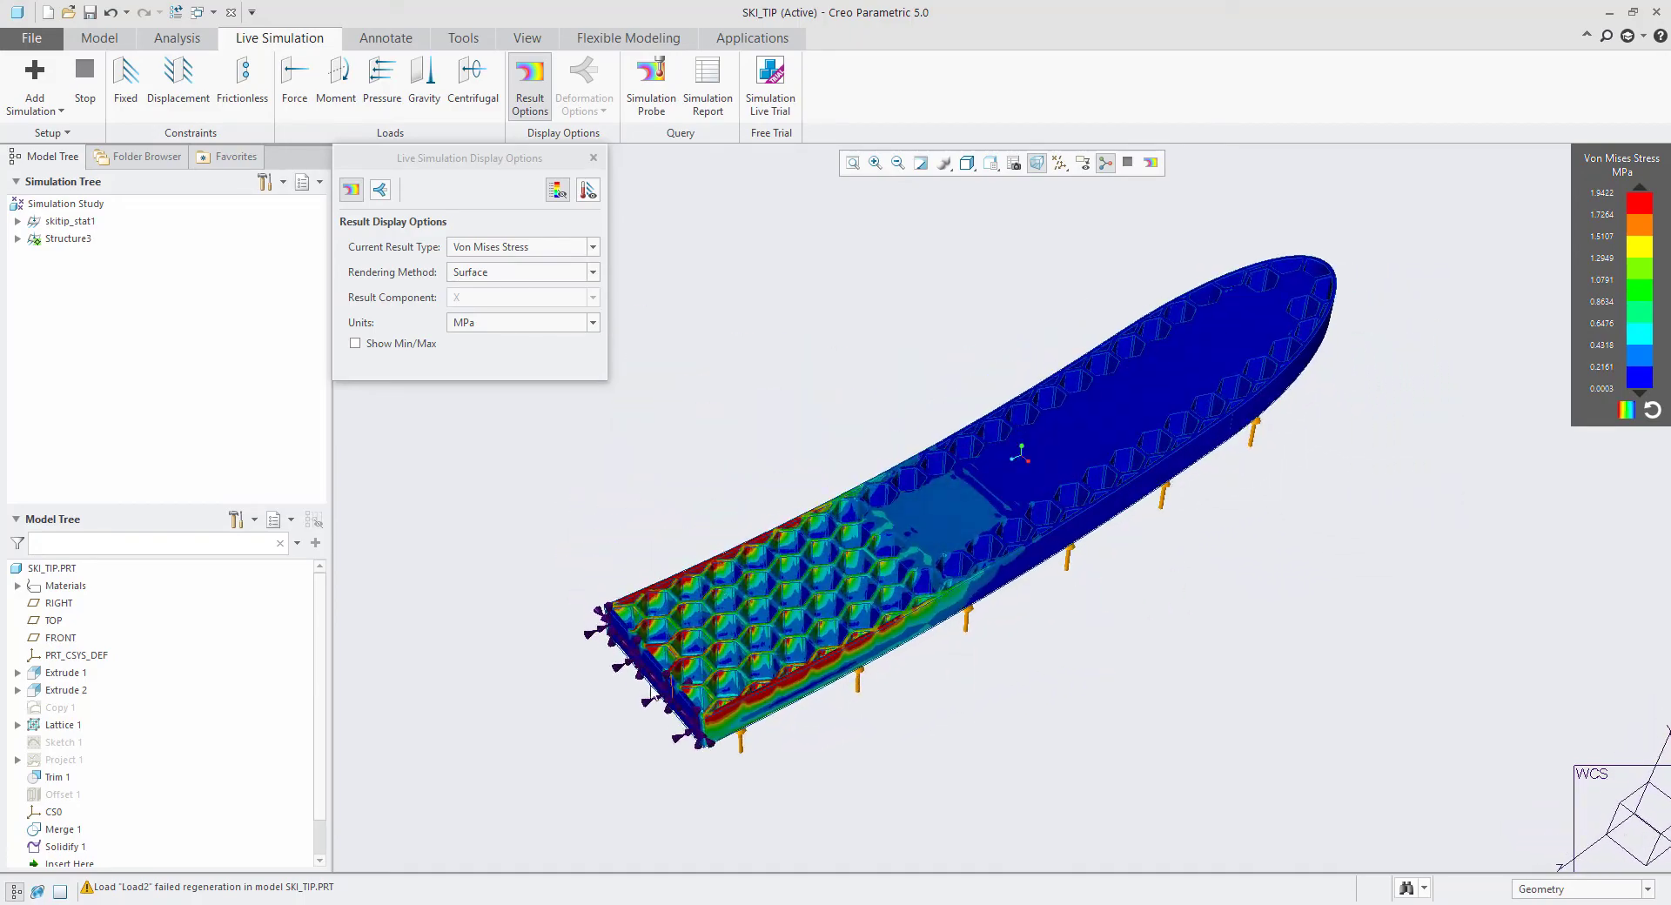
{"action": "scroll", "coordinate": [643, 694], "scroll_direction": "down", "scroll_amount": 3}
{"action": "middle_click_drag", "start_coordinate": [865, 691], "coordinate": [999, 669]}
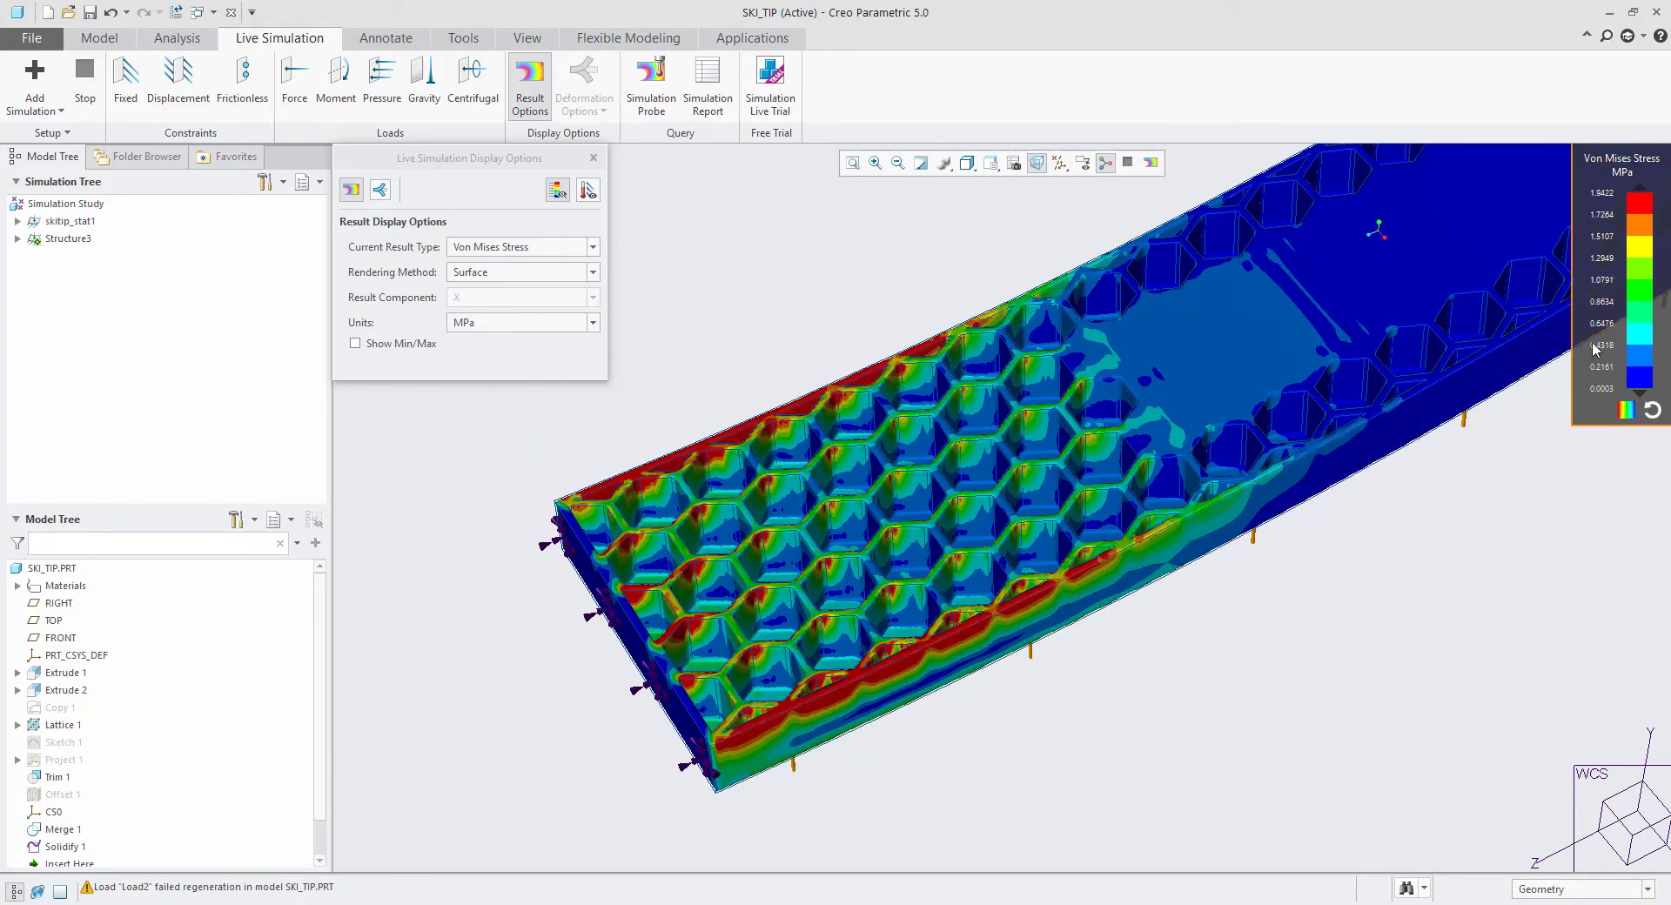
{"action": "left_click", "coordinate": [594, 159]}
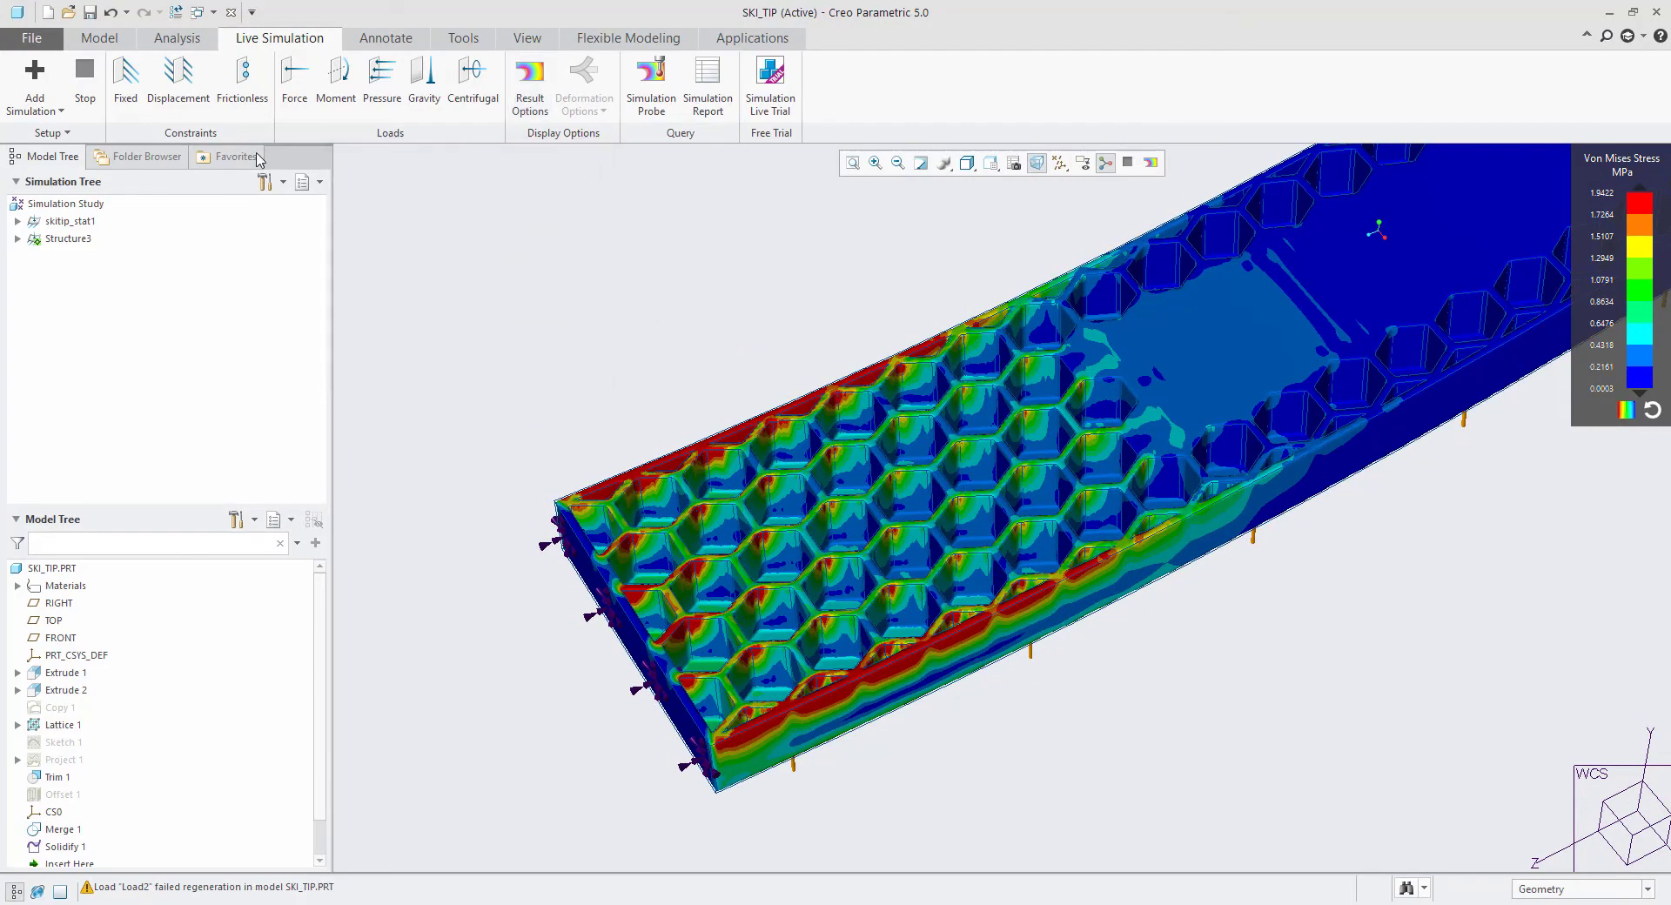